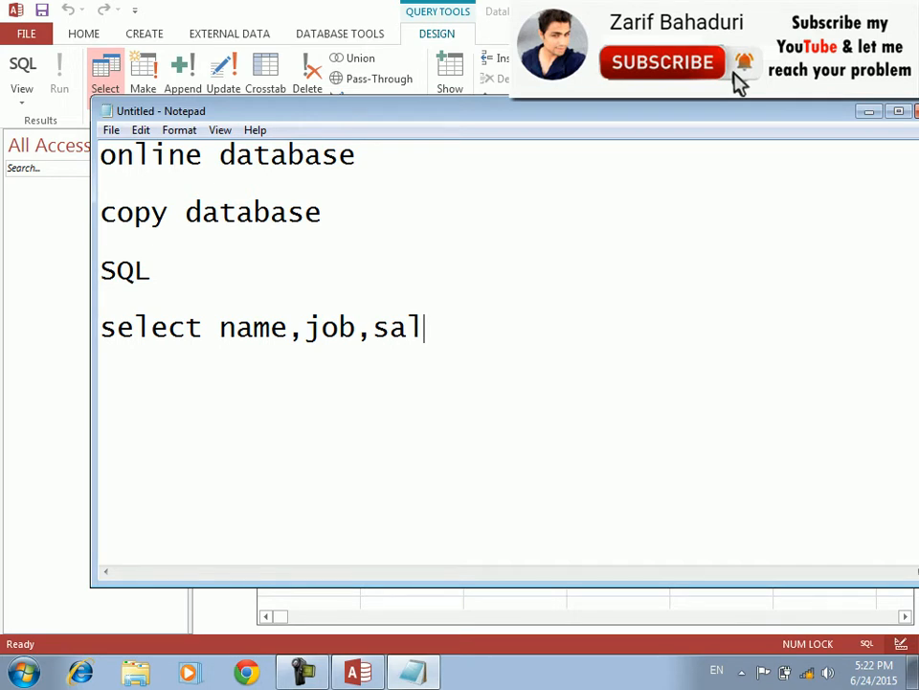
Complete the sample select statement in the note with "from tablename" and close the note without saving
type("from tablename")
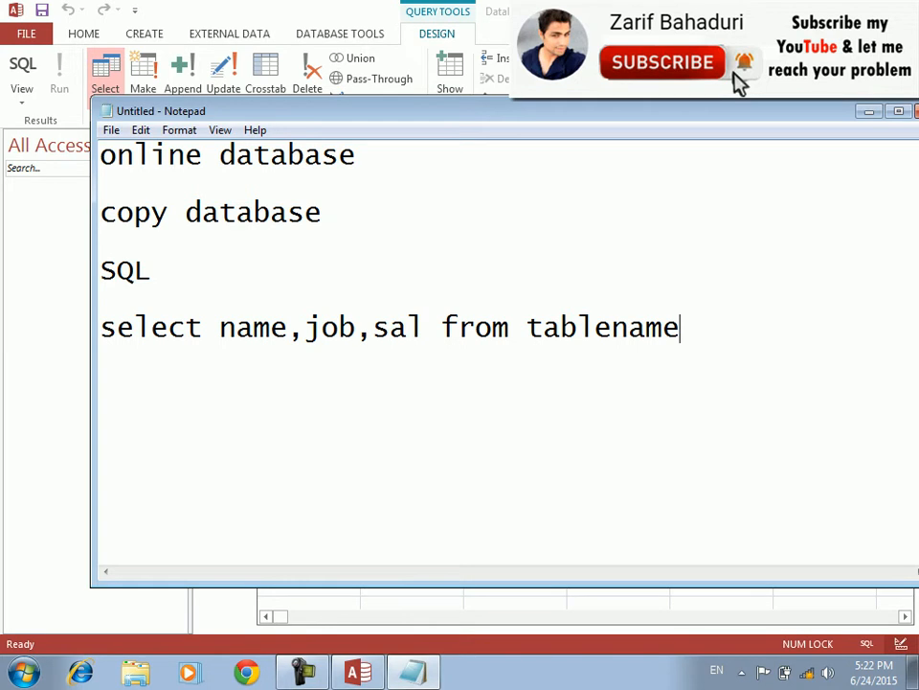
key("alt+F4")
key("Right")
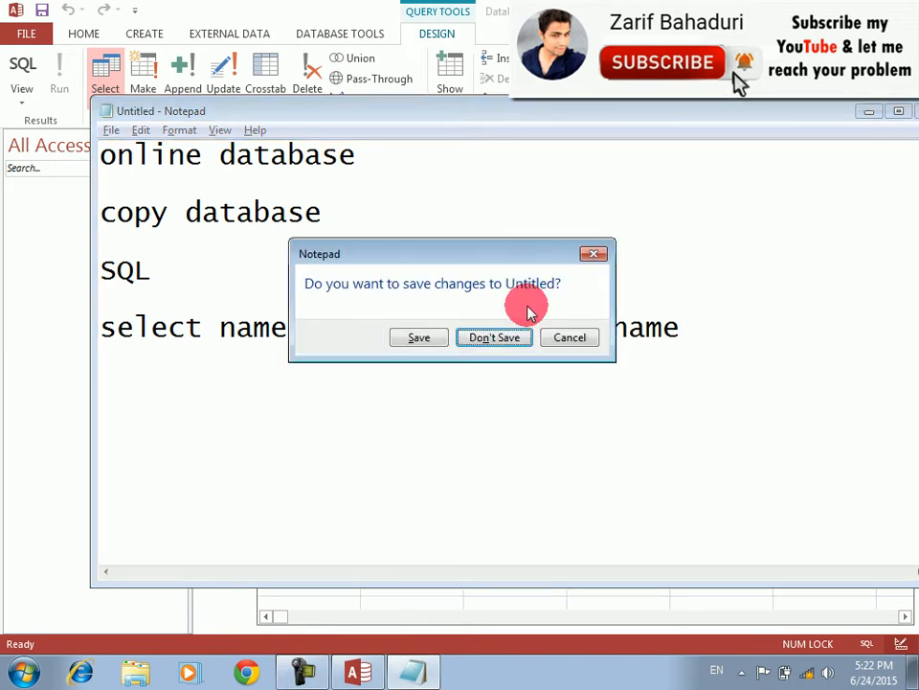
key("Return")
key("F4")
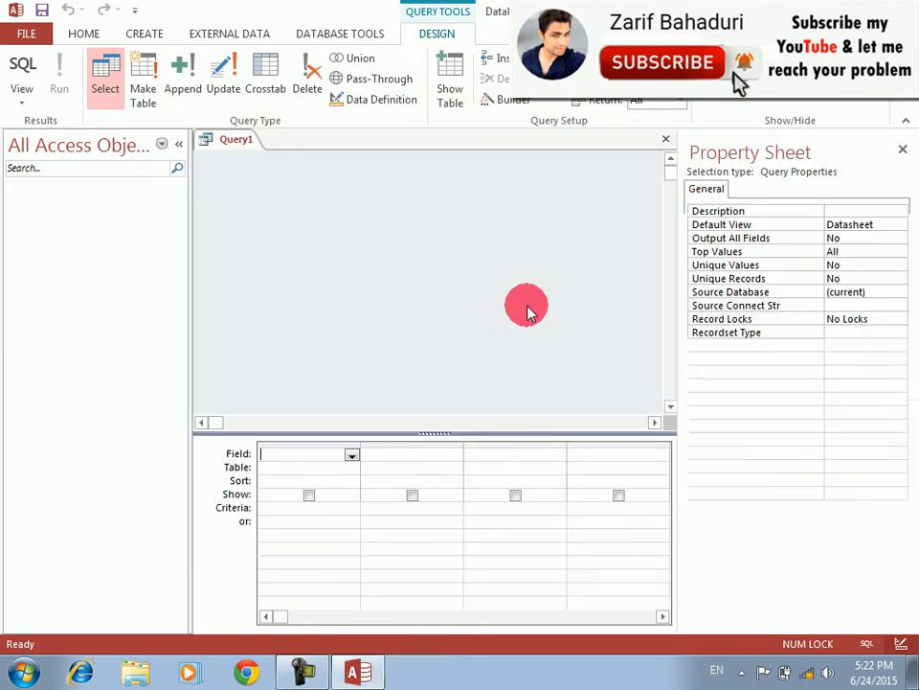
Close the empty Query1 and create a new table in Design View
key("Tab")
key("ctrl+F4")
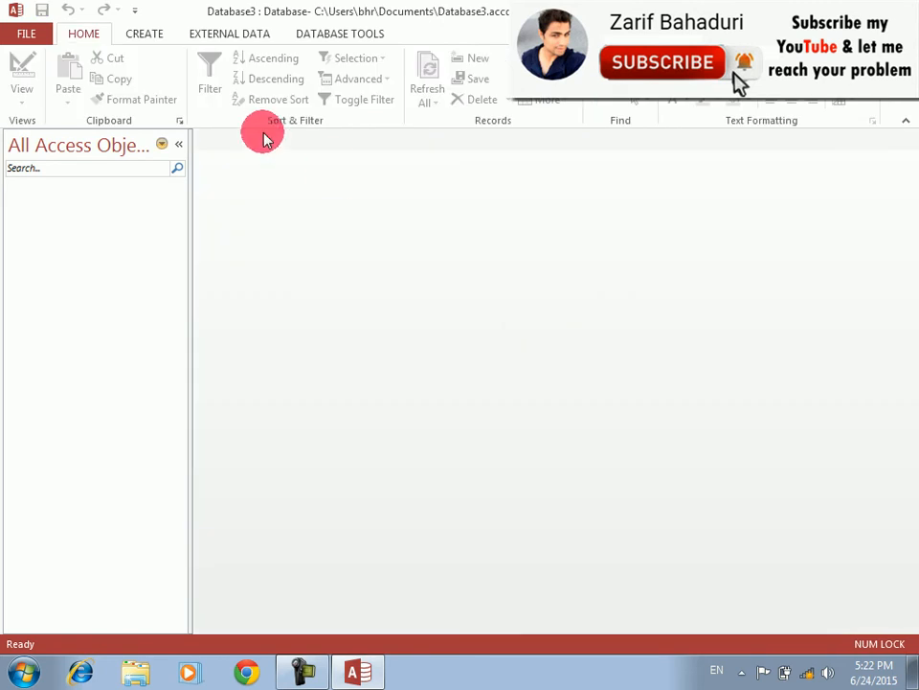
left_click(154, 36)
left_click(136, 93)
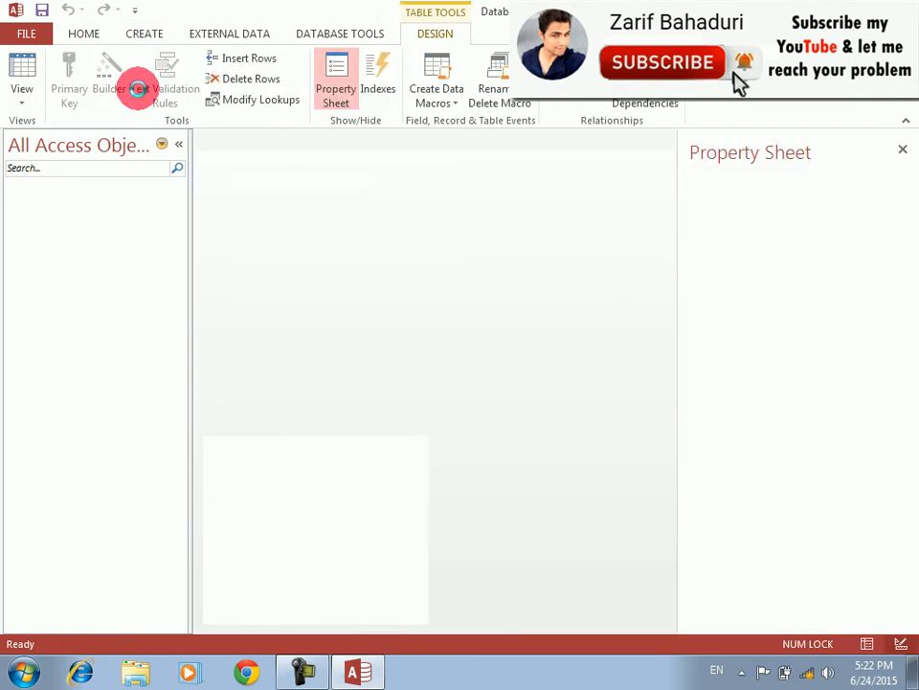
Define the first two table fields: empno as AutoNumber and ename as Short Text
type("empno")
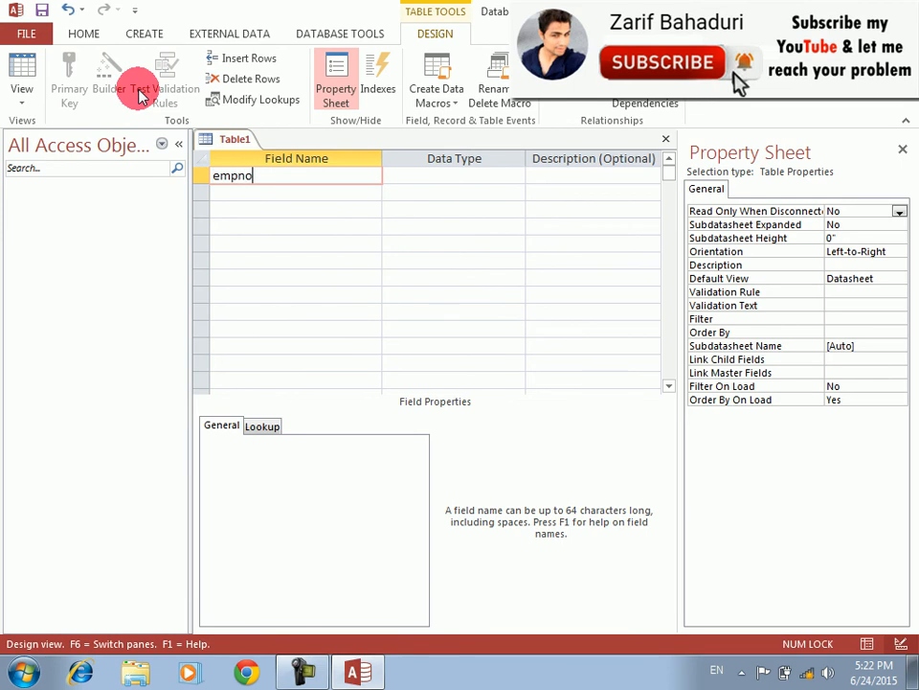
key("Tab")
type("a")
key("Tab")
key("Tab")
type("enam")
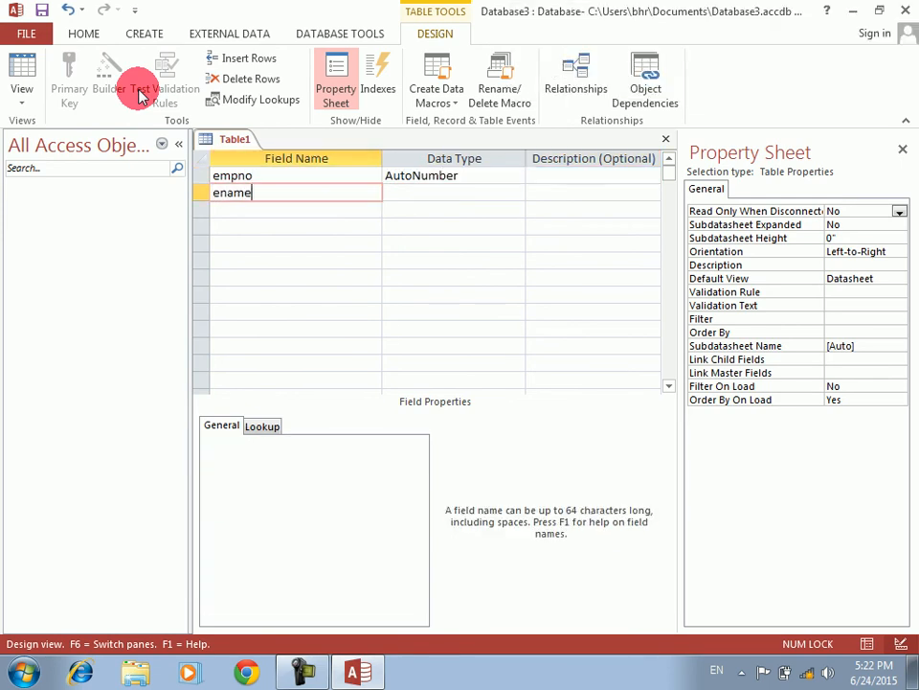
type("e")
key("Tab")
key("Tab")
key("Tab")
Add the fields job as Short Text and salary as Number below ename
type("job")
key("Tab")
key("Tab")
key("Tab")
type("salary")
key("Tab")
type("n")
key("Tab")
Save the table as emp without a primary key
key("ctrl+s")
type("emp")
key("Return")
key("n")
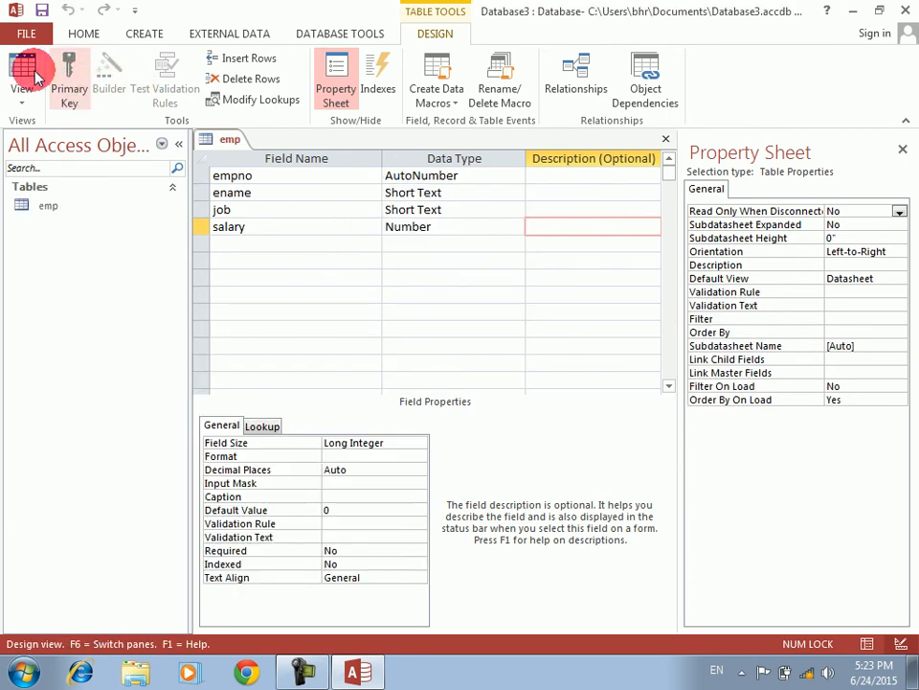
Switch emp to Datasheet View and enter the first employee's name with job doctor and salary 5000
left_click(21, 77)
key("Tab")
type("wali")
key("Tab")
type("doctor")
key("Tab")
type("5000")
key("Tab")
Enter the second employee's record with a name, job director and salary 5000
key("Tab")
type("usman")
key("Tab")
type("director")
key("Tab")
type("5000")
key("Tab")
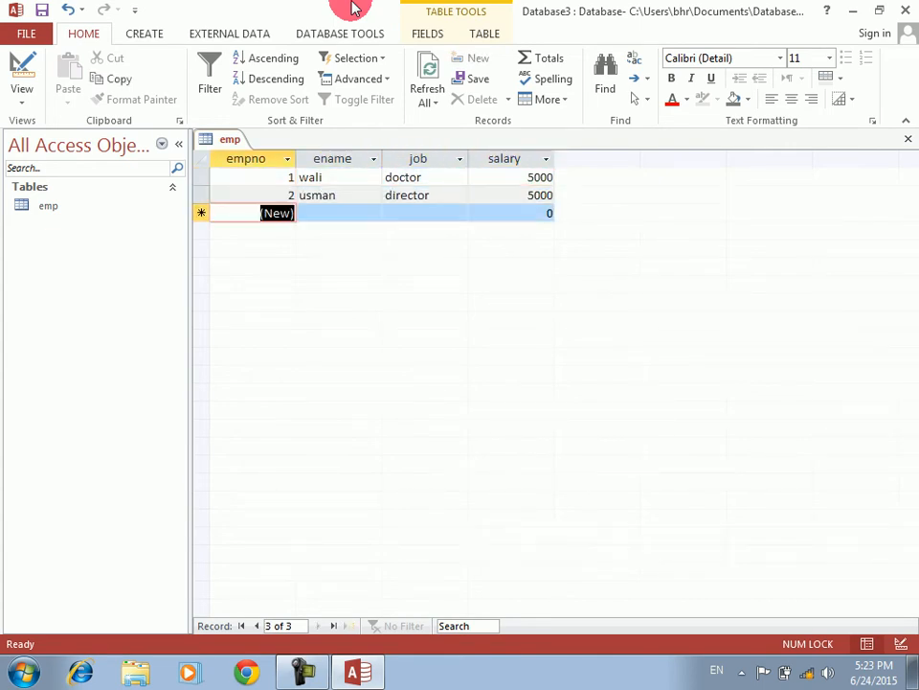
Enter the third employee's record with a name, job adman and salary 5000
key("Tab")
type("jamal")
key("Tab")
type("adma")
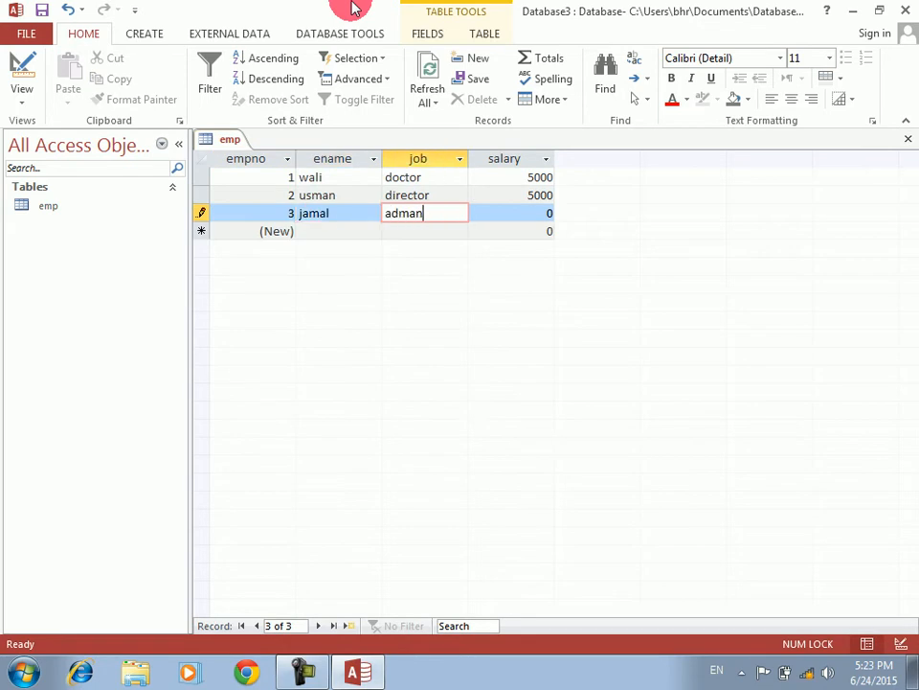
type("n")
key("Tab")
type("5000")
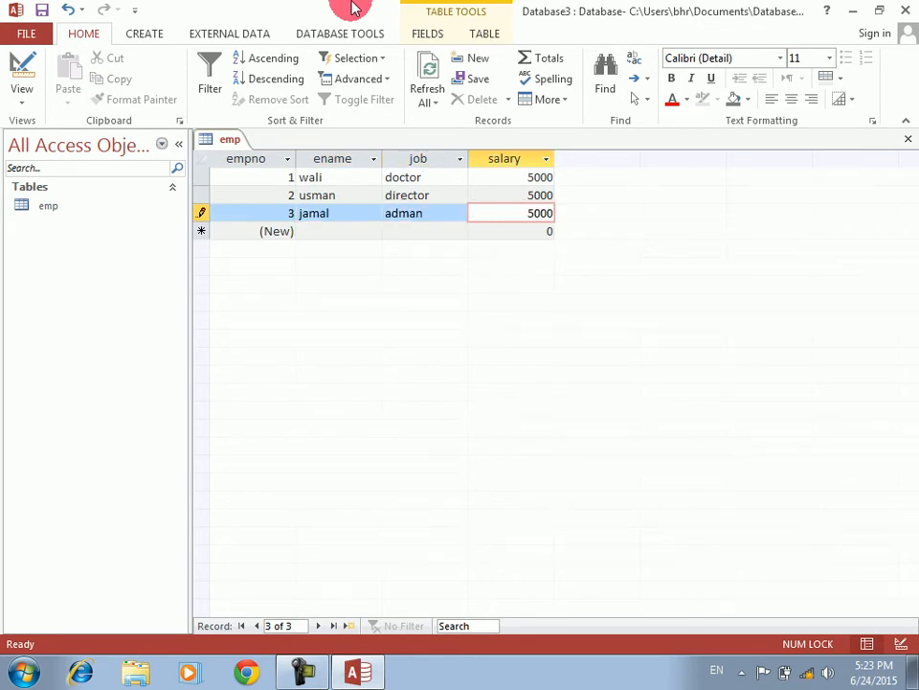
Enter the fourth employee's name with job doctor and salary 5000, and close the emp table
key("Tab")
type("bahar")
key("Tab")
type("doctor")
key("Tab")
type("5000")
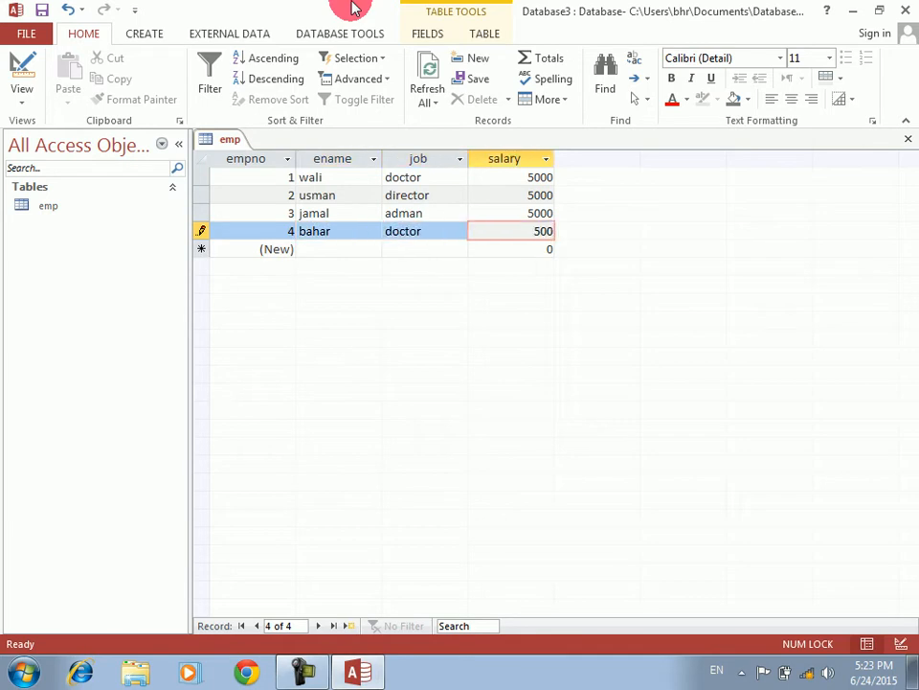
key("Tab")
key("ctrl+w")
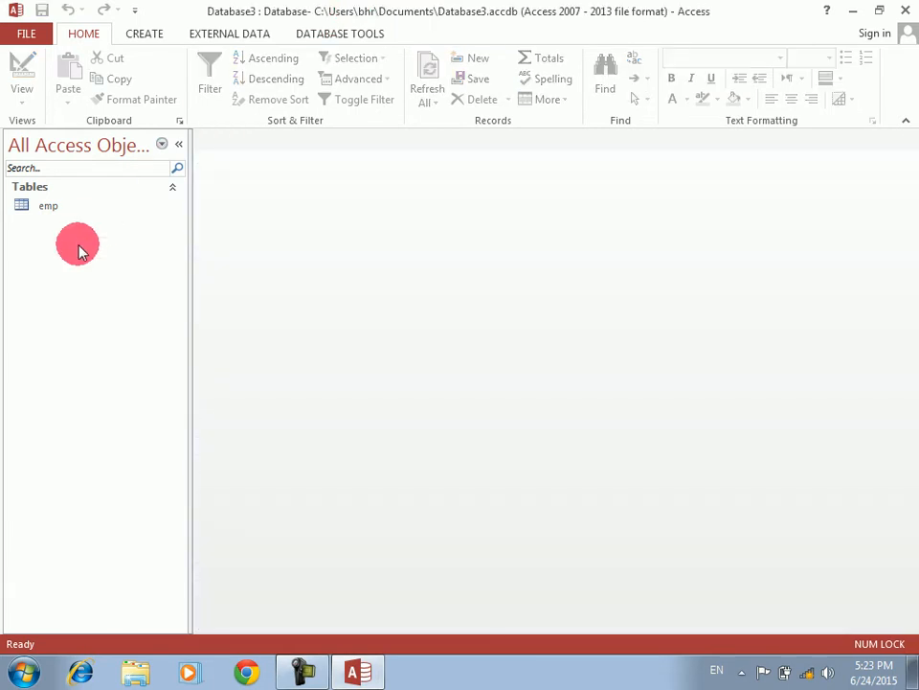
Copy the emp table and paste it with structure and data as emp1
left_click(34, 215)
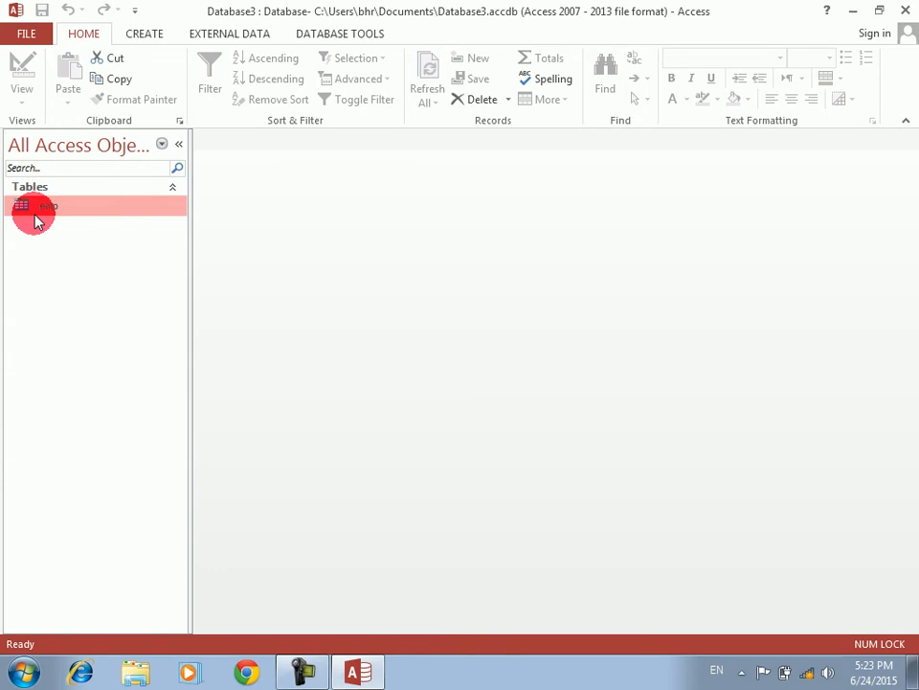
key("ctrl+c")
key("ctrl+v")
type("emp")
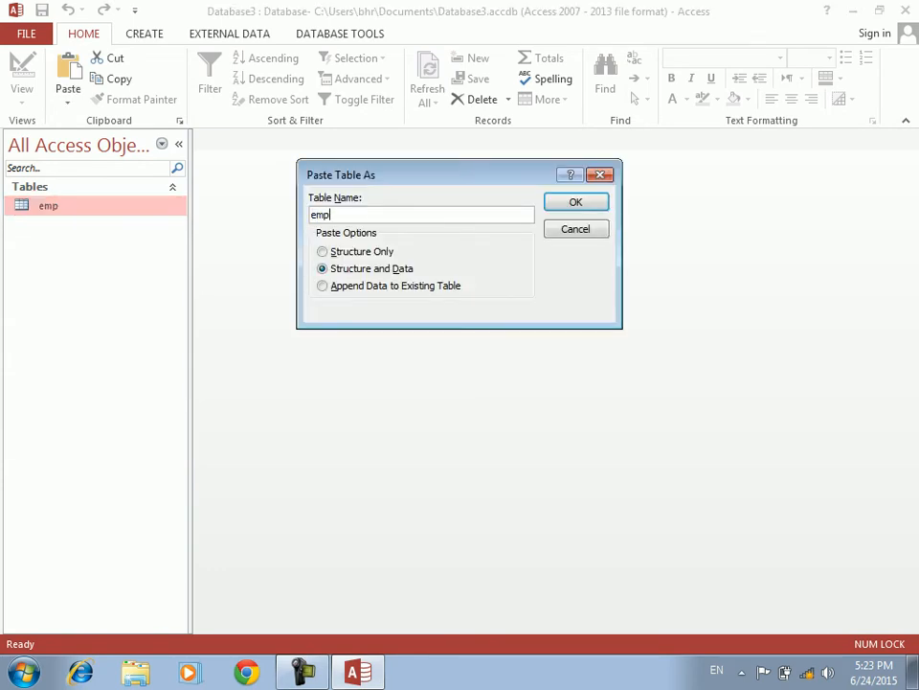
type("1")
key("Return")
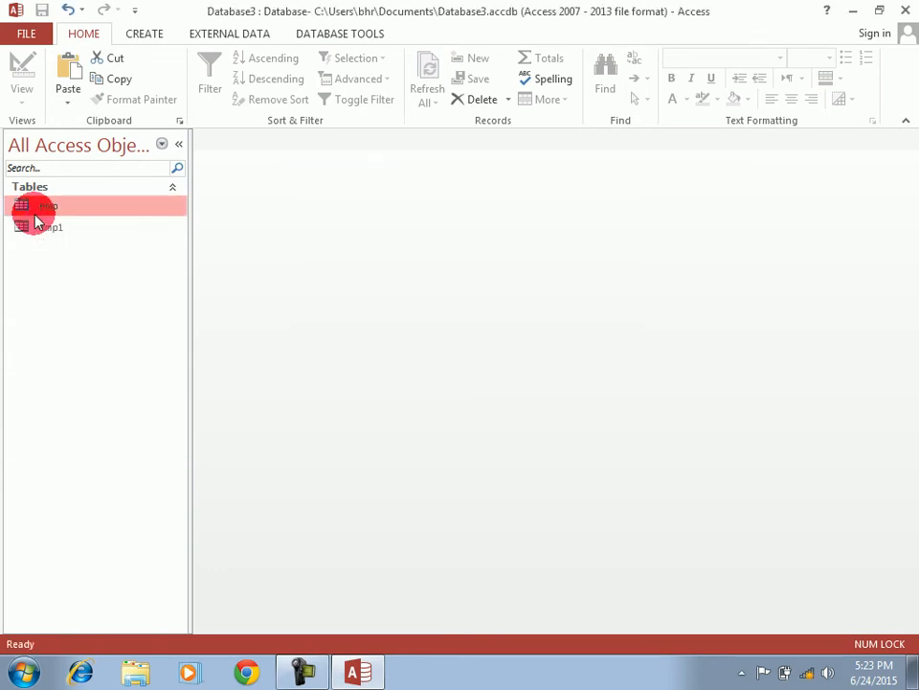
Paste two more copies of the emp table with structure and data, named emp2 and emp3
key("ctrl+v")
type("emp2")
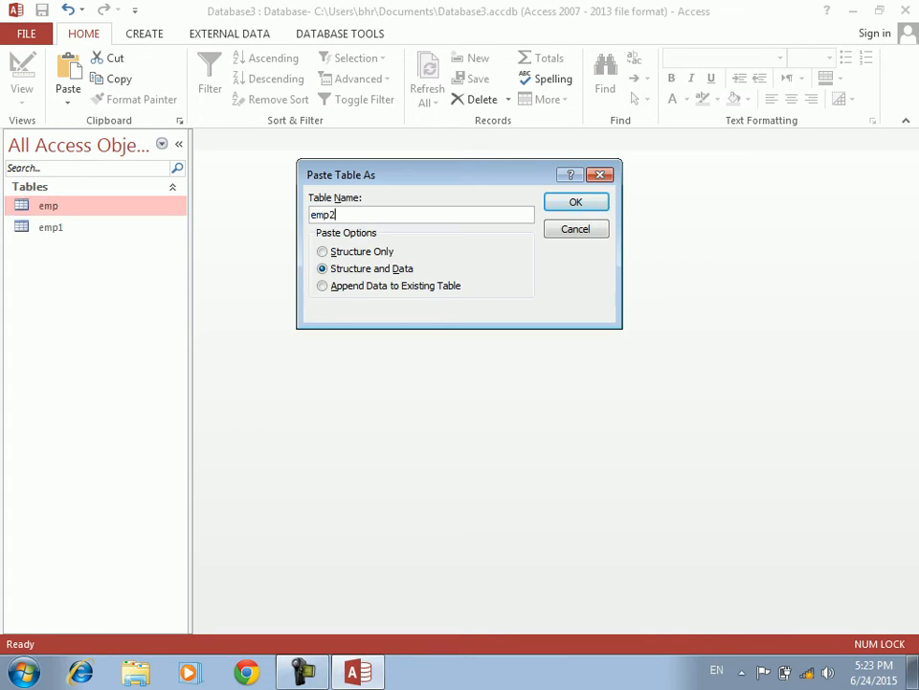
key("Return")
key("ctrl+v")
type("emp3")
key("Return")
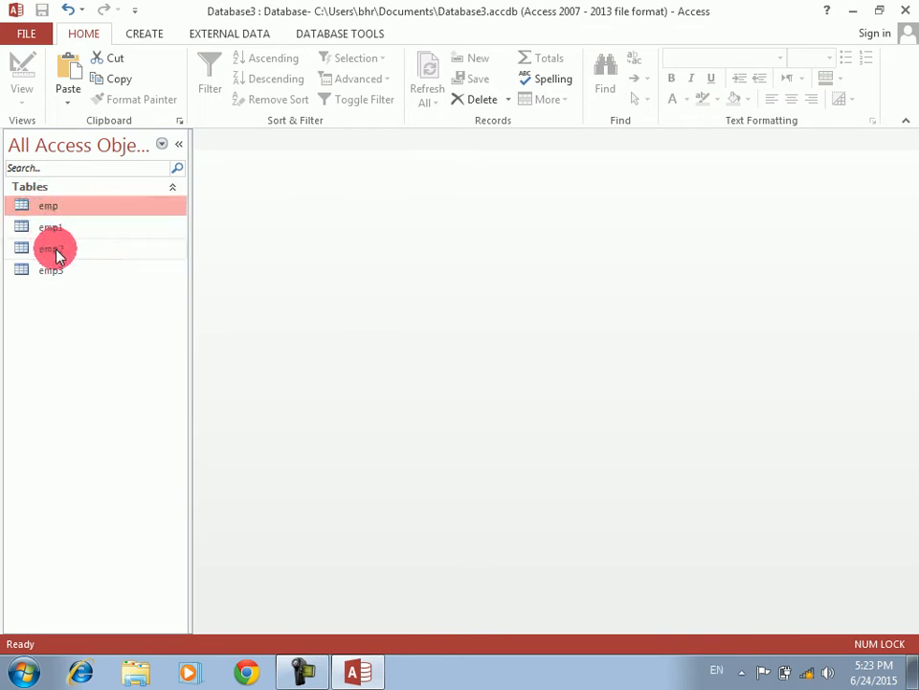
Open and close emp, emp1, emp2 and emp3 one after another to check their records
left_click(55, 250)
left_click(61, 271)
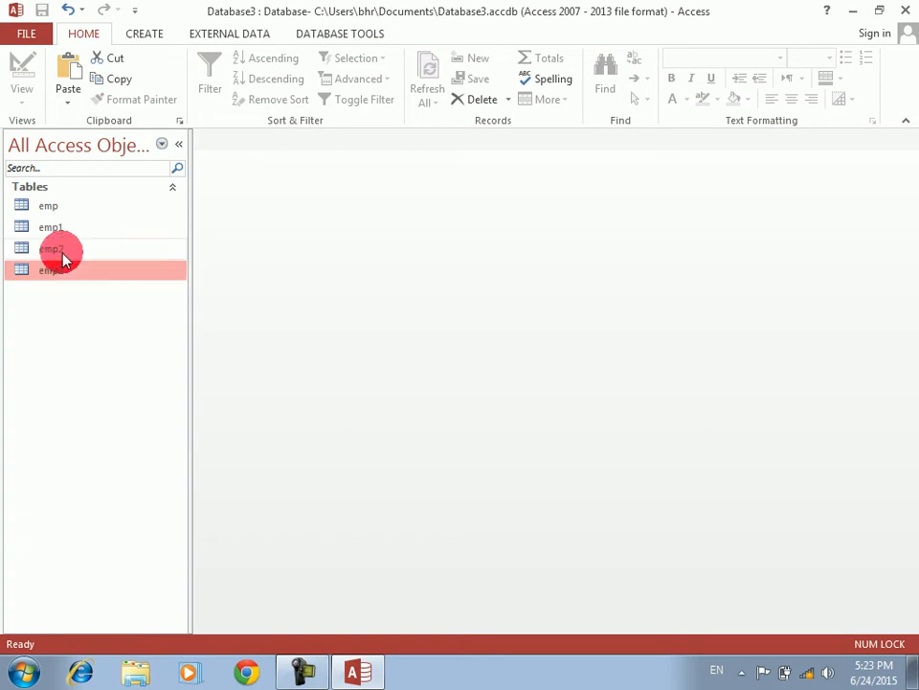
double_click(46, 207)
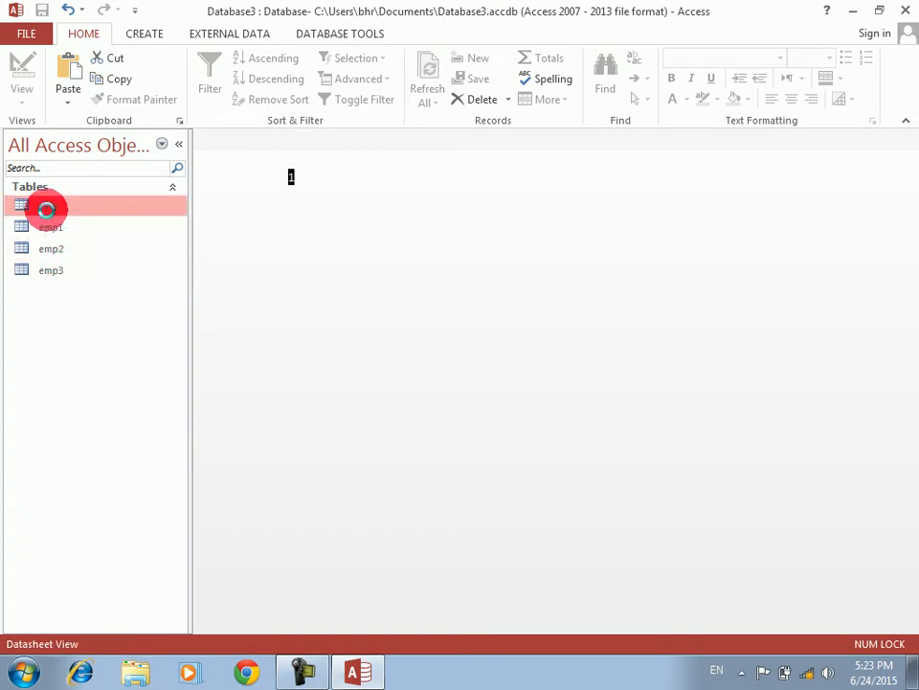
key("ctrl+w")
left_click(48, 228)
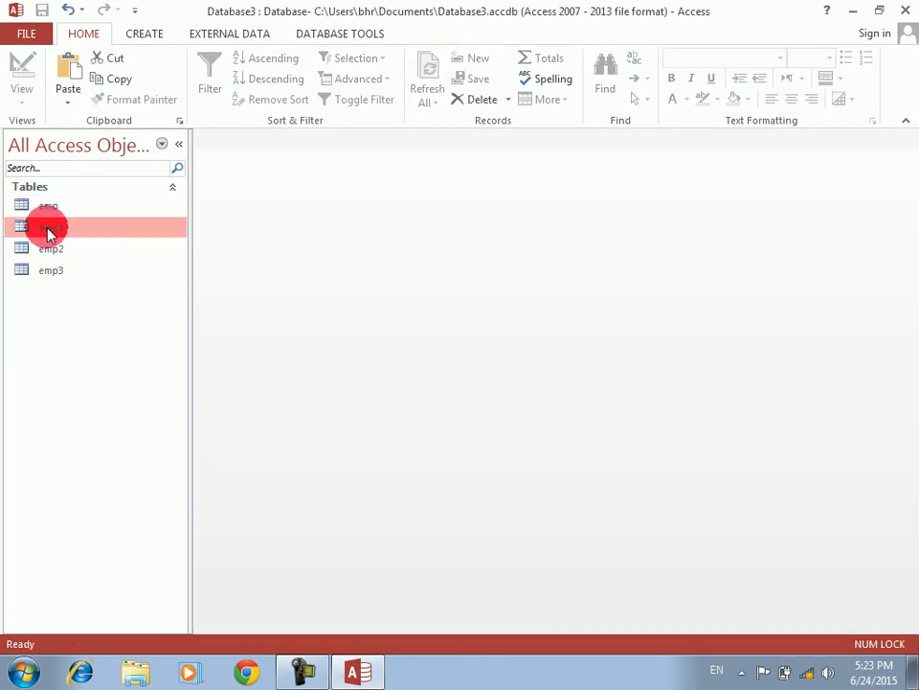
double_click(50, 230)
key("ctrl+w")
left_click(44, 253)
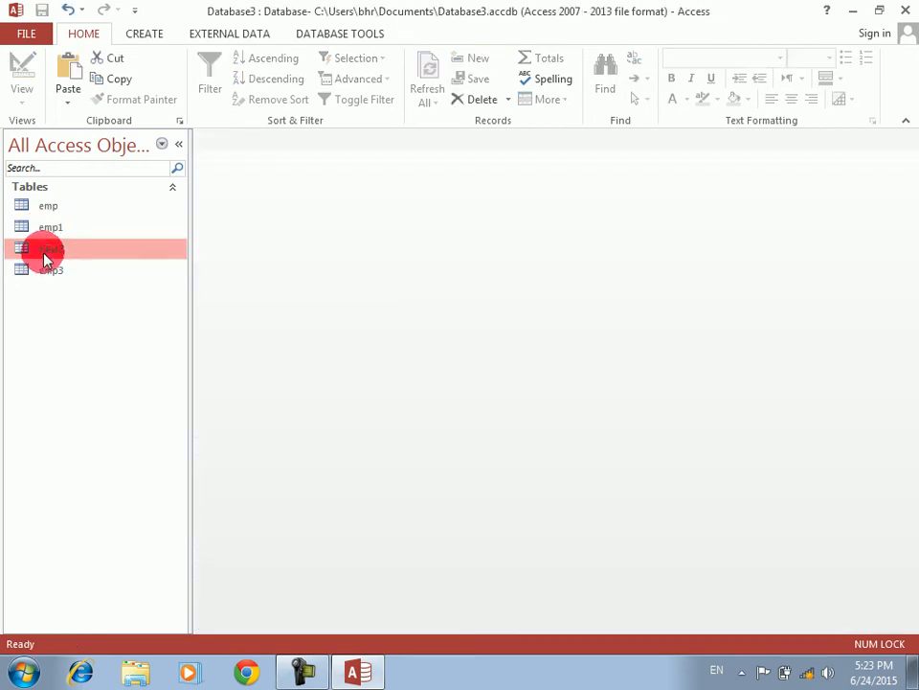
double_click(43, 253)
key("ctrl+w")
left_click(44, 272)
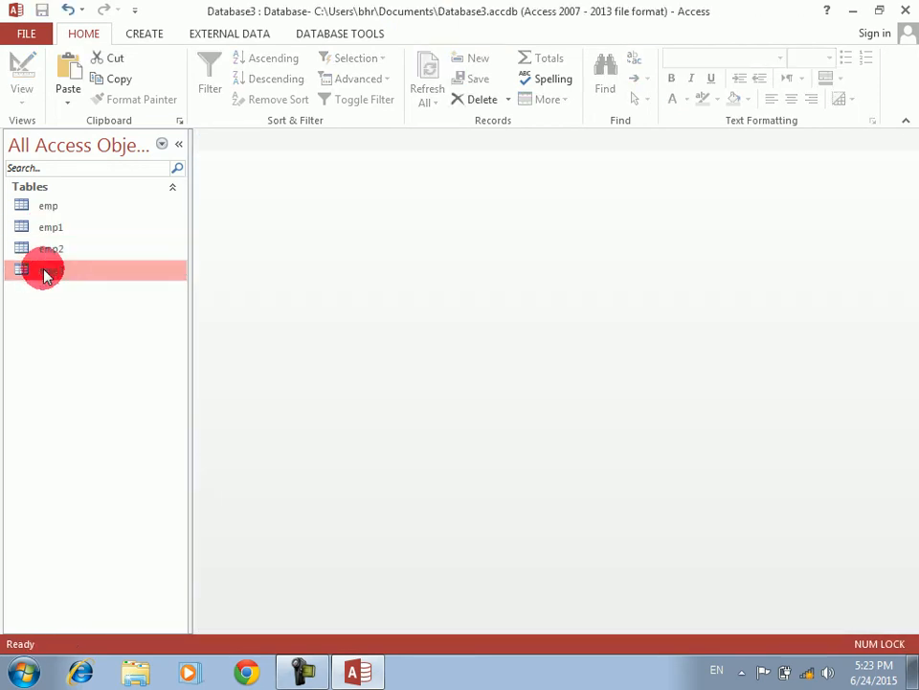
double_click(45, 273)
key("ctrl+w")
Create a new query in design, make it a Union query and close the Property Sheet
left_click(145, 36)
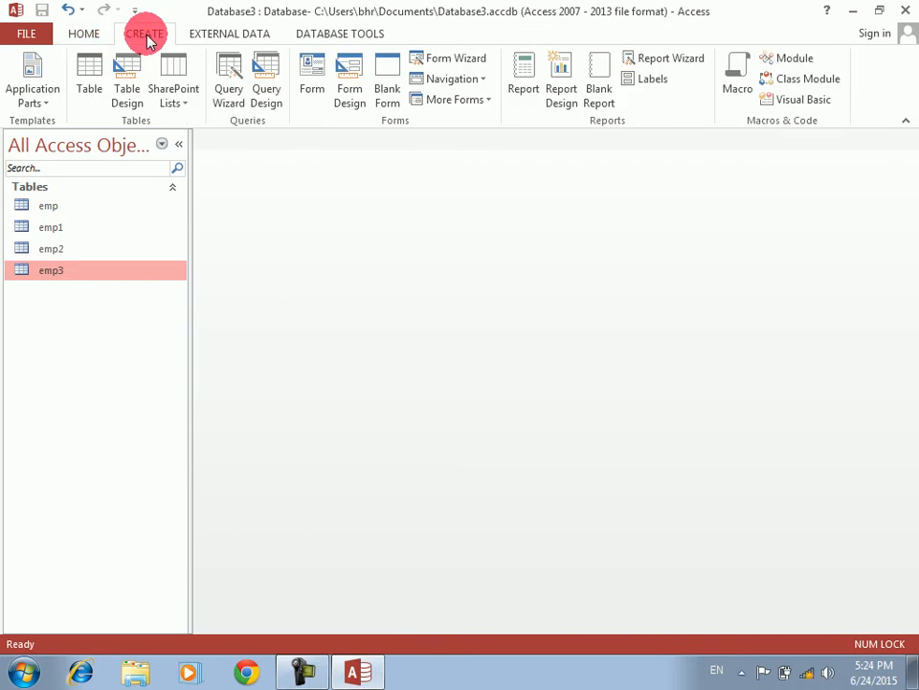
left_click(268, 94)
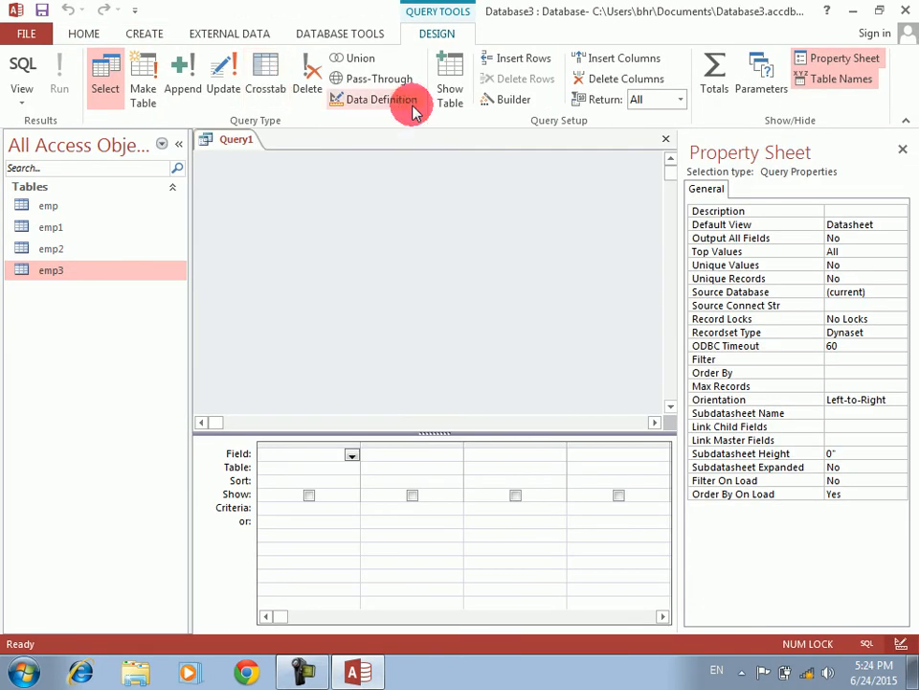
left_click(369, 63)
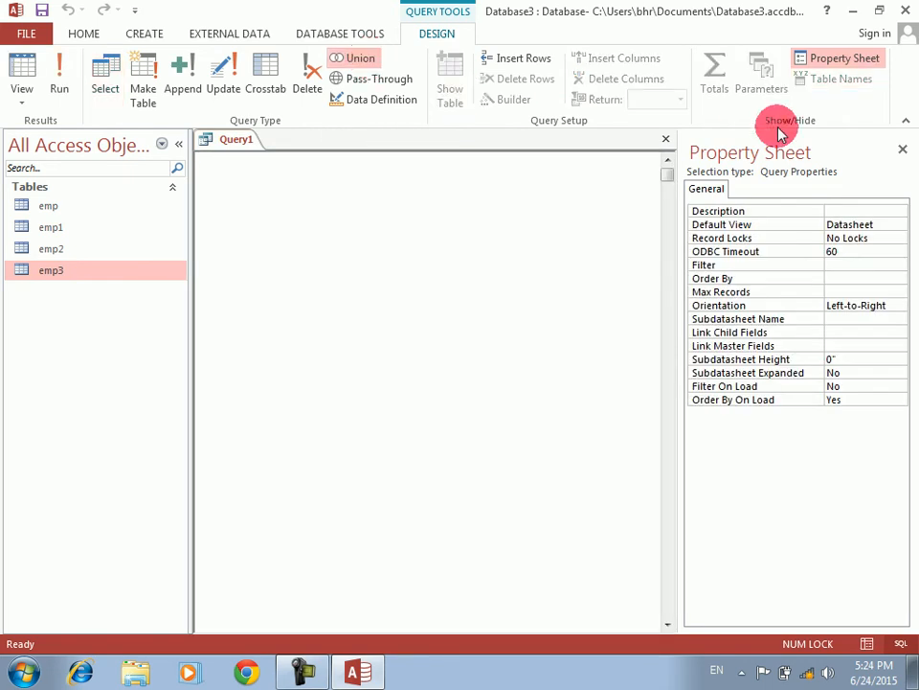
left_click(901, 148)
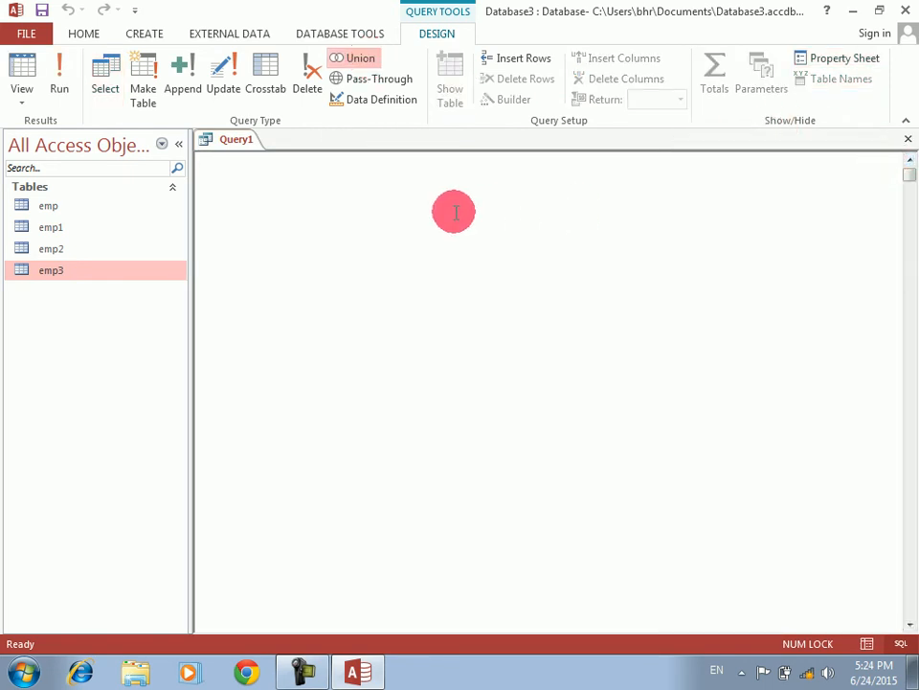
type("ssdfsdf")
key("BackSpace")
key("BackSpace")
key("BackSpace")
key("BackSpace")
key("BackSpace")
key("BackSpace")
key("BackSpace")
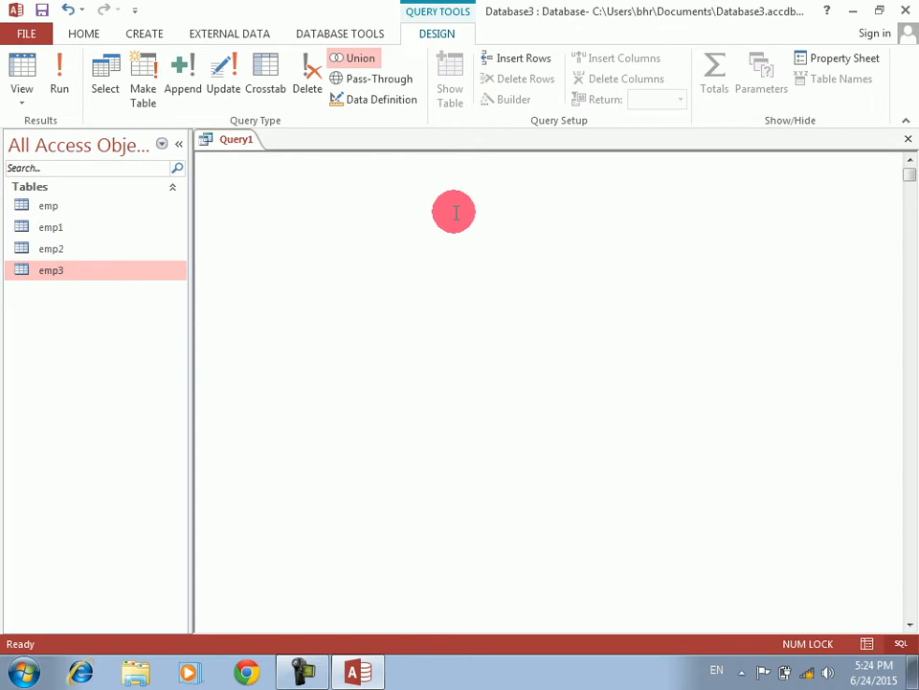
Open a blank Notepad window and move it down so the query tab stays visible
left_click(35, 678)
type("noep")
key("BackSpace")
key("BackSpace")
type("tepad")
key("Return")
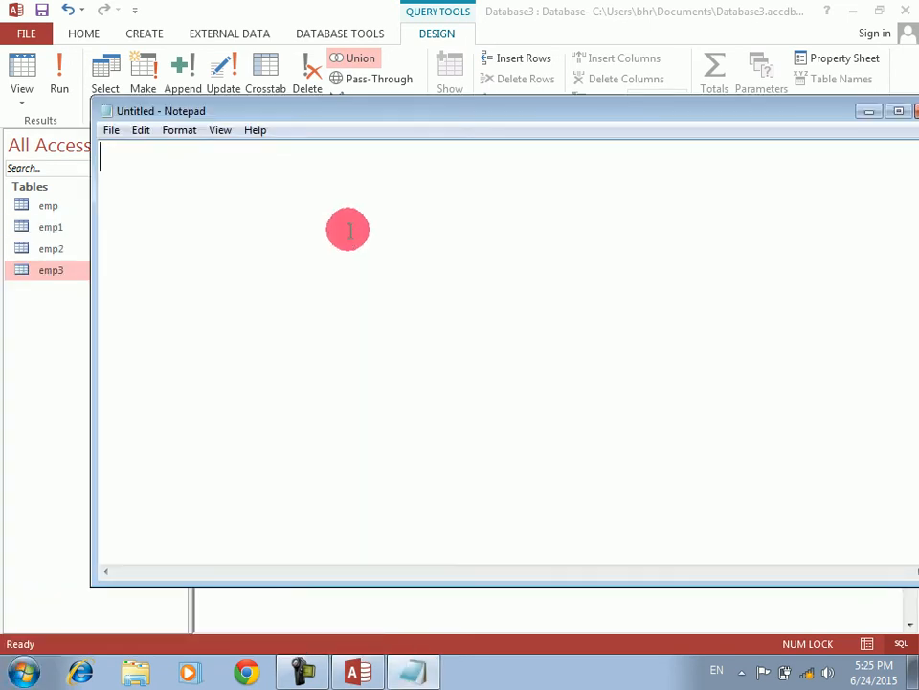
left_click_drag(352, 115, 361, 239)
Write the first line of the union statement: "select ename,job,sal from emp"
type("select ")
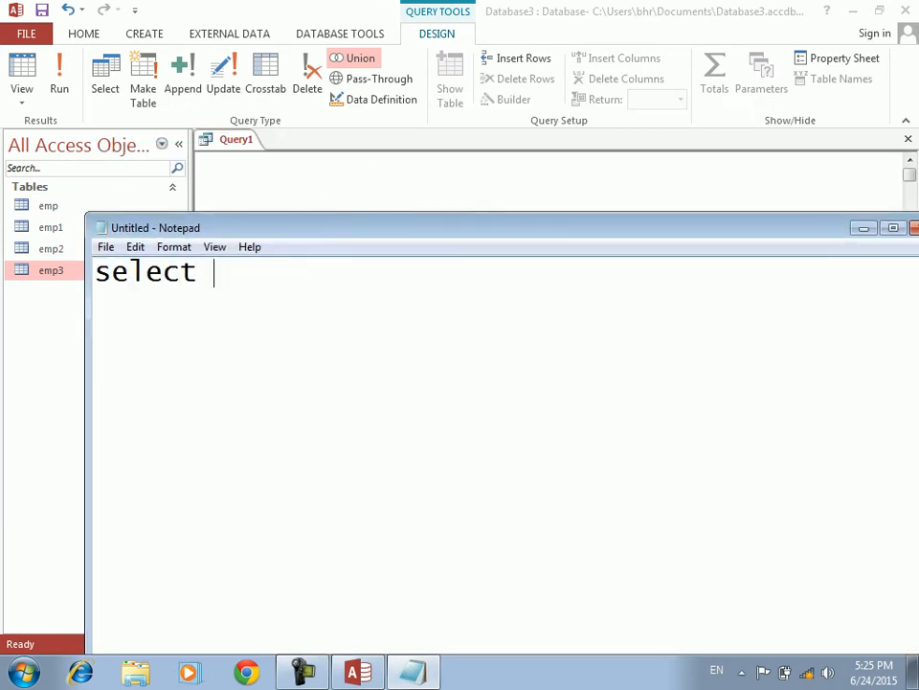
type("ename,")
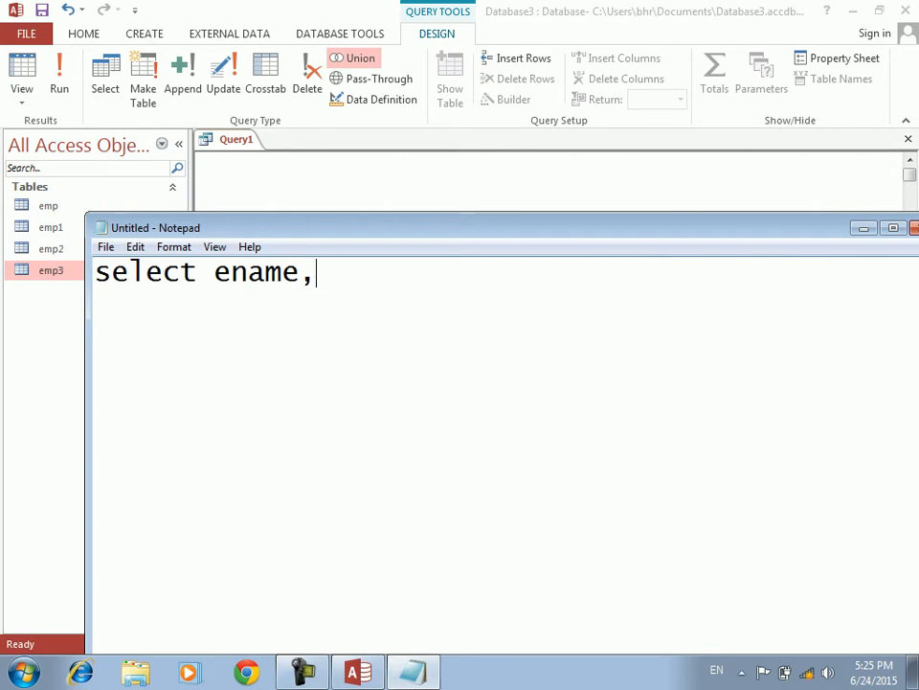
type("job,sal fr")
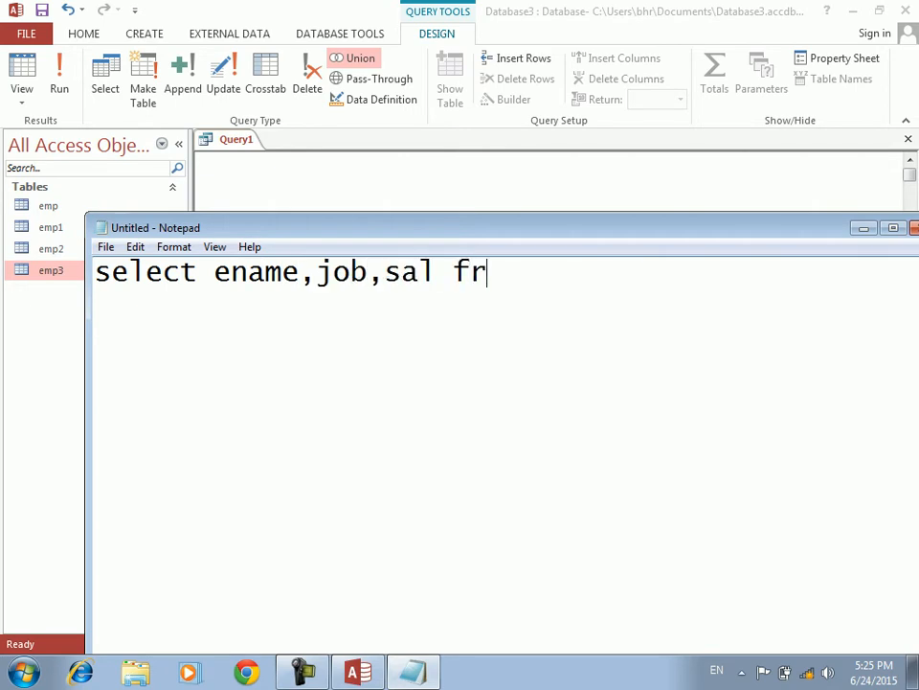
type("om emp")
key("Return")
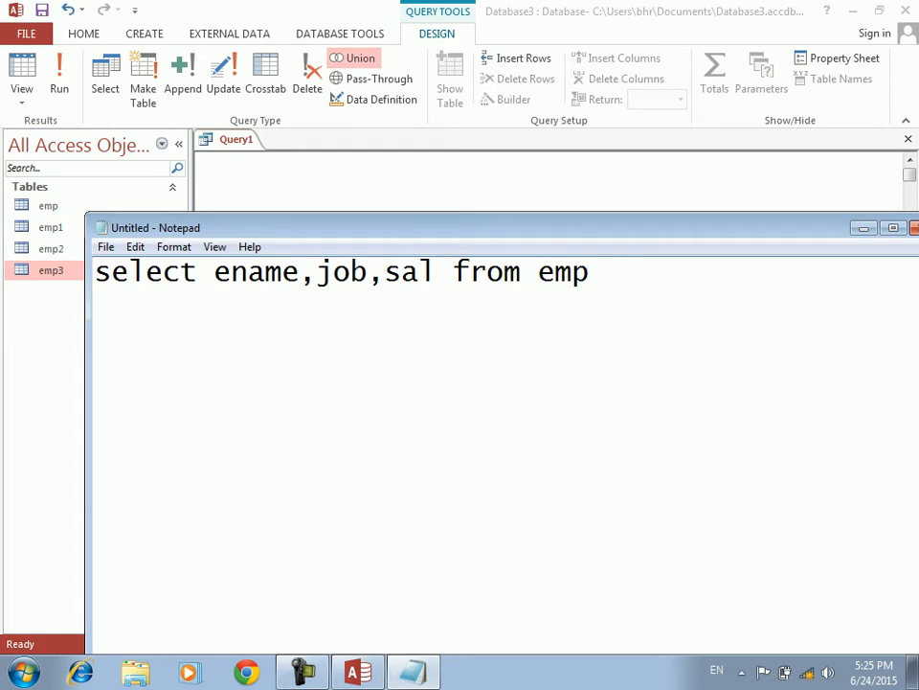
Add the second line "union select ename,job,sal from emp1" to the statement
type("unino")
key("BackSpace")
type("on select ename,job,sal from emp1")
key("Return")
Start the third line of the statement with "union select ename,job,salary"
type("union select ename,job,s")
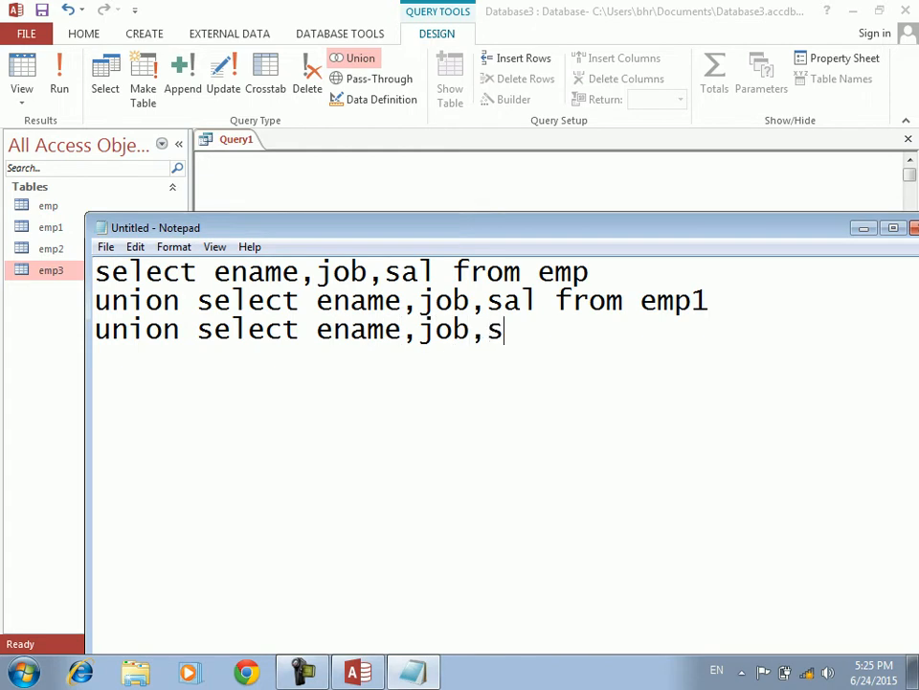
type("alarry")
key("BackSpace")
key("BackSpace")
type("ar")
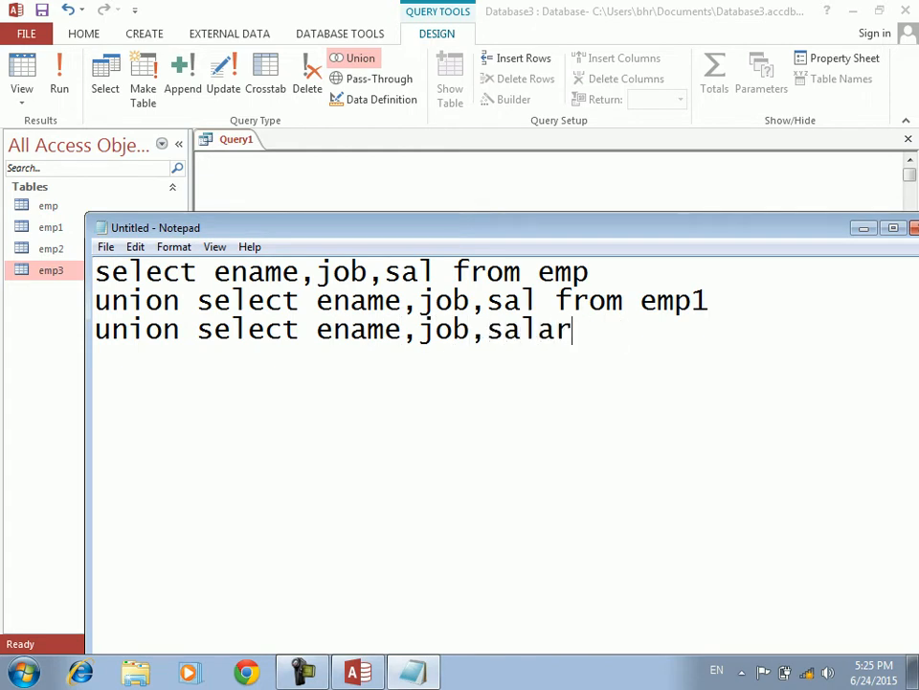
type("y")
Change the field name sal to salary in the emp1 line and the emp line
key("Up")
key("Left")
key("Left")
key("Left")
type("ary")
key("Up")
key("Left")
key("Left")
key("Left")
key("Left")
key("Left")
key("Left")
key("Left")
key("Left")
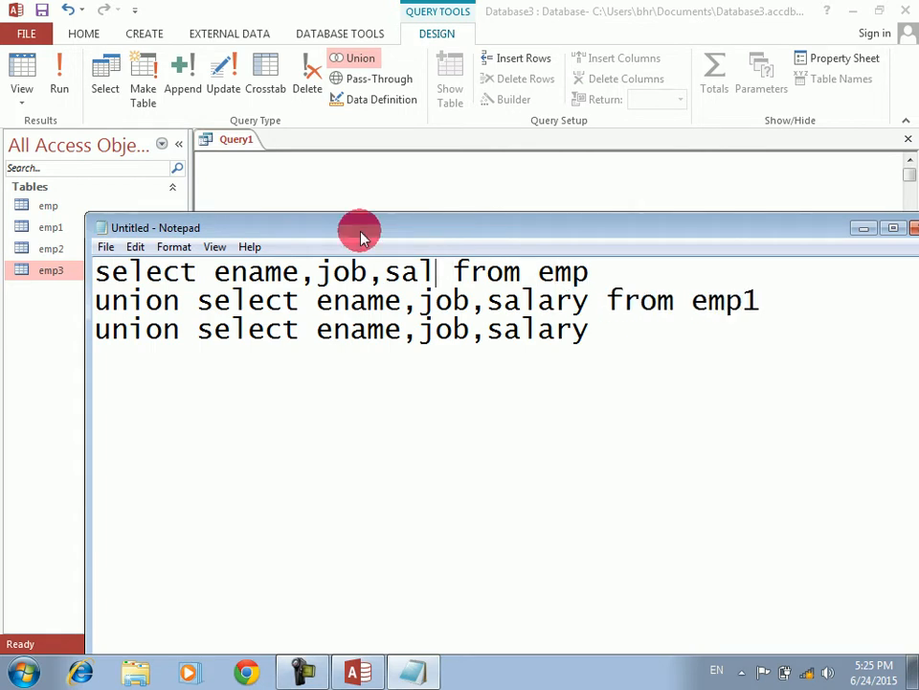
key("Left")
type("ary")
Complete the third line of the union statement with "from emp2"
key("Down")
key("Down")
key("Right")
key("Right")
key("Right")
key("Right")
key("Right")
key("Right")
type("from t")
type("ab")
key("BackSpace")
key("BackSpace")
key("BackSpace")
type("empp")
key("BackSpace")
type("2")
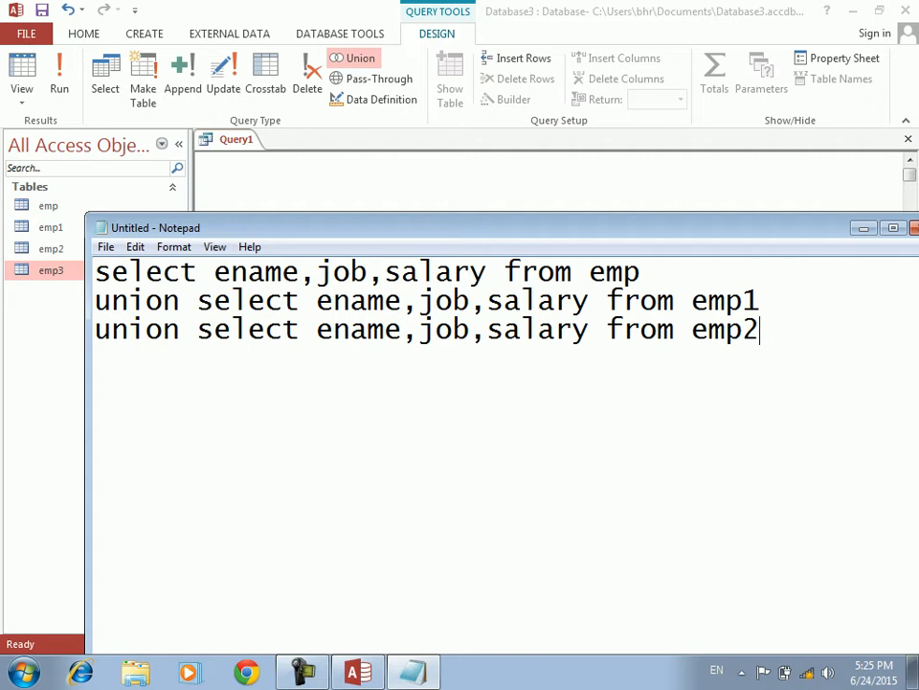
Add the closing fourth line "union select ename,job,salary from emp3;" to the statement
key("Return")
type("union select ename")
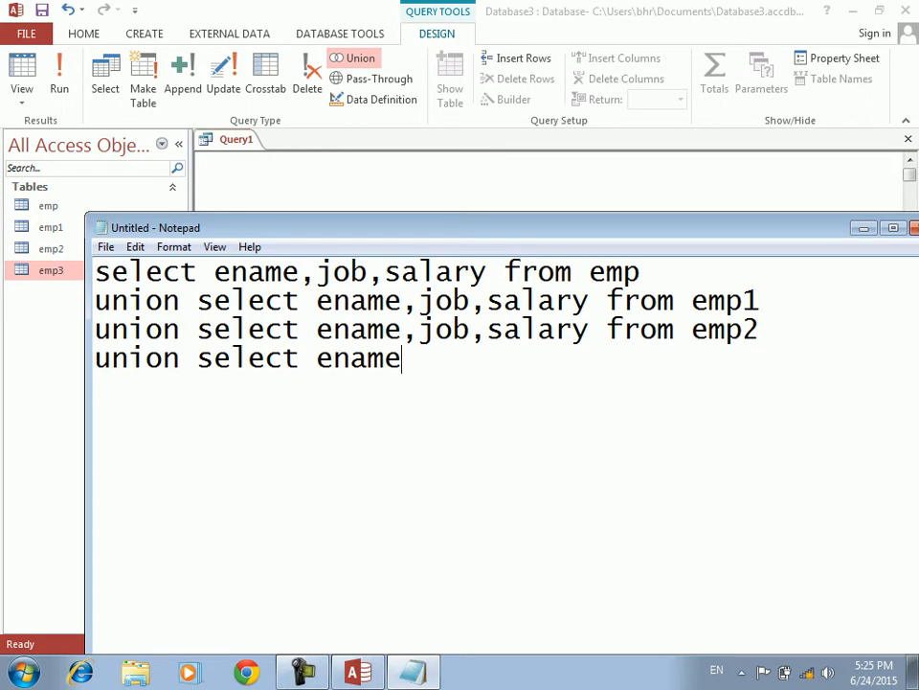
type(",job,sala")
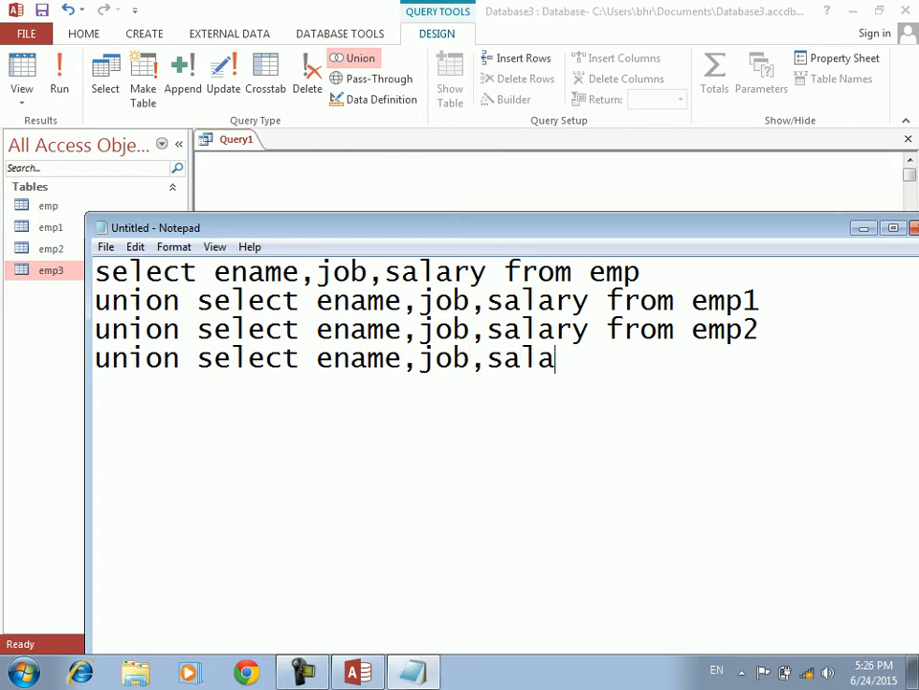
type("ry from emp")
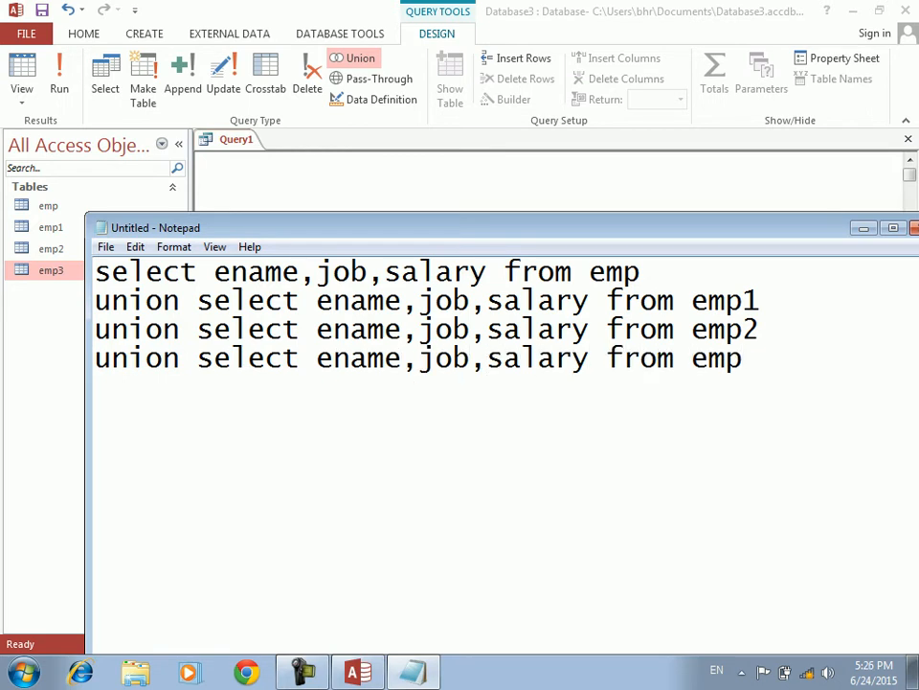
type("3;")
Copy the whole union statement, switch to Access, paste it into the empty Query1 and run the query
key("ctrl+a")
key("ctrl+c")
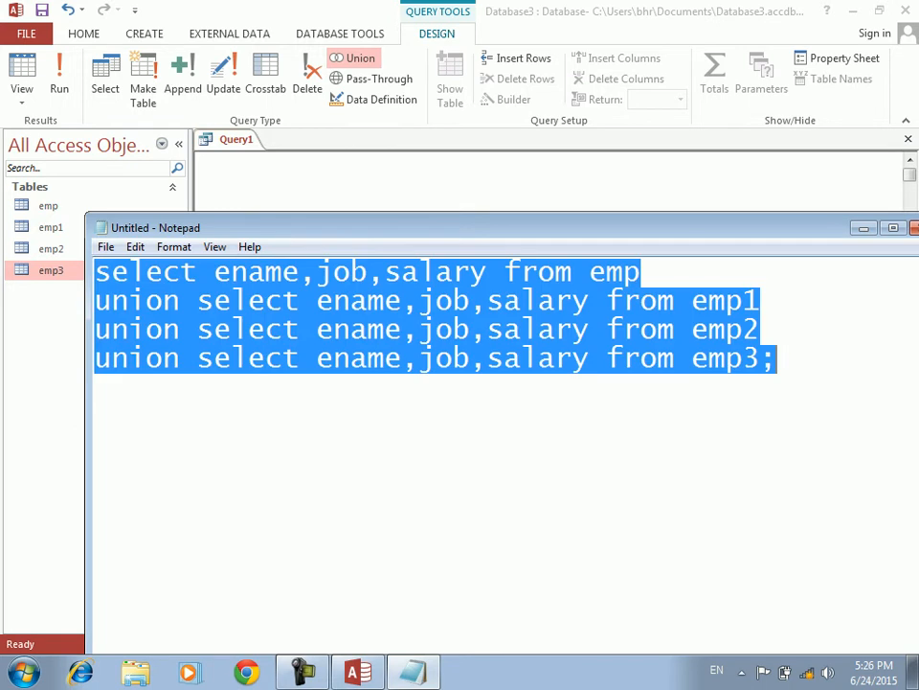
left_click(864, 227)
left_click(723, 214)
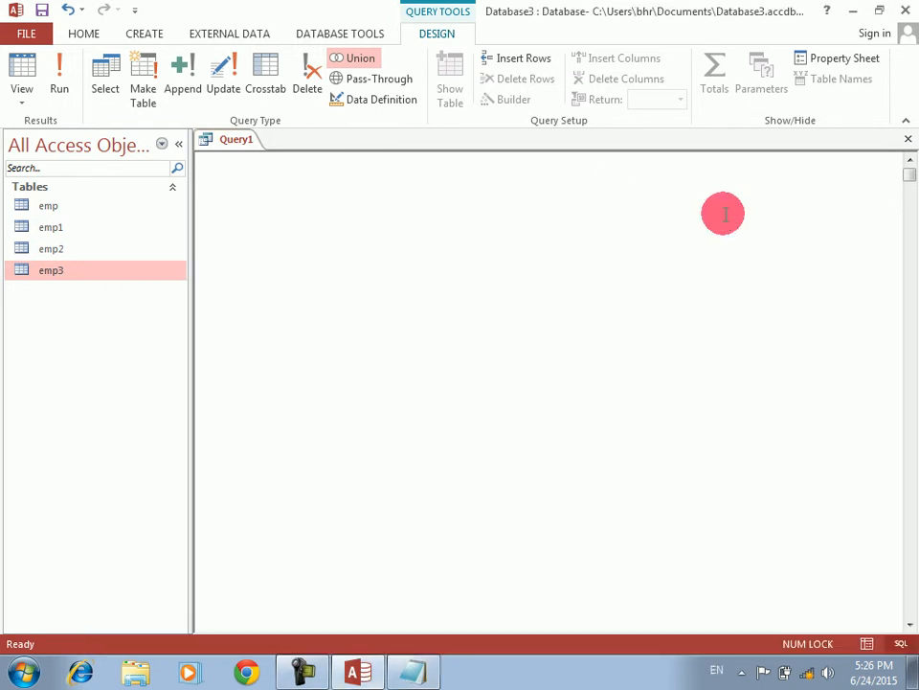
key("ctrl+v")
left_click(56, 81)
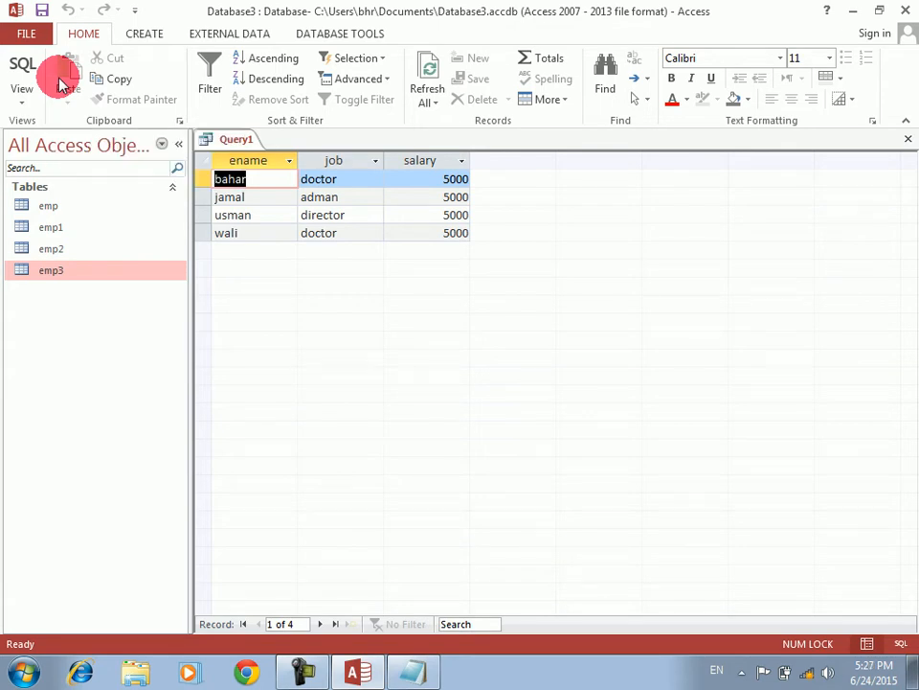
Save the union query under the name AllRecord
key("ctrl+s")
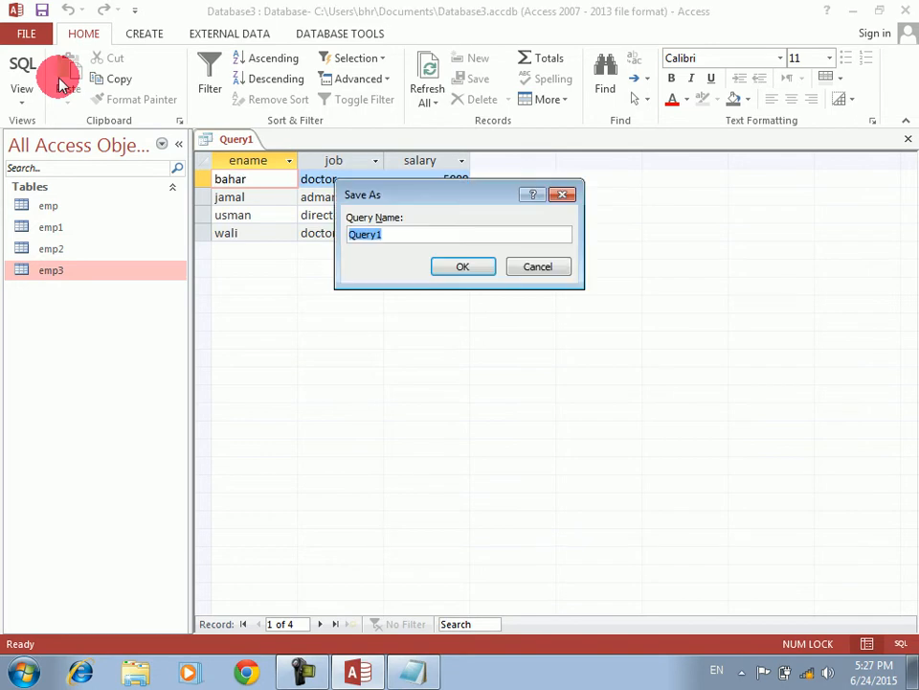
key("Caps_Lock")
type("All")
key("Caps_Lock")
key("Caps_Lock")
type("R")
key("Caps_Lock")
type("ecord")
key("Return")
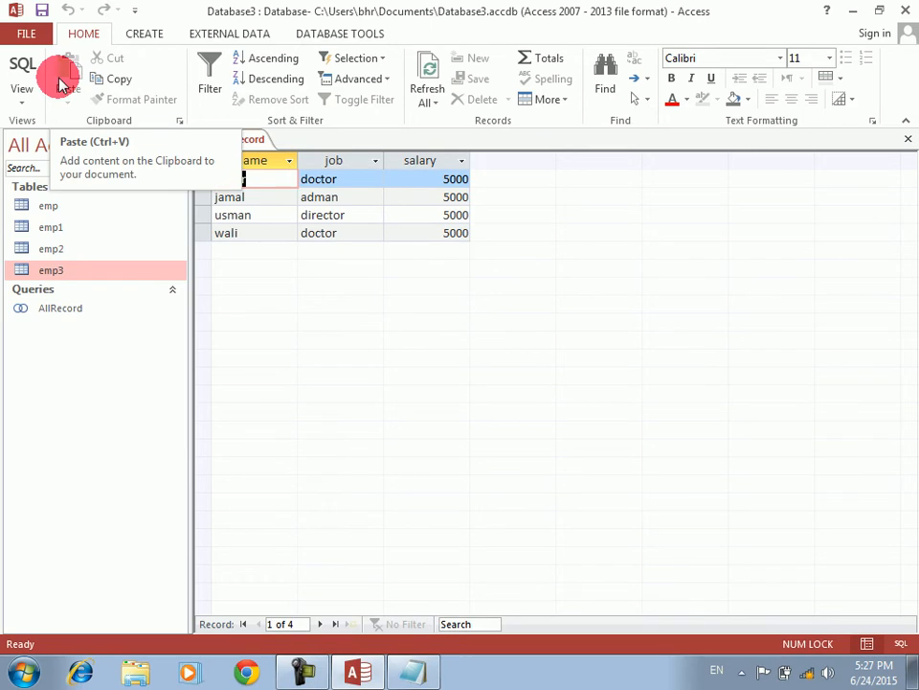
Go through the rows of the AllRecord result and close the query
key("Down")
key("Down")
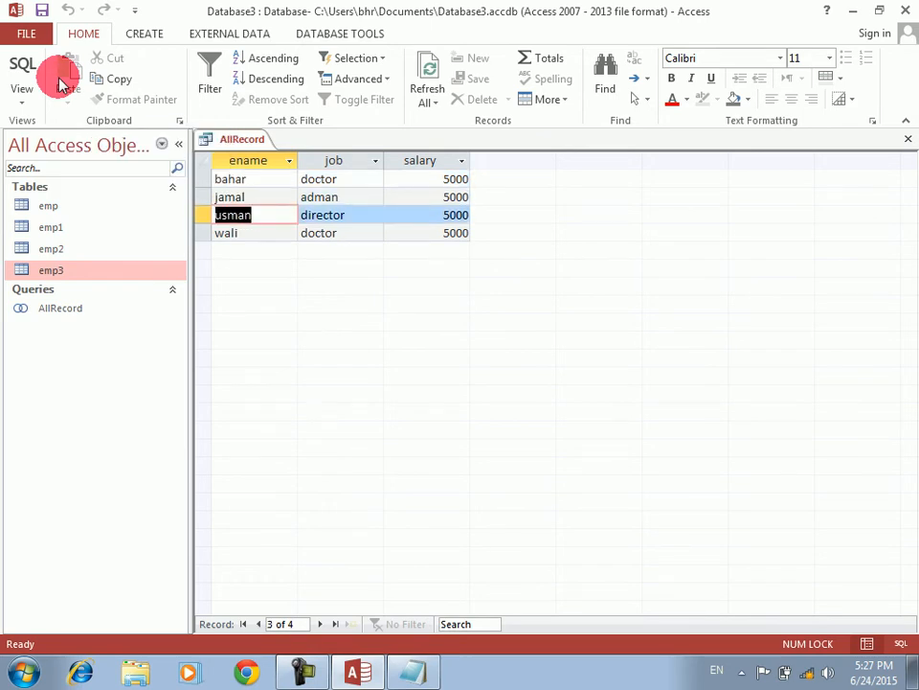
key("Down")
key("ctrl+w")
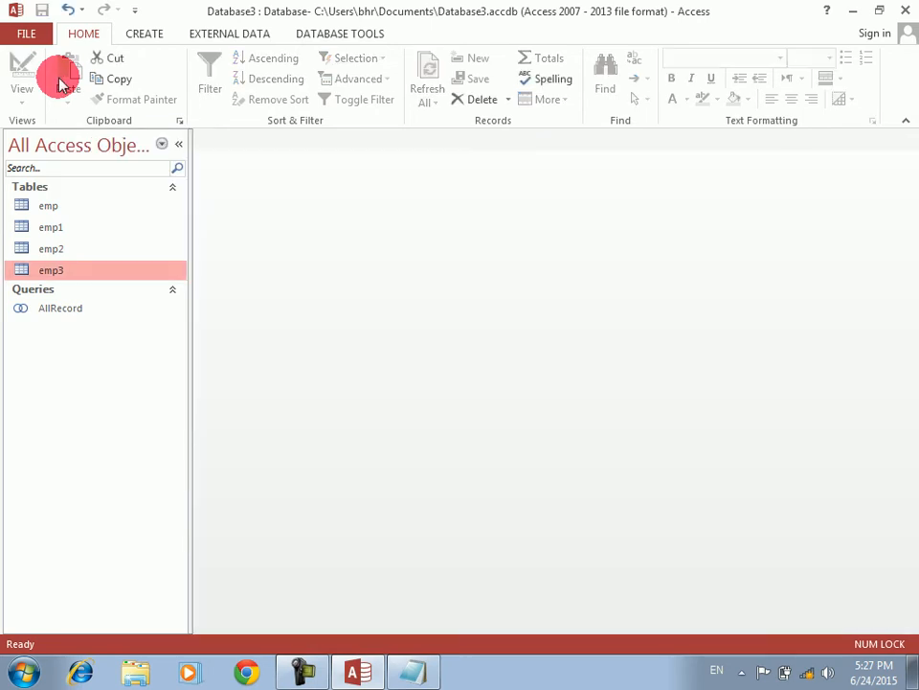
Add a fifth record to the emp table with the employee's name, job adman and salary 5000
double_click(41, 207)
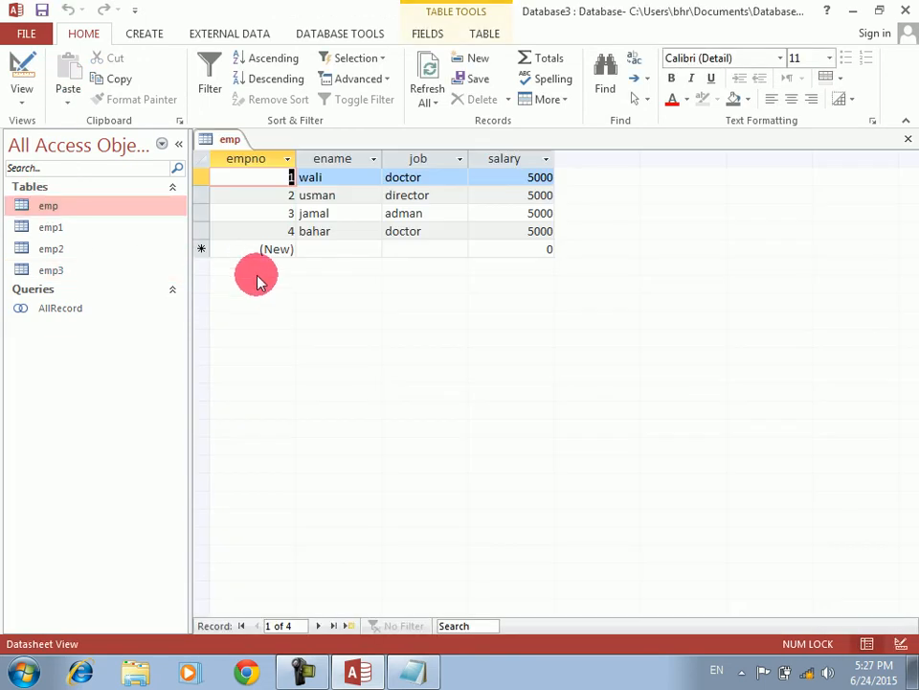
left_click(316, 250)
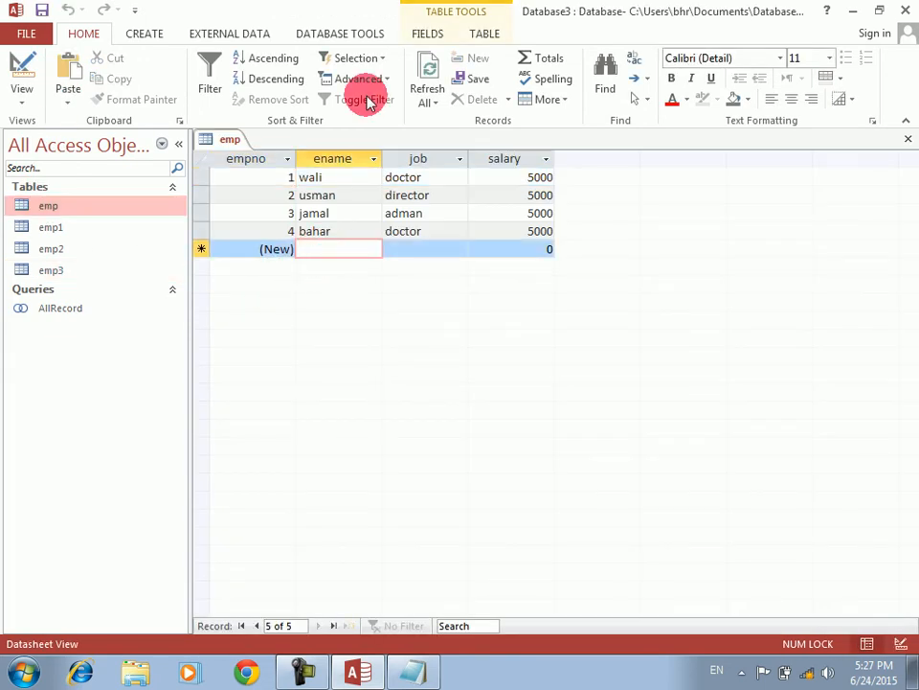
type("ryhan")
key("Tab")
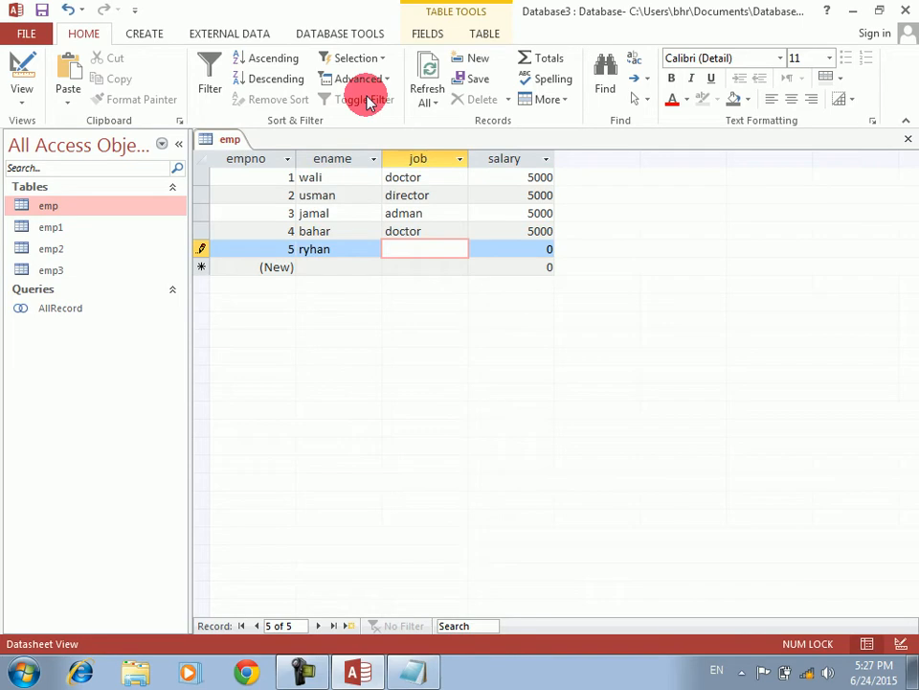
type("adman")
key("Tab")
type("5000")
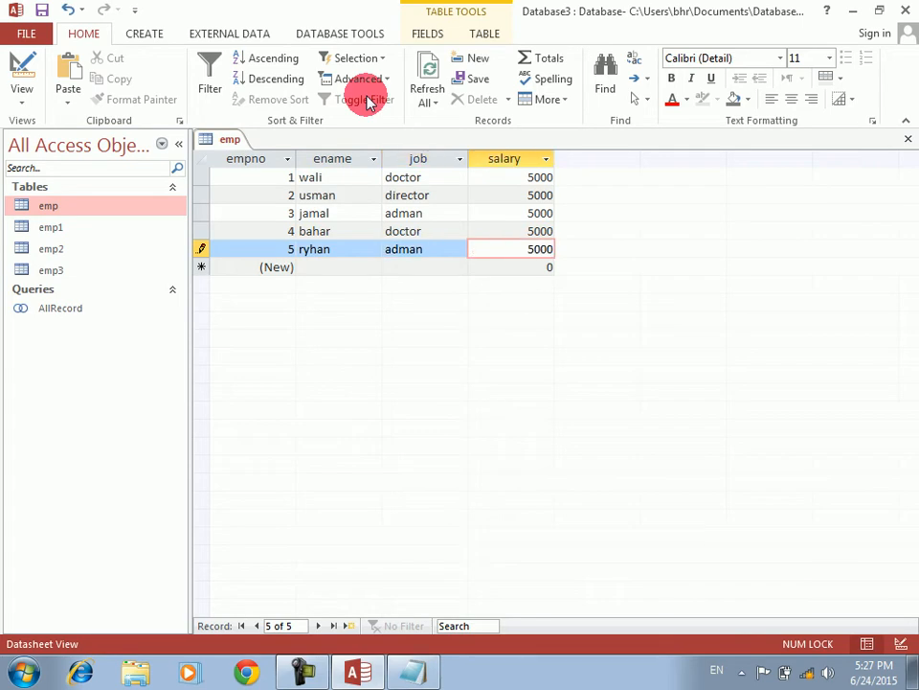
key("Tab")
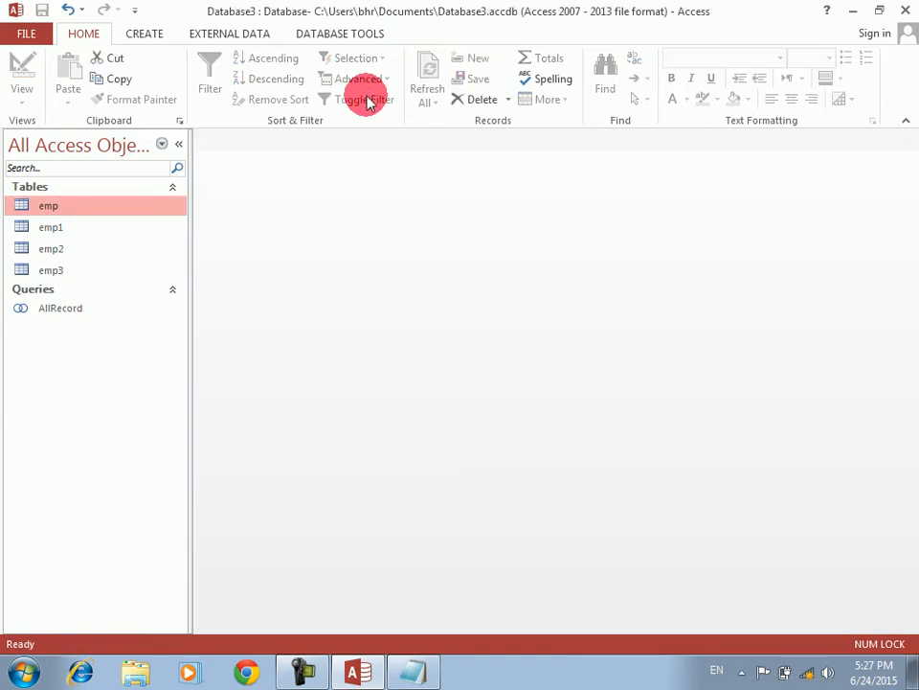
Open the AllRecord query and look for the employee record just added to emp
left_click(21, 316)
double_click(21, 316)
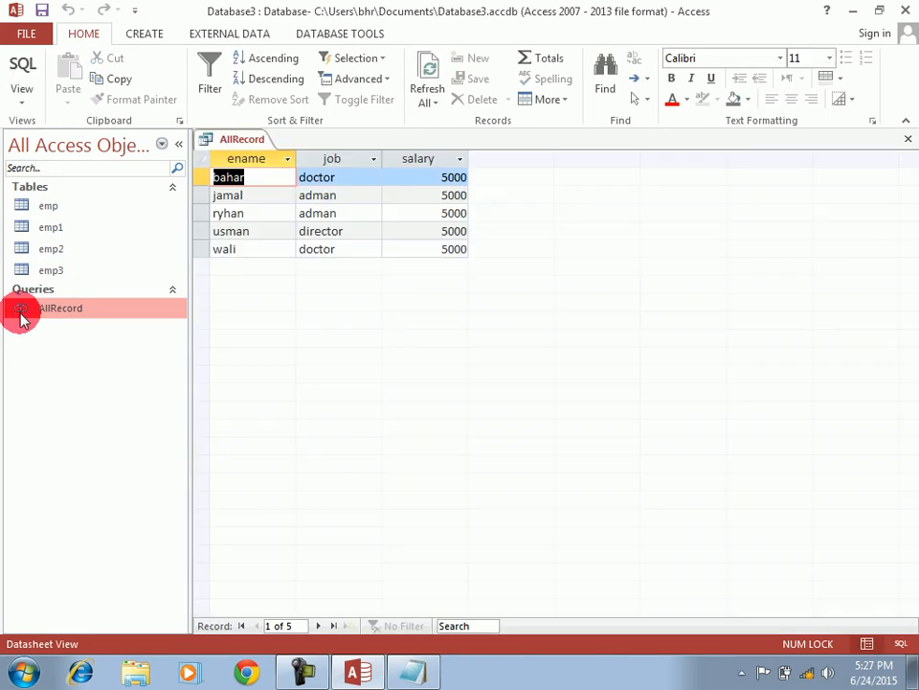
key("Down")
key("Down")
key("Down")
key("Up")
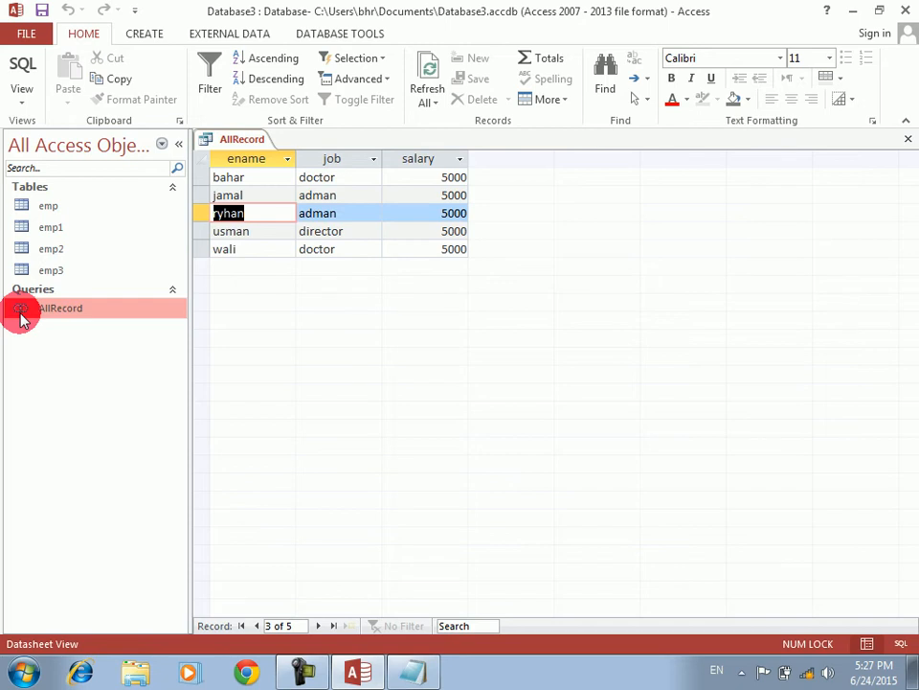
Check the fifth record's name and job in the emp table, and close both the table and the AllRecord query
left_click(23, 205)
double_click(23, 206)
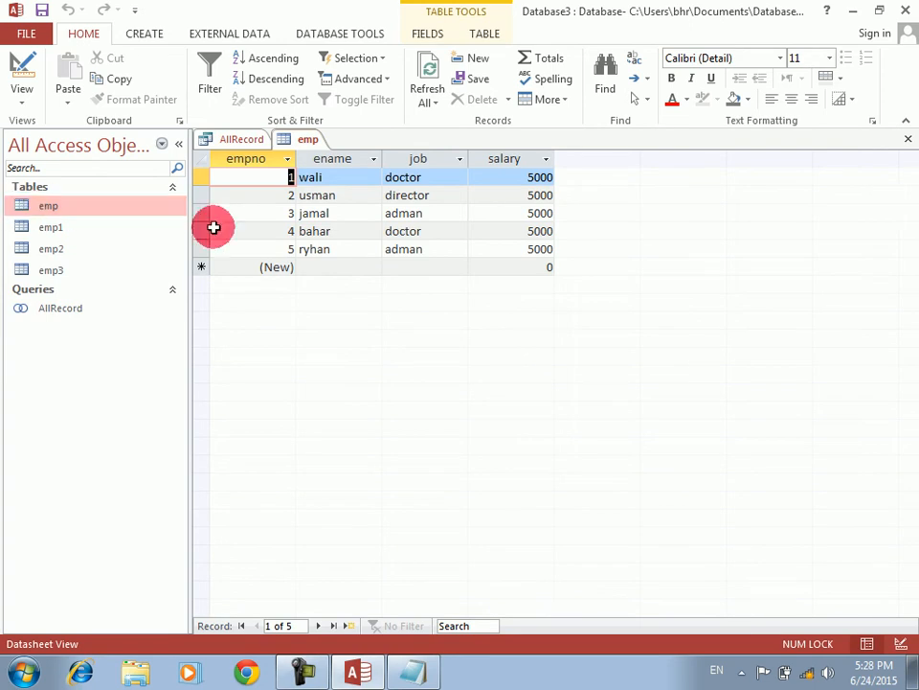
left_click(326, 249)
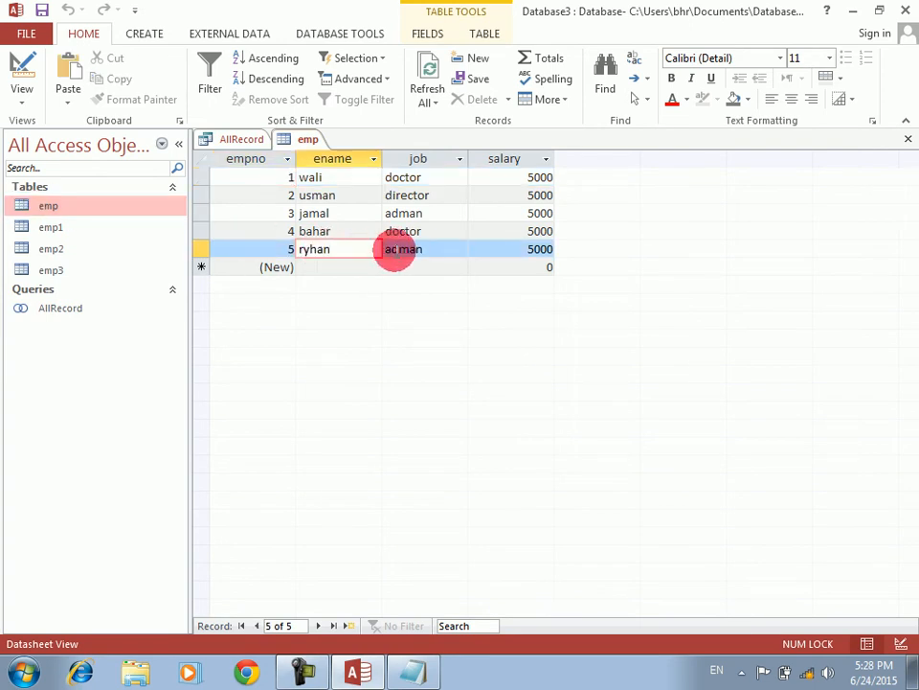
left_click(430, 250)
key("ctrl+F4")
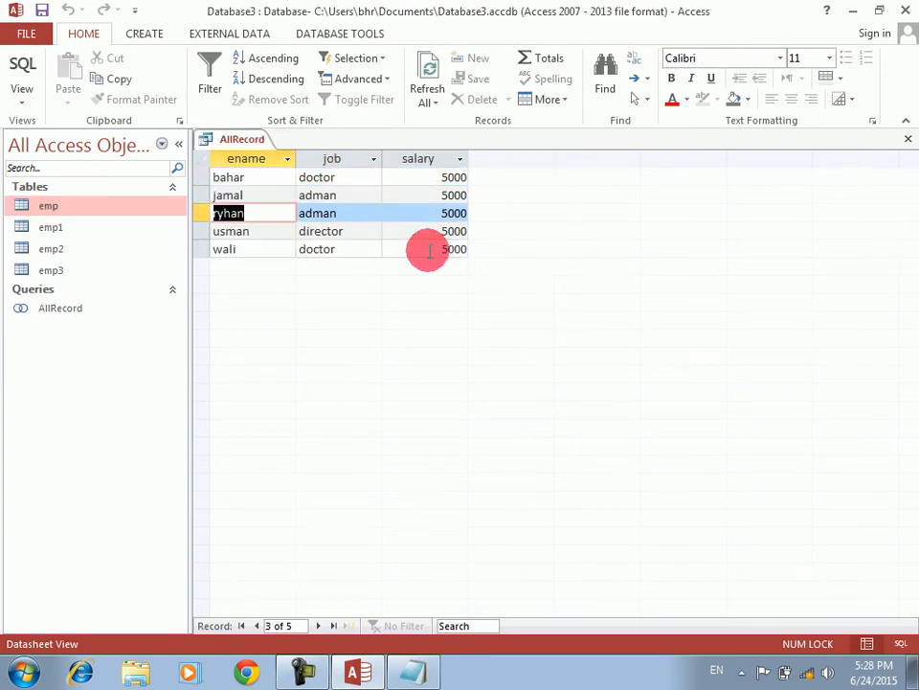
key("ctrl+F4")
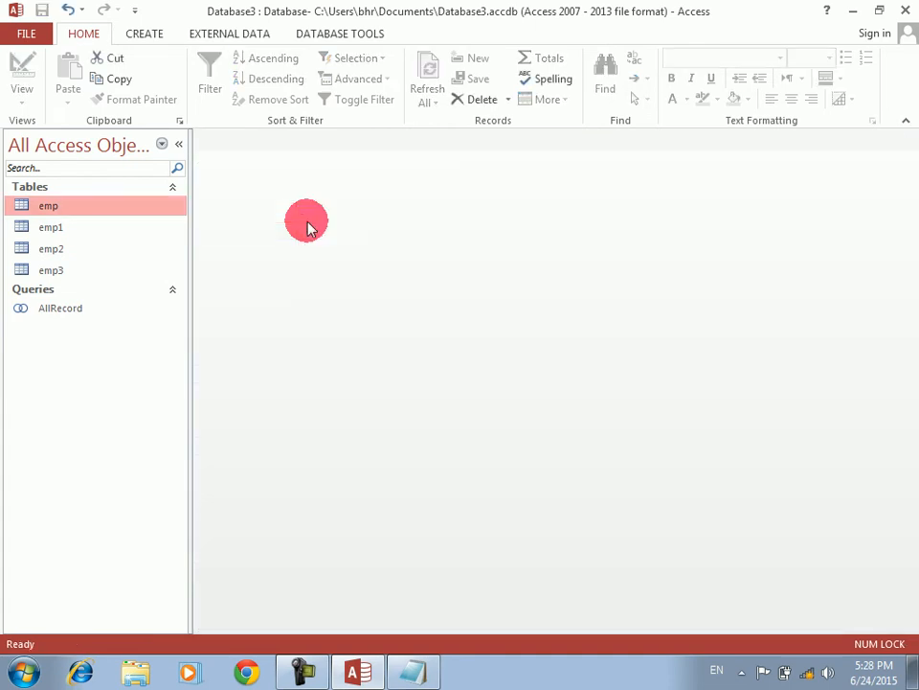
Add the same employee's name to the emp3 table with job adman and salary 4000, and close the table
double_click(63, 270)
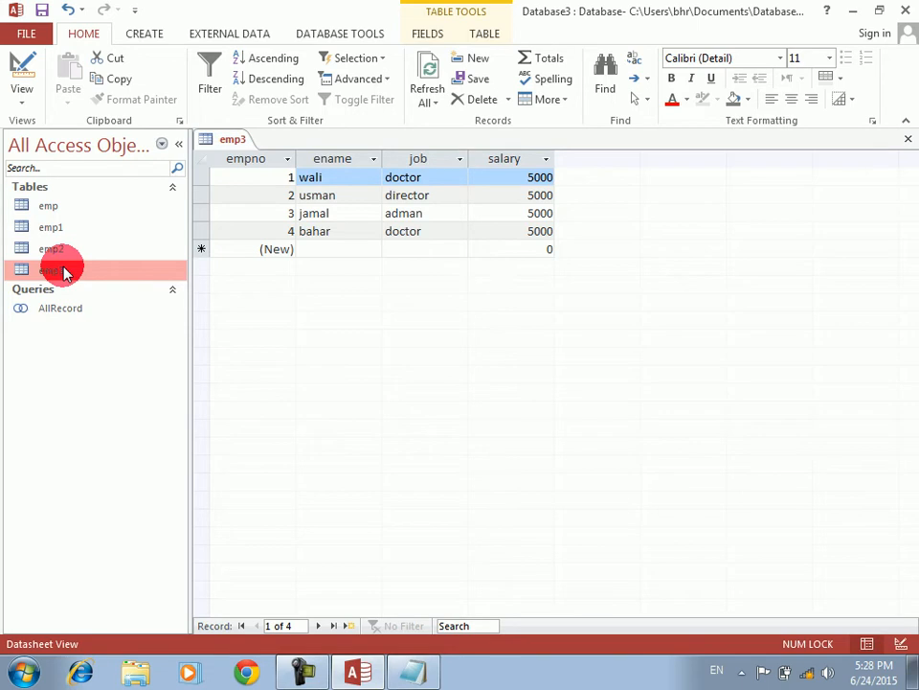
left_click(331, 249)
type("ryhan")
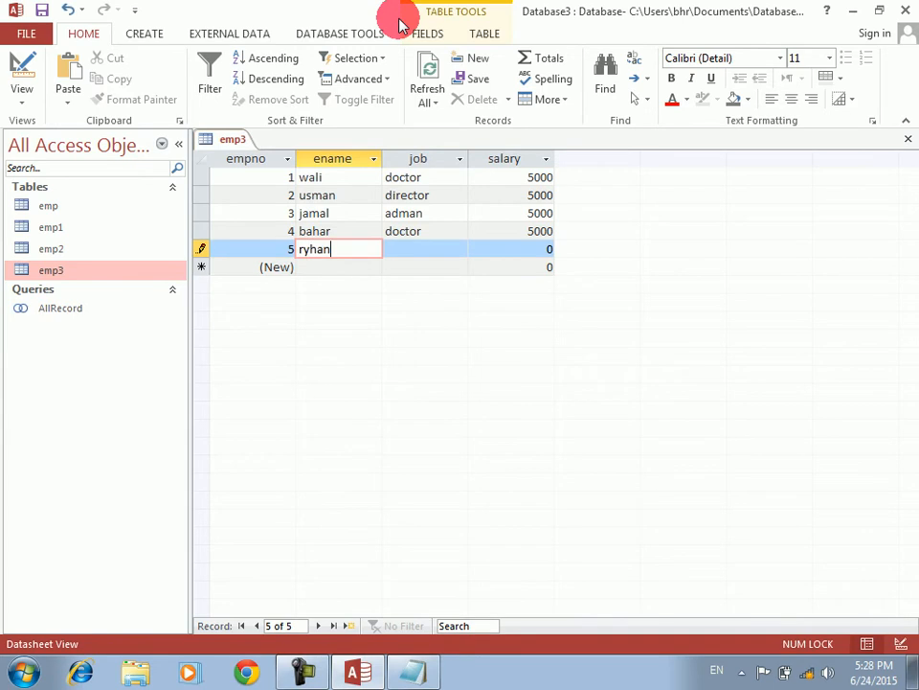
key("Tab")
type("adman")
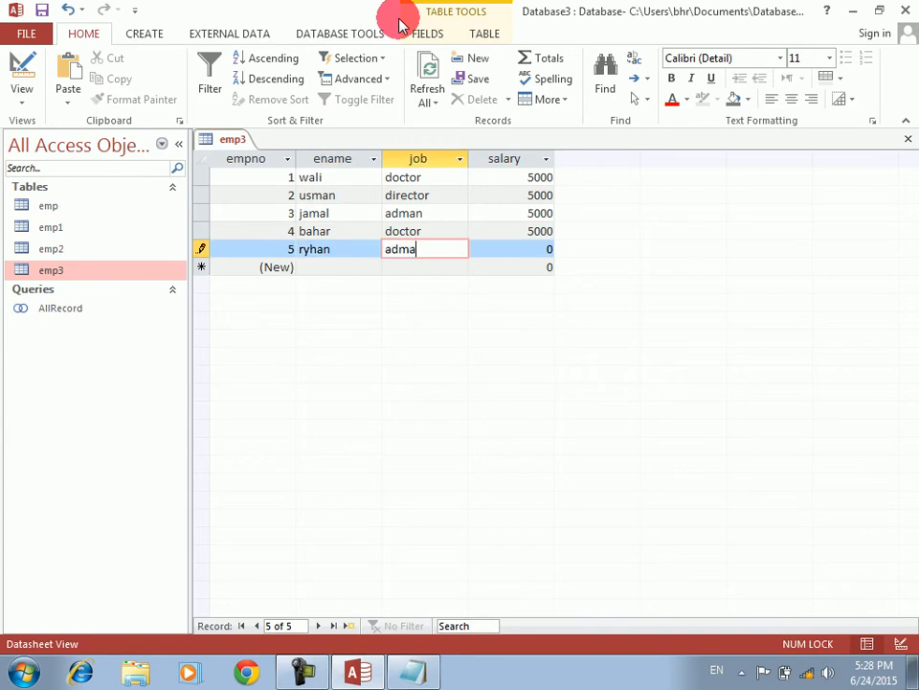
key("Tab")
type("4000")
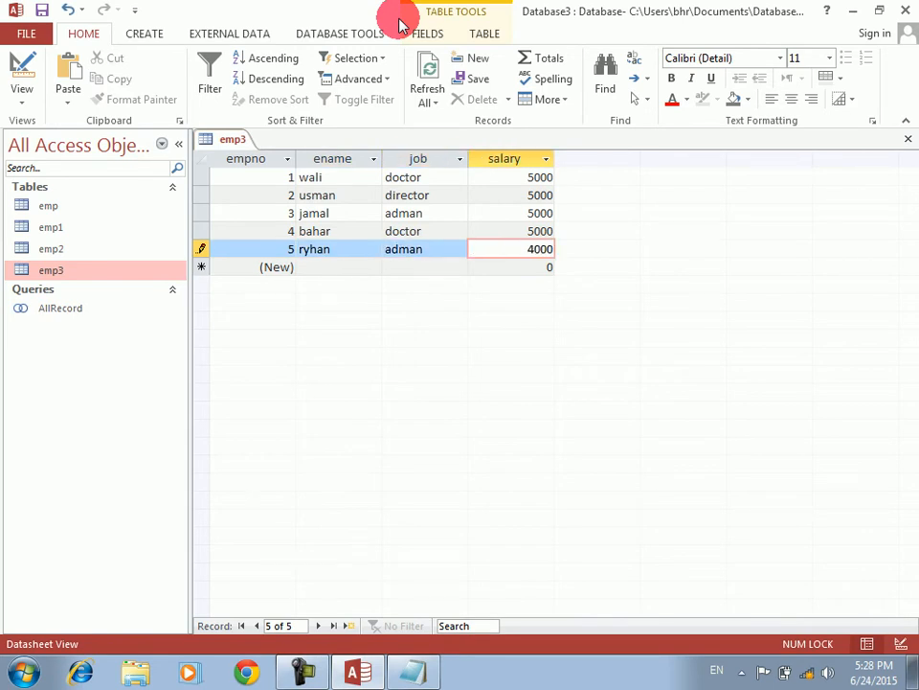
key("Tab")
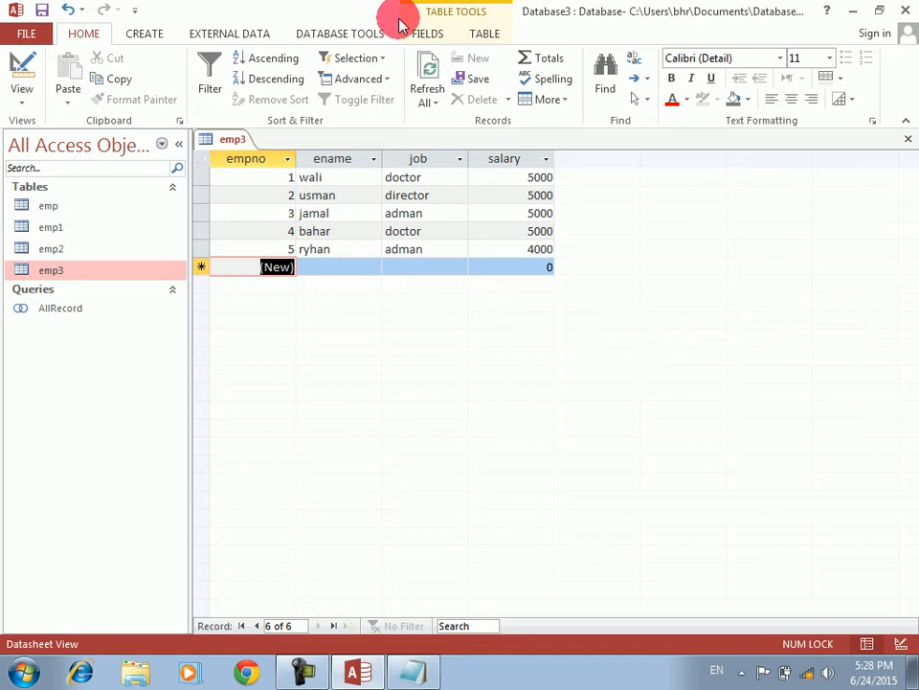
key("ctrl+w")
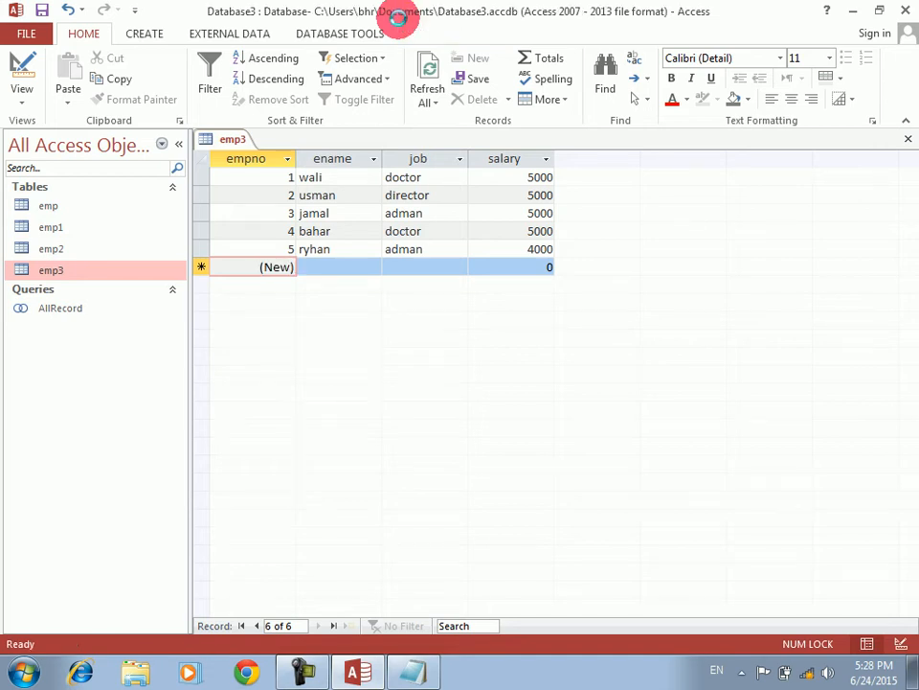
Reopen the AllRecord query, examine the rows of the repeated employee and close it
double_click(63, 307)
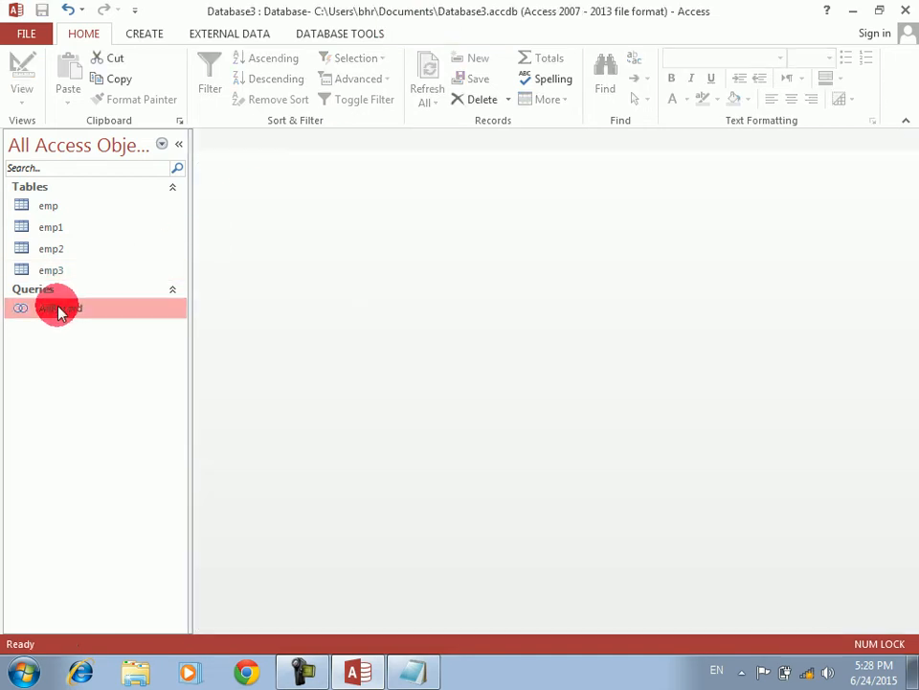
left_click(256, 212)
left_click(325, 212)
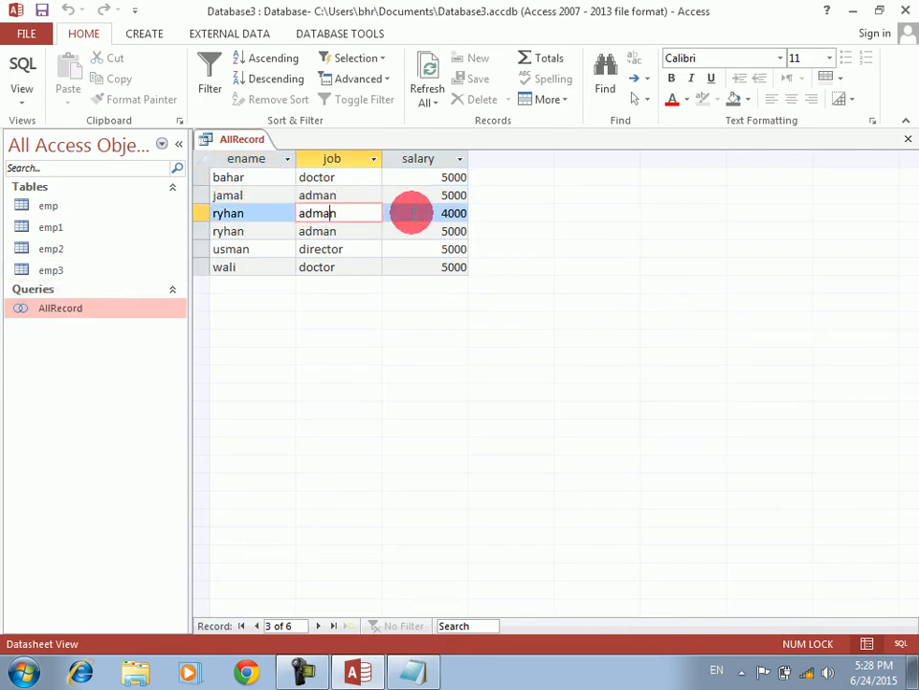
key("ctrl+w")
Set the fifth employee's salary in the emp table to 4000 and close the table
double_click(45, 230)
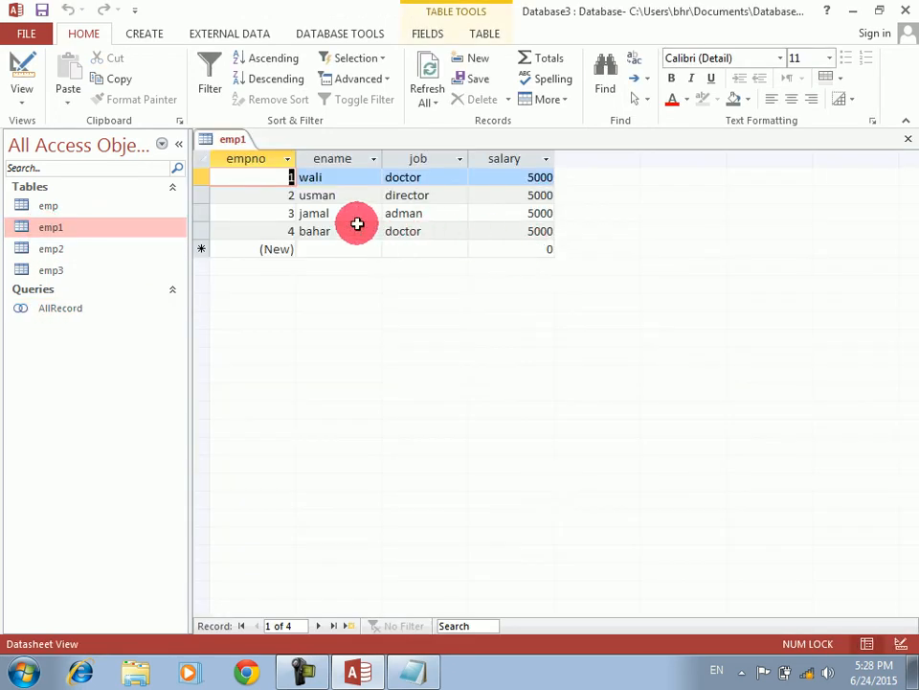
key("ctrl+w")
double_click(93, 208)
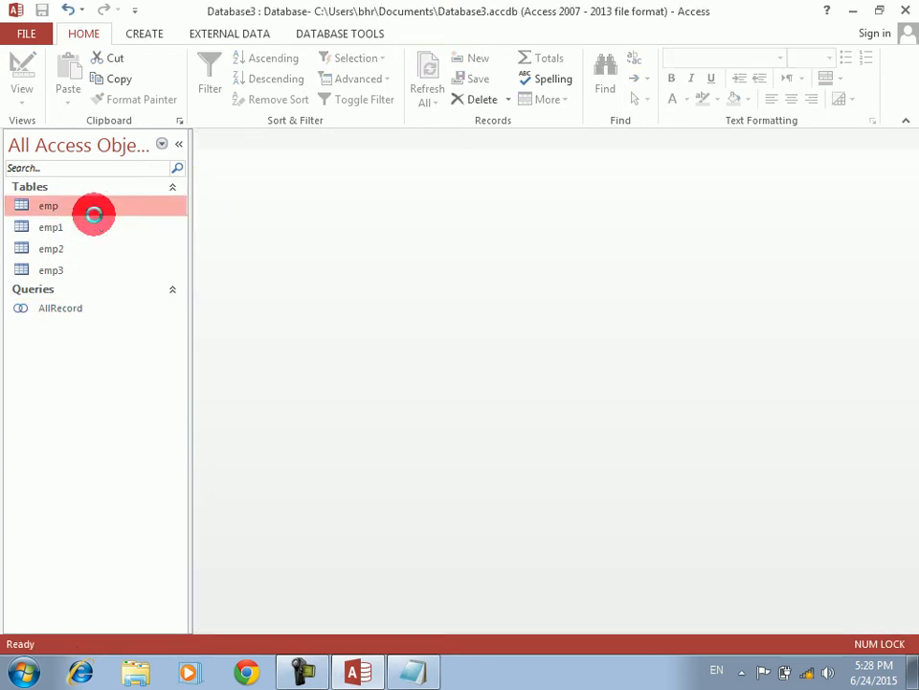
left_click(524, 248)
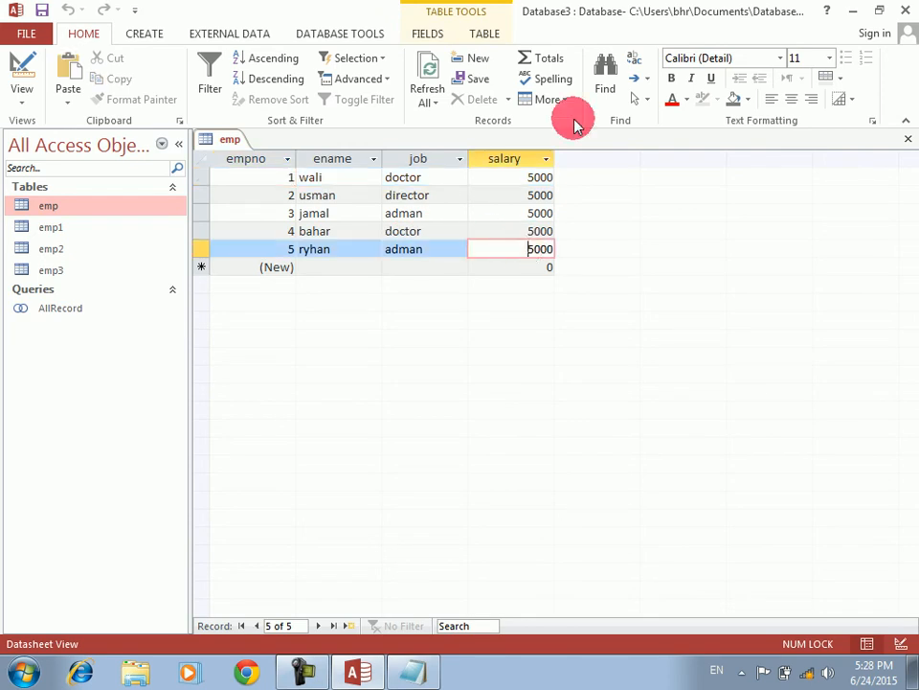
key("BackSpace")
type("4")
key("Tab")
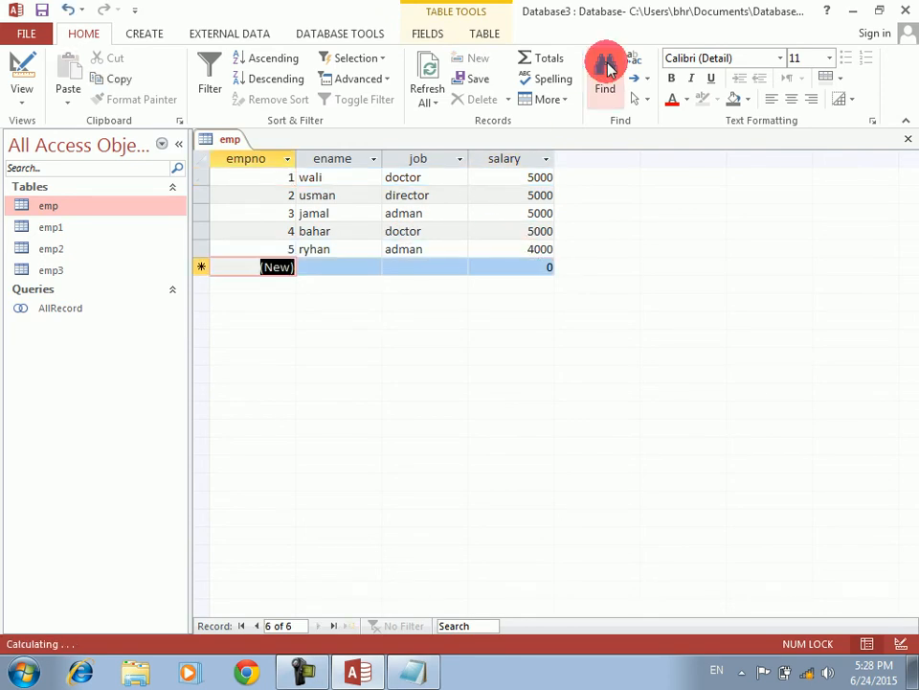
key("ctrl+w")
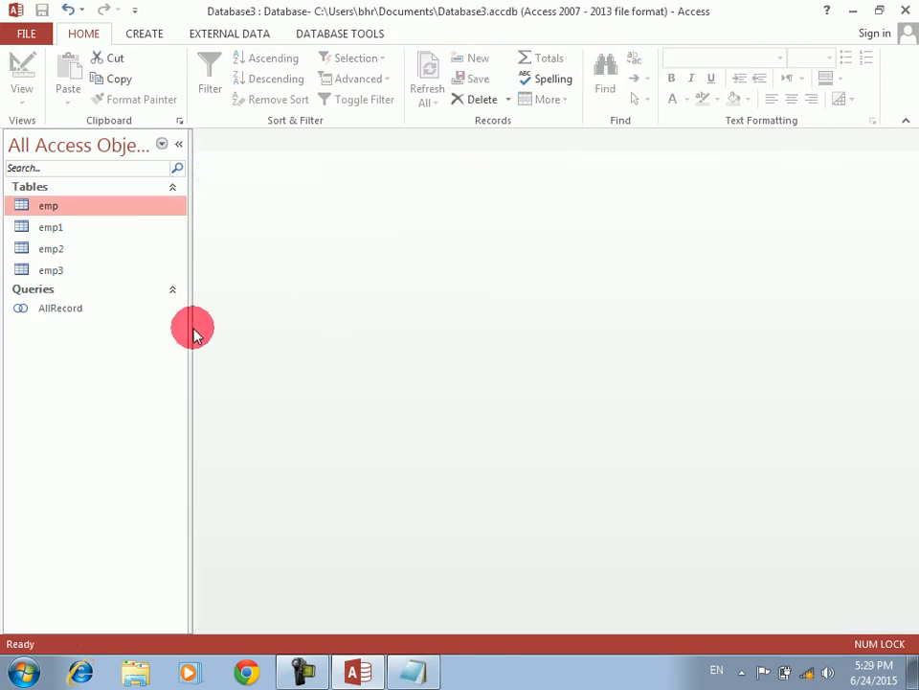
Reopen the AllRecord query, examine the row of the employee whose salary was just changed, and close it
double_click(82, 307)
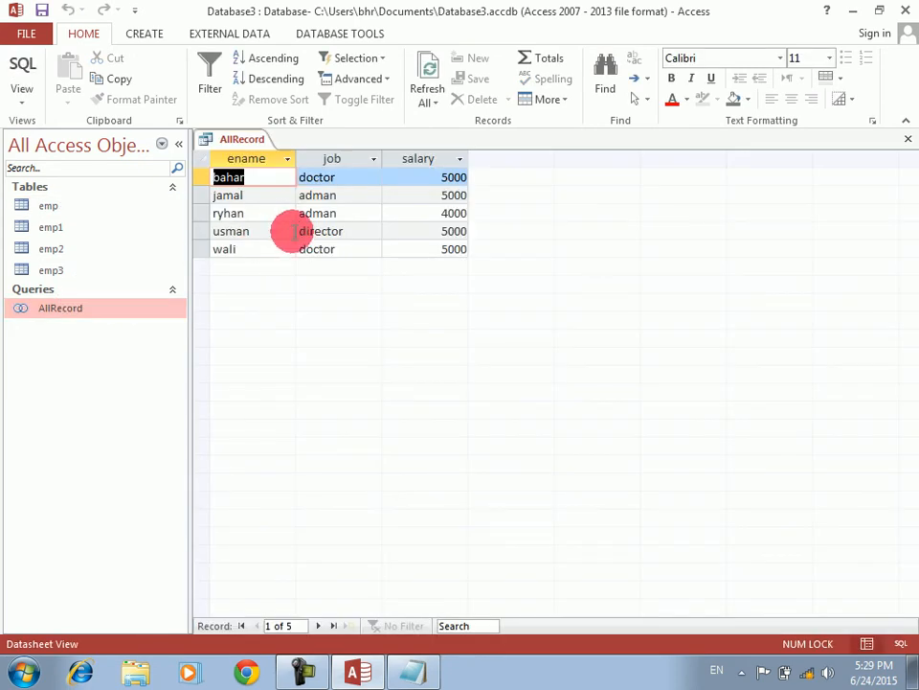
left_click(281, 211)
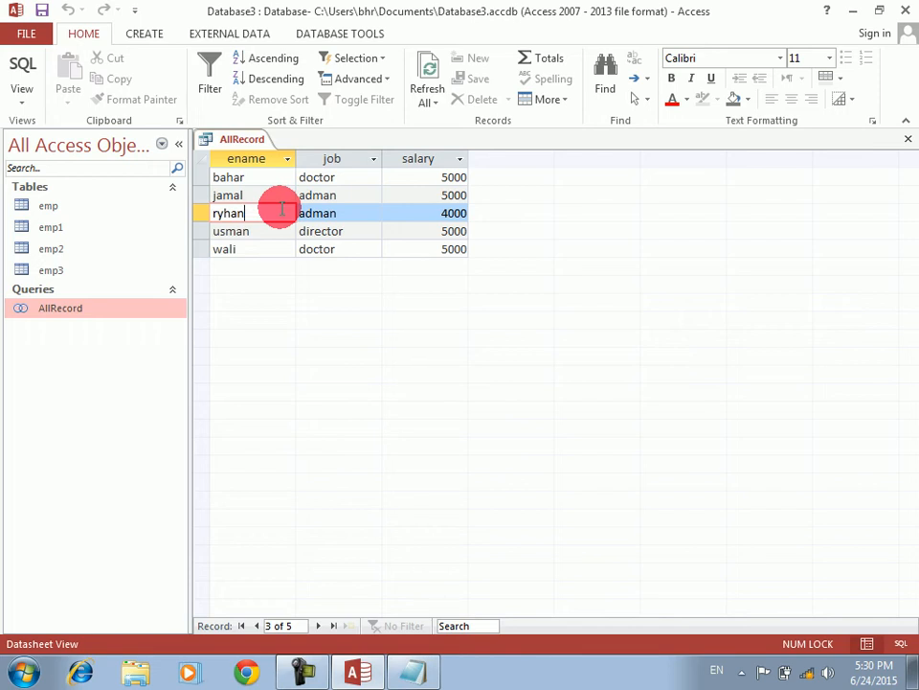
key("ctrl+w")
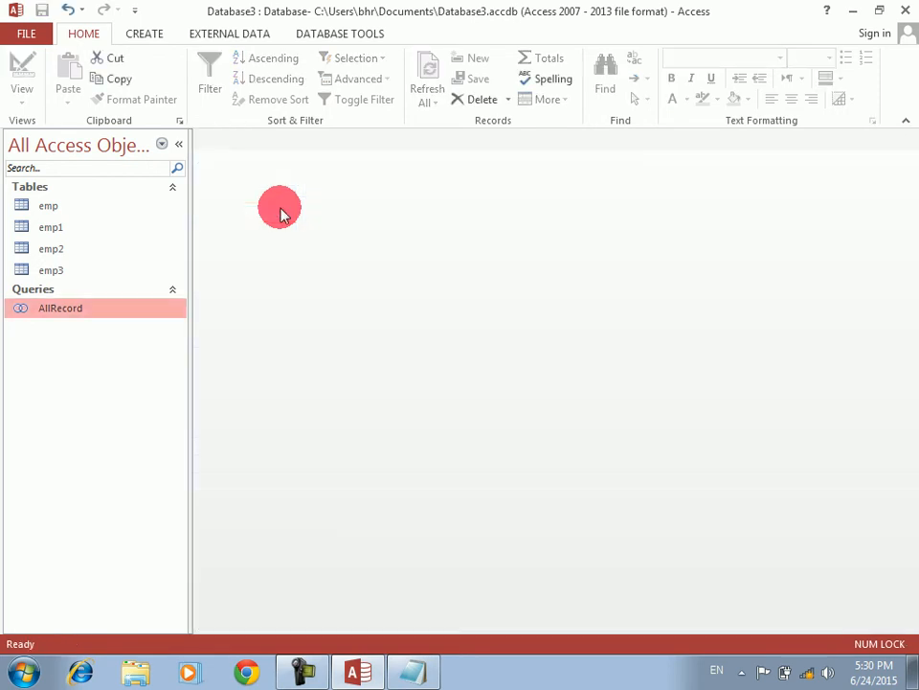
Create a new query without adding any tables and make it a union query
left_click(142, 35)
left_click(266, 65)
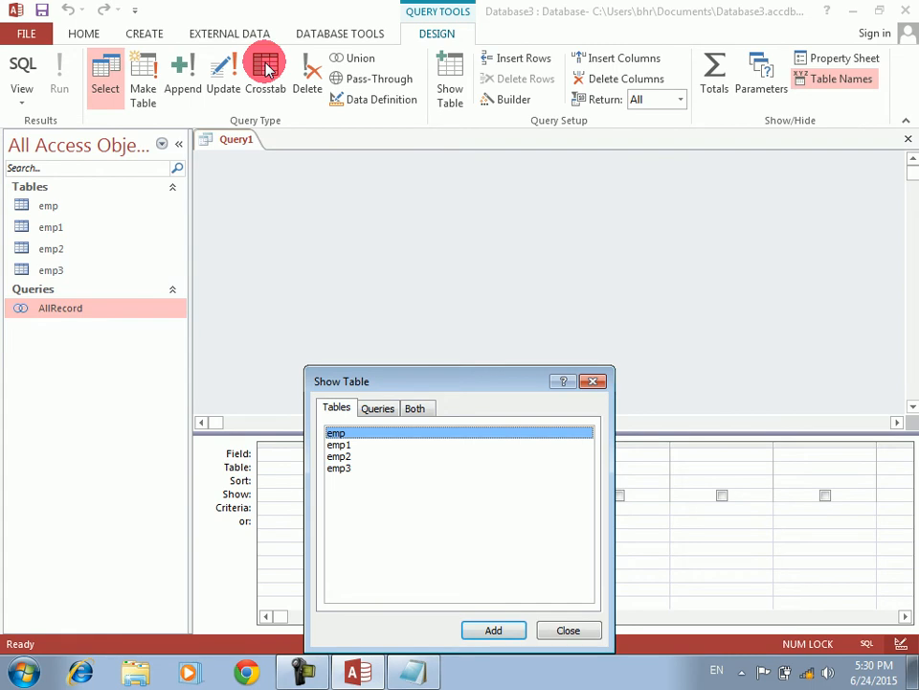
key("Escape")
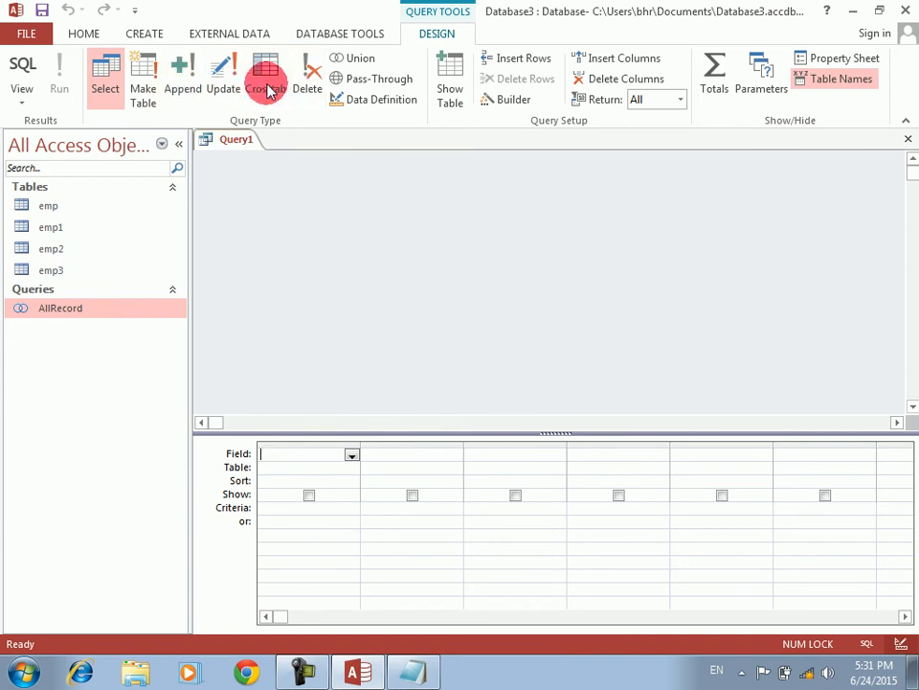
left_click(362, 57)
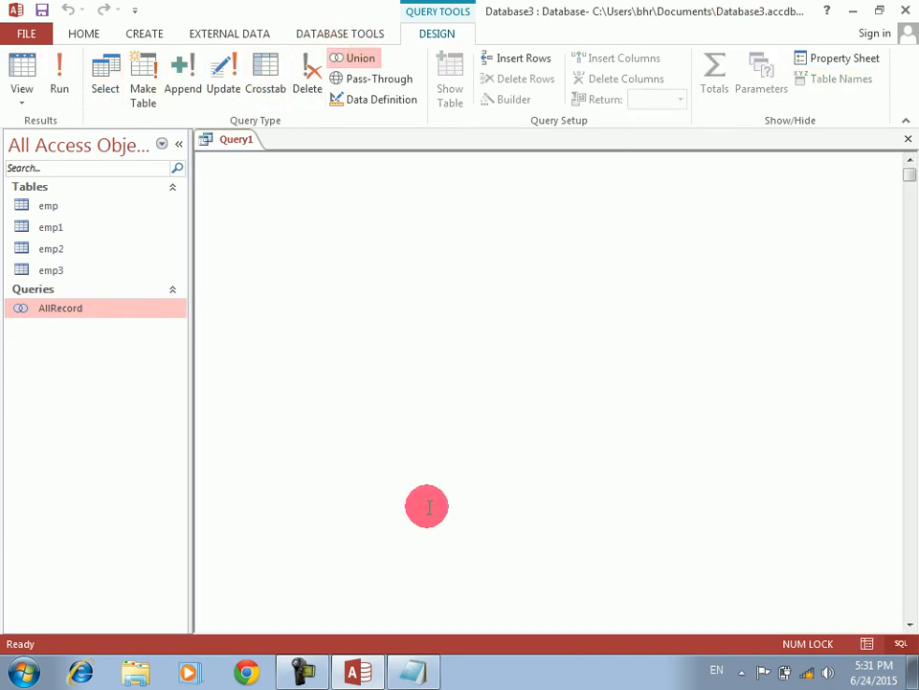
Switch to Notepad and add all after each union in the lines for emp1, emp2 and emp3
left_click(413, 672)
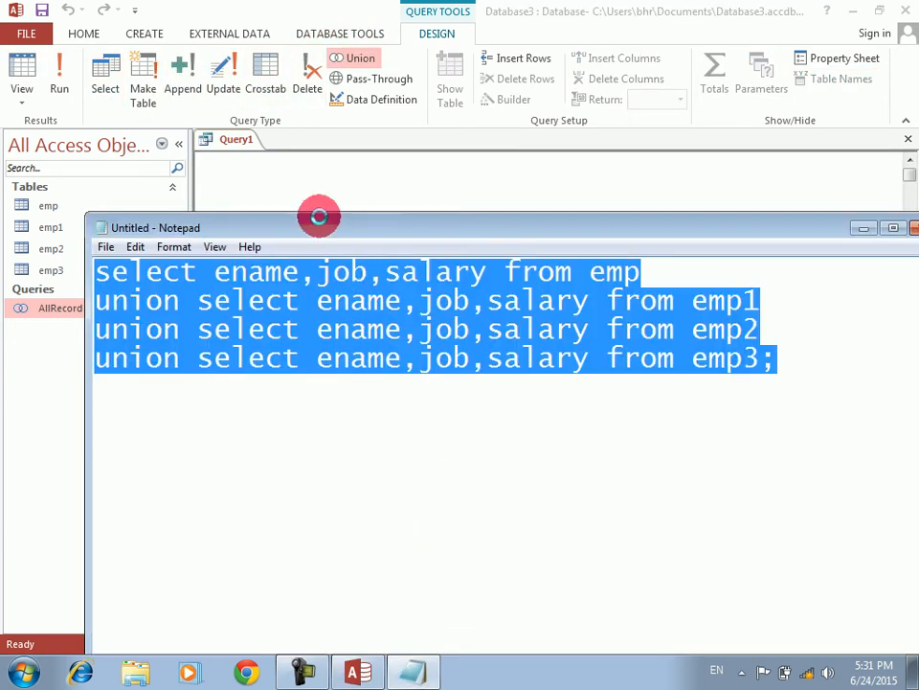
left_click(298, 337)
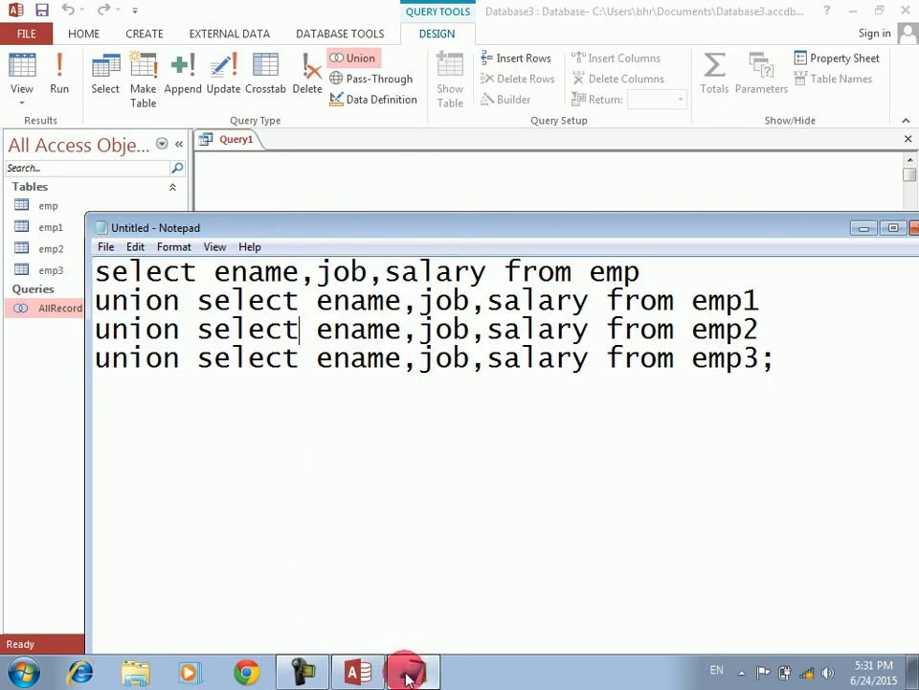
left_click(182, 299)
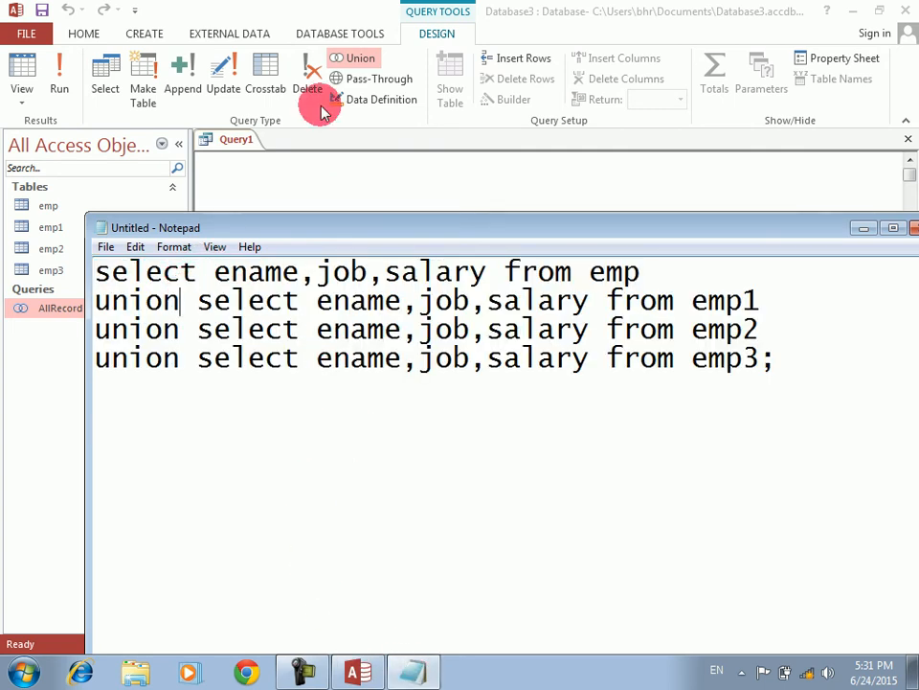
type("all")
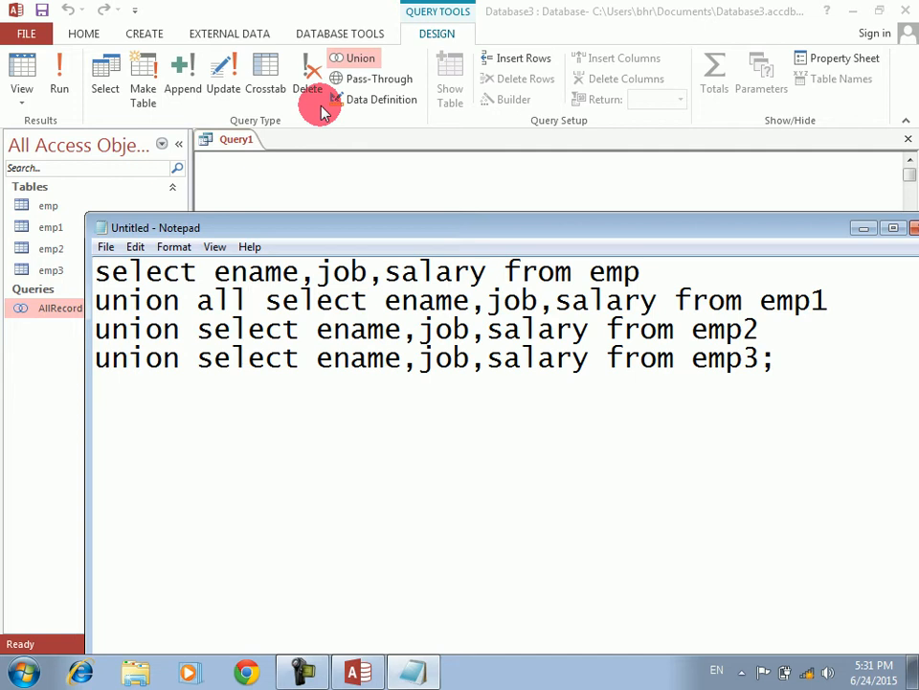
key("Down")
key("Left")
key("Left")
key("Left")
type("all")
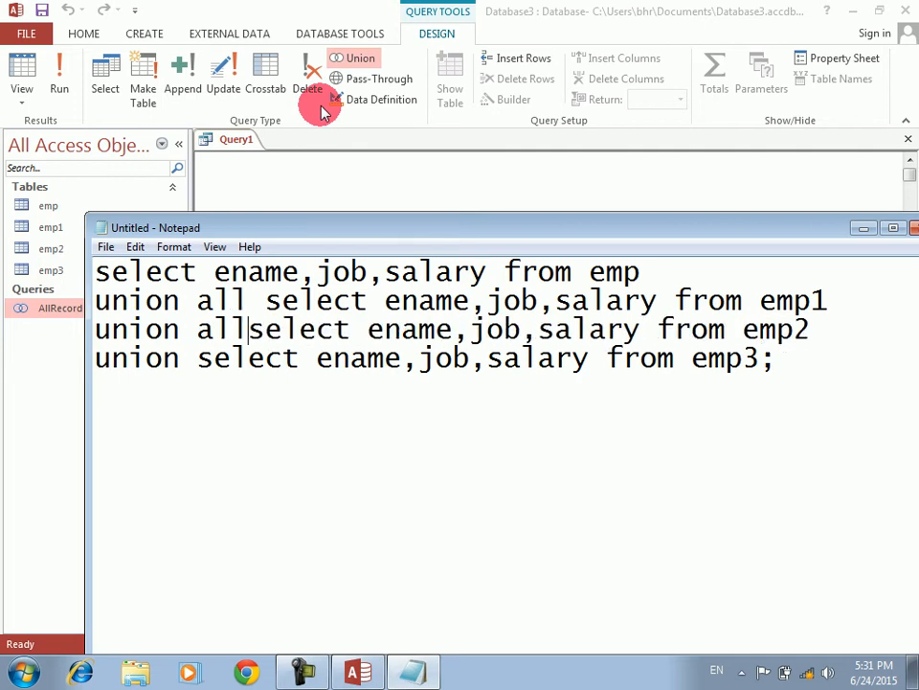
key("Down")
key("Left")
key("Left")
key("Left")
key("Left")
type("all")
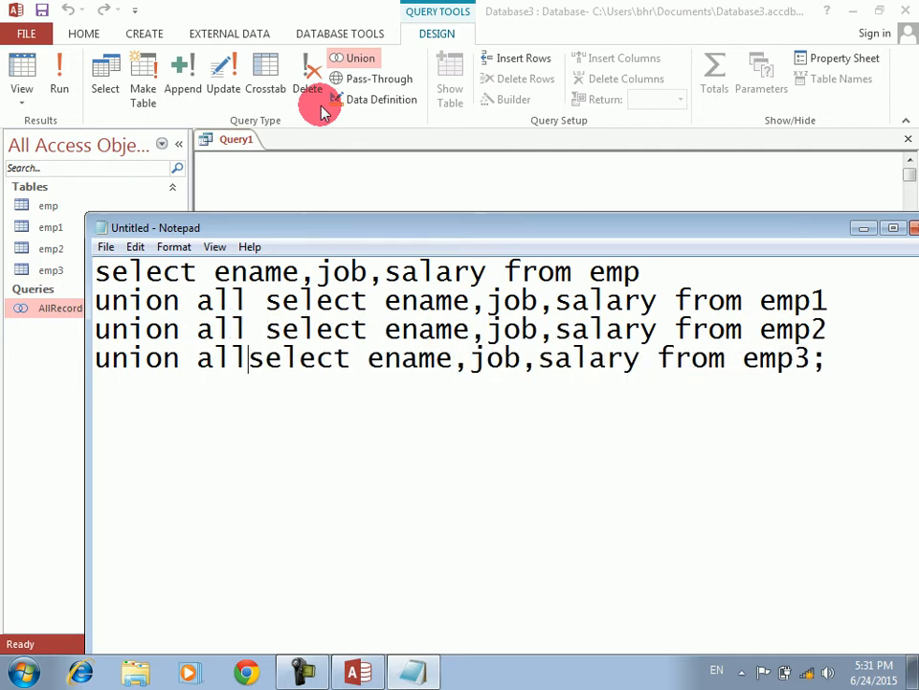
Copy the complete union all statement into the new union query, closing Notepad without saving
key("ctrl+a")
key("ctrl+c")
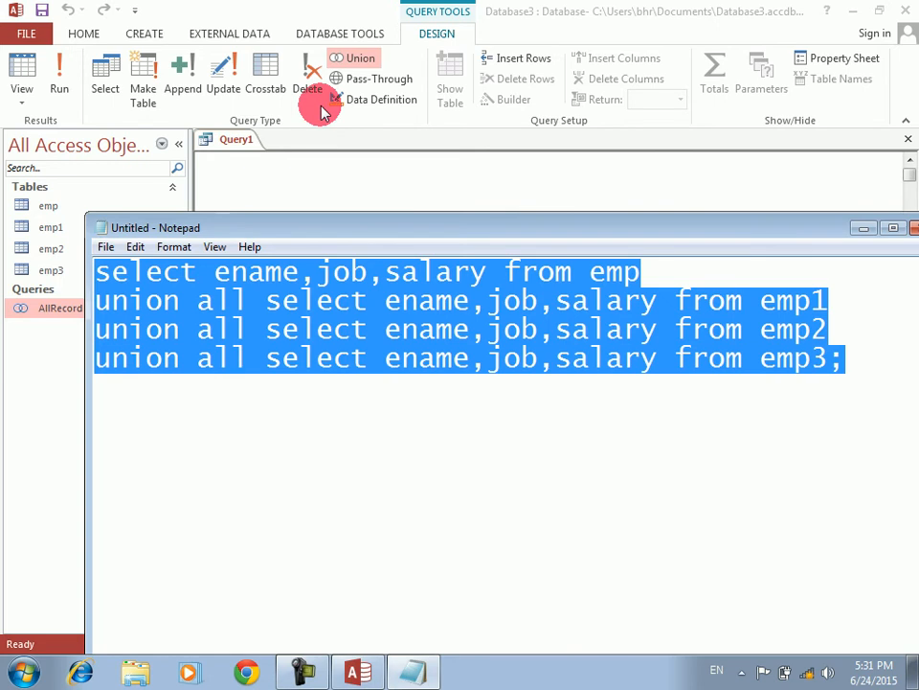
key("alt+F4")
key("n")
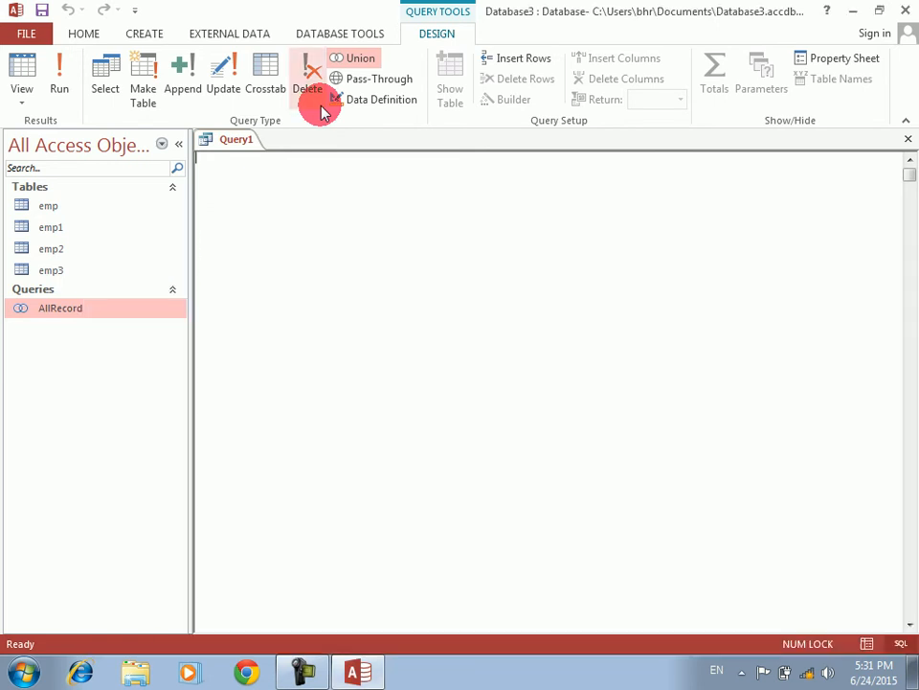
key("ctrl+v")
type(";")
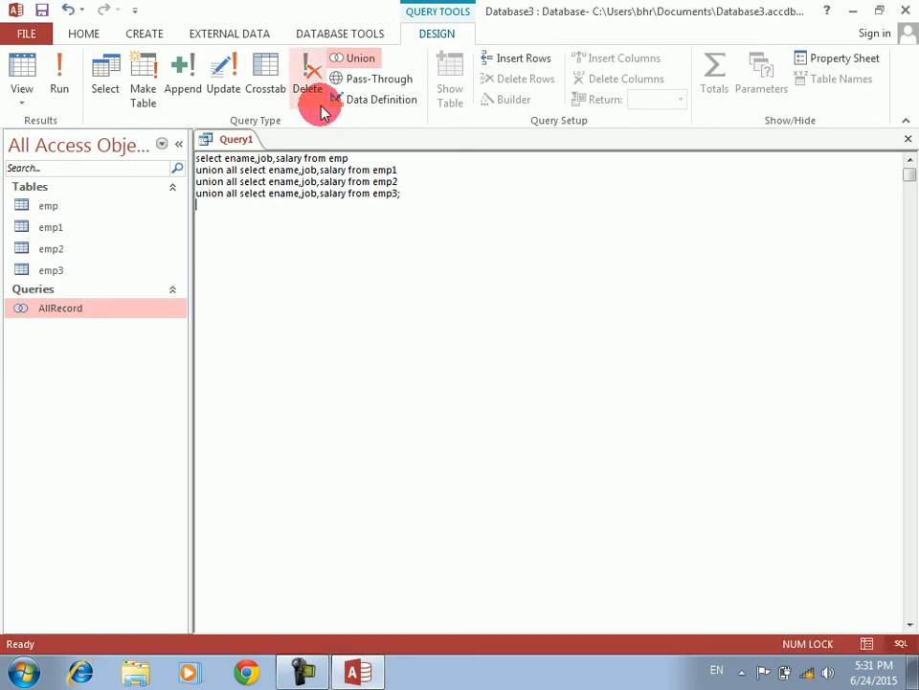
Run the union all query, examine its records, and close it without saving
left_click(57, 78)
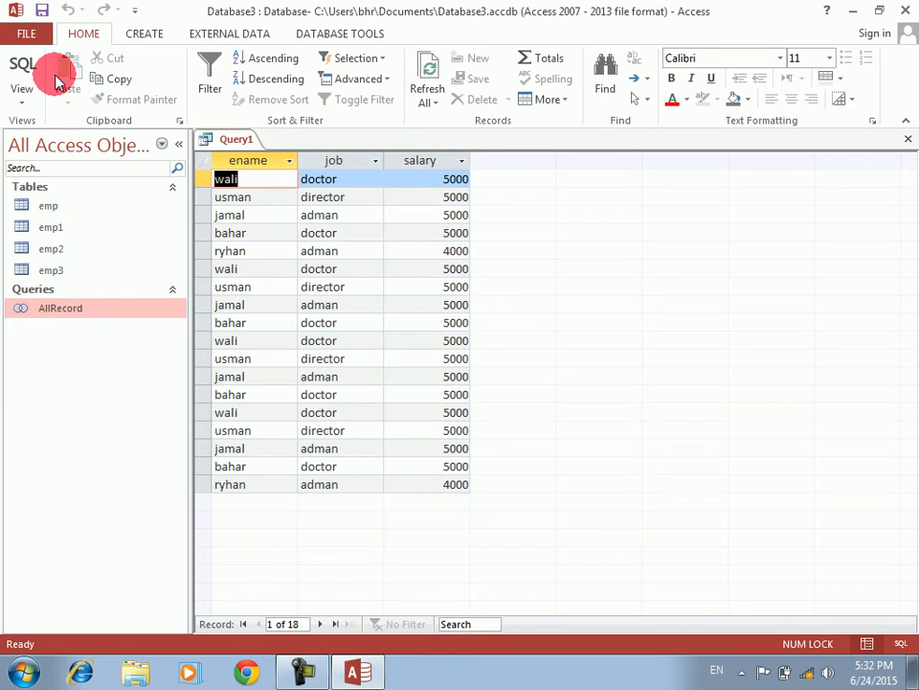
key("ctrl+w")
key("Right")
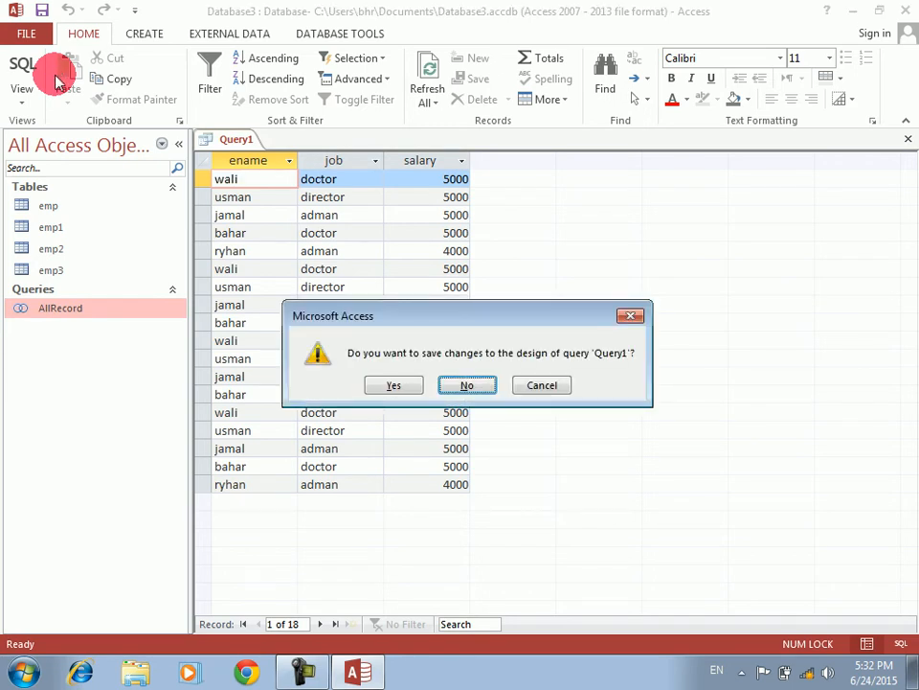
key("Return")
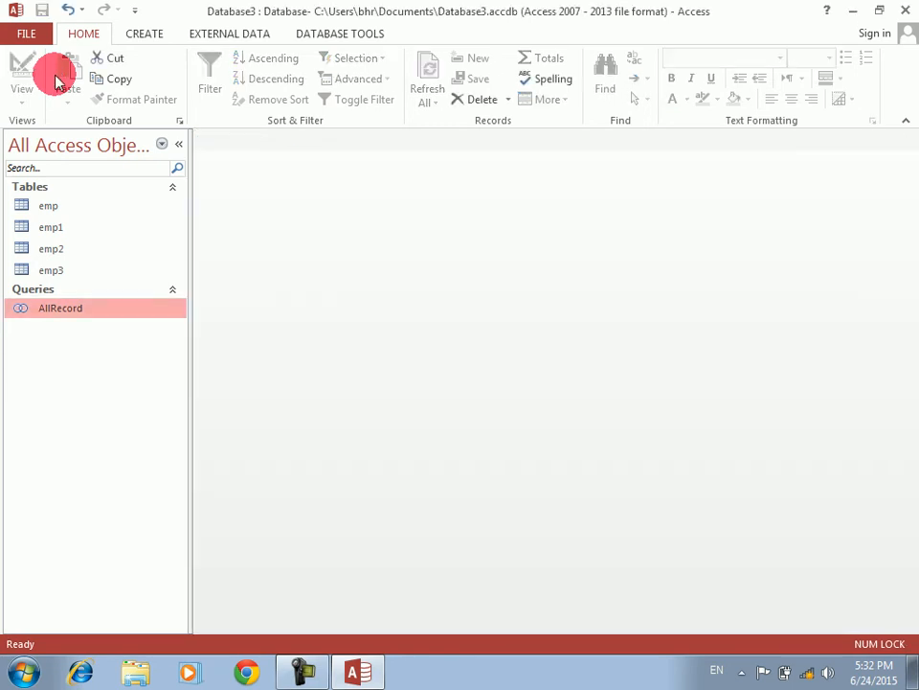
left_click(137, 40)
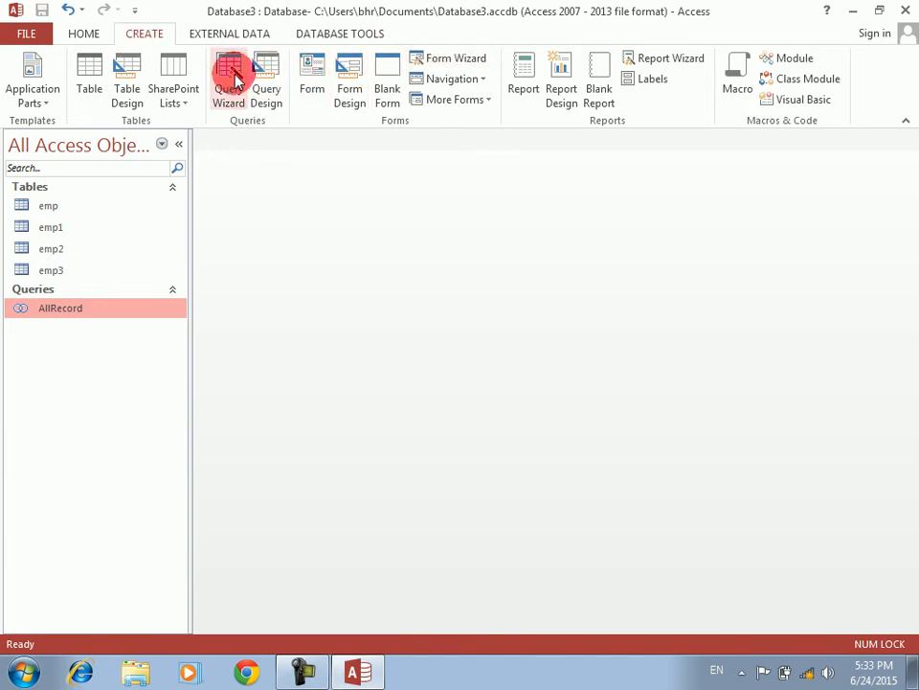
left_click(269, 89)
key("Escape")
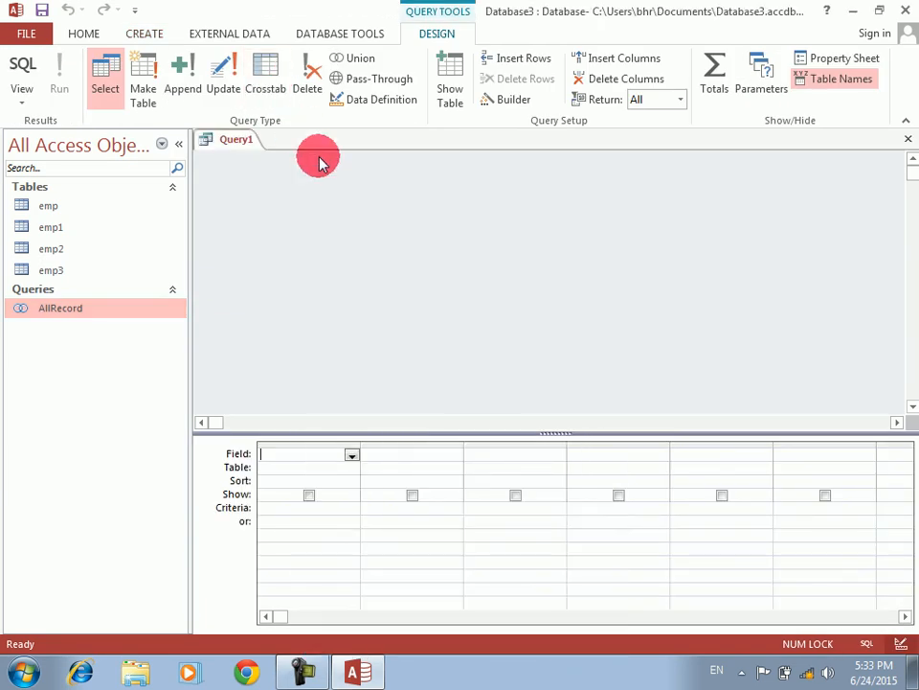
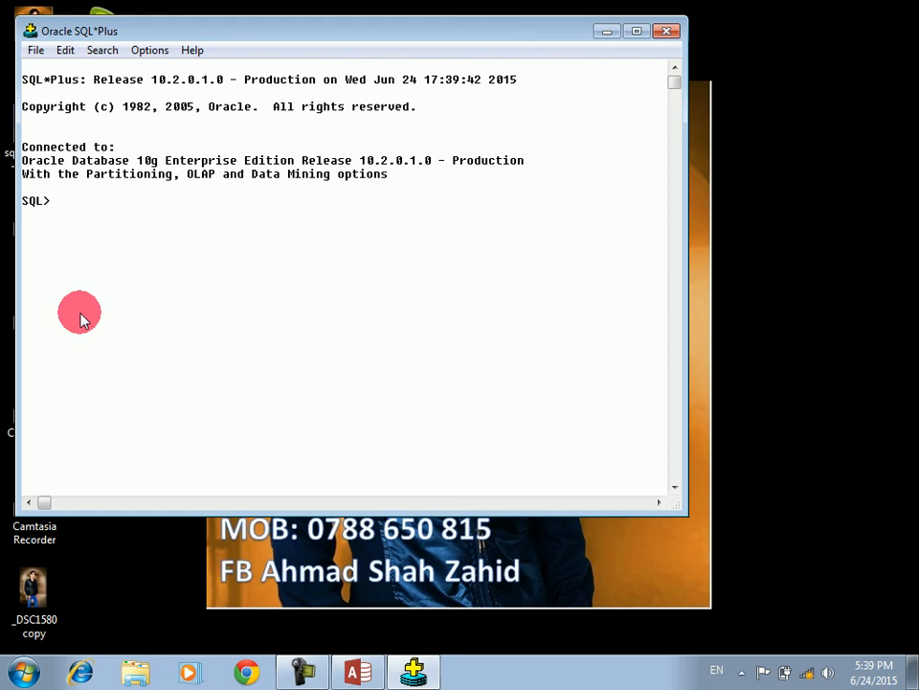
In Oracle SQL*Plus, set the page size to 300 and try to set the line size to 300
left_click_drag(481, 38, 569, 91)
type("sele")
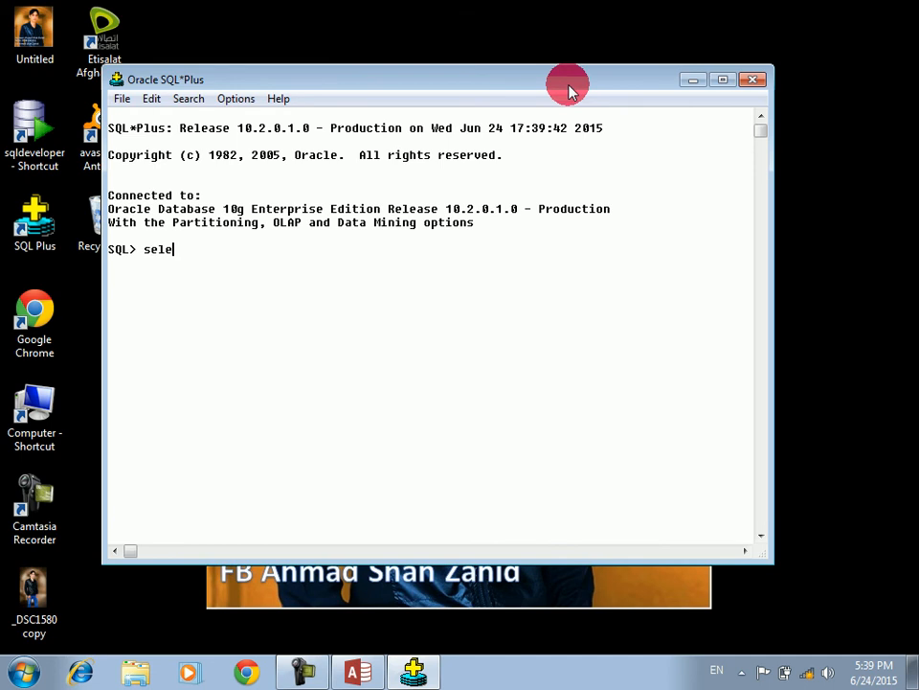
key("BackSpace")
key("BackSpace")
type("t pagewsize")
key("BackSpace")
key("BackSpace")
key("BackSpace")
key("BackSpace")
key("BackSpace")
key("BackSpace")
type("size 300")
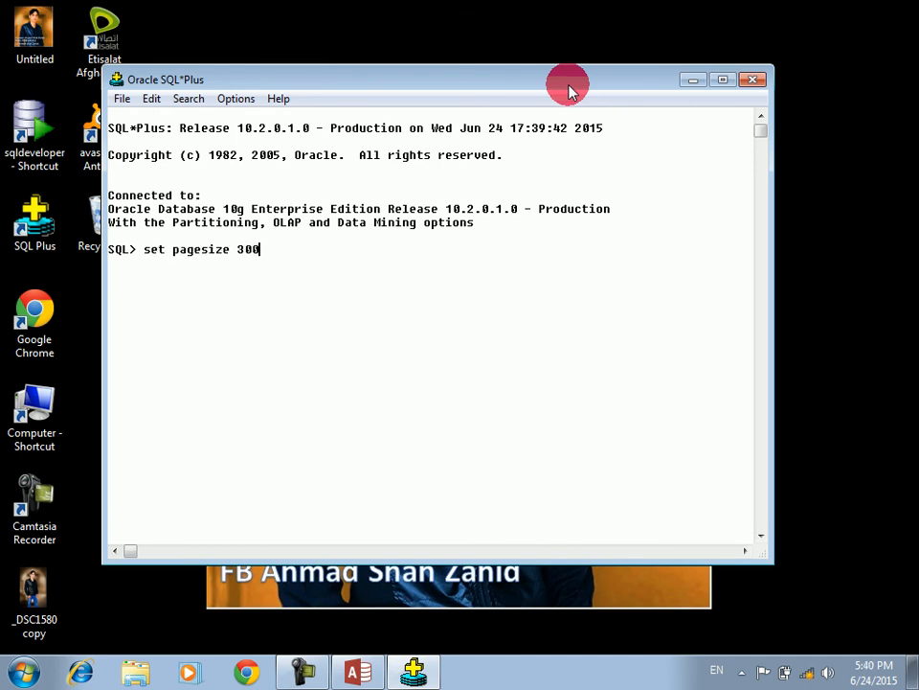
key("Return")
type("set linesie 300")
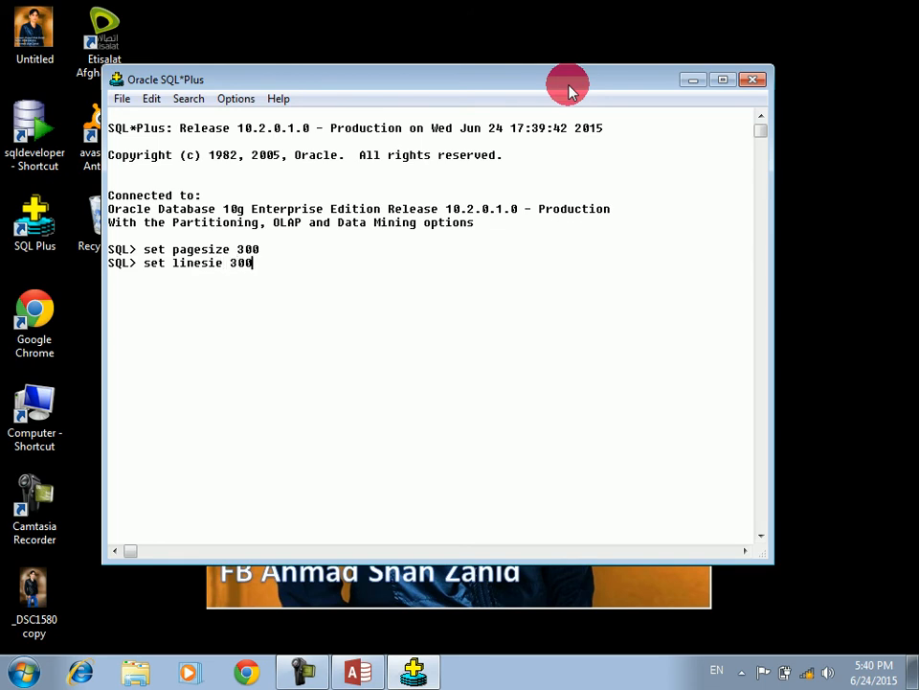
key("Return")
Query all columns and rows of the Oracle emp table with select * from emp;
type("select * from")
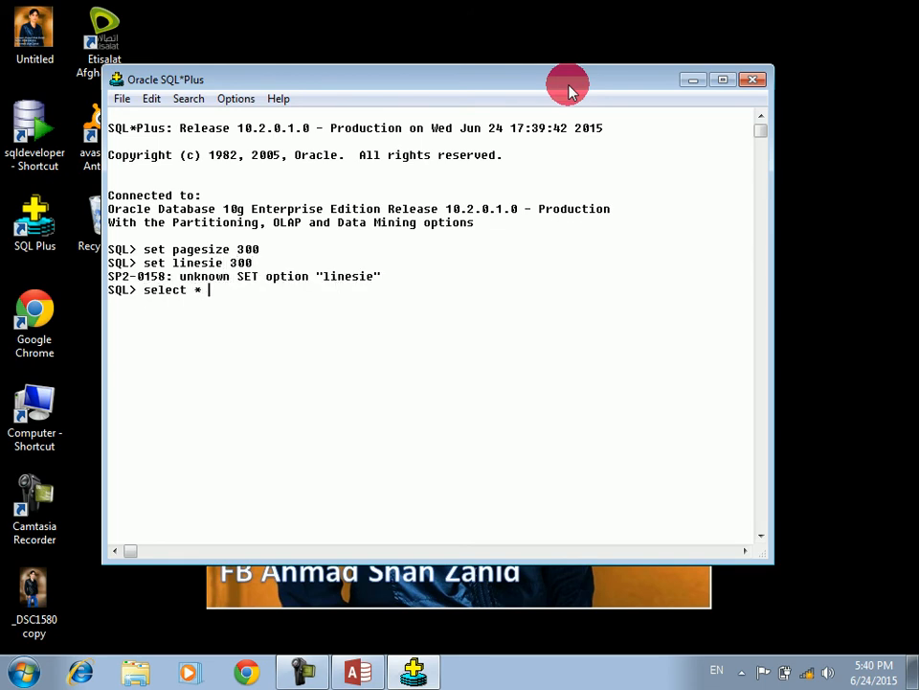
type(" emp;")
key("Return")
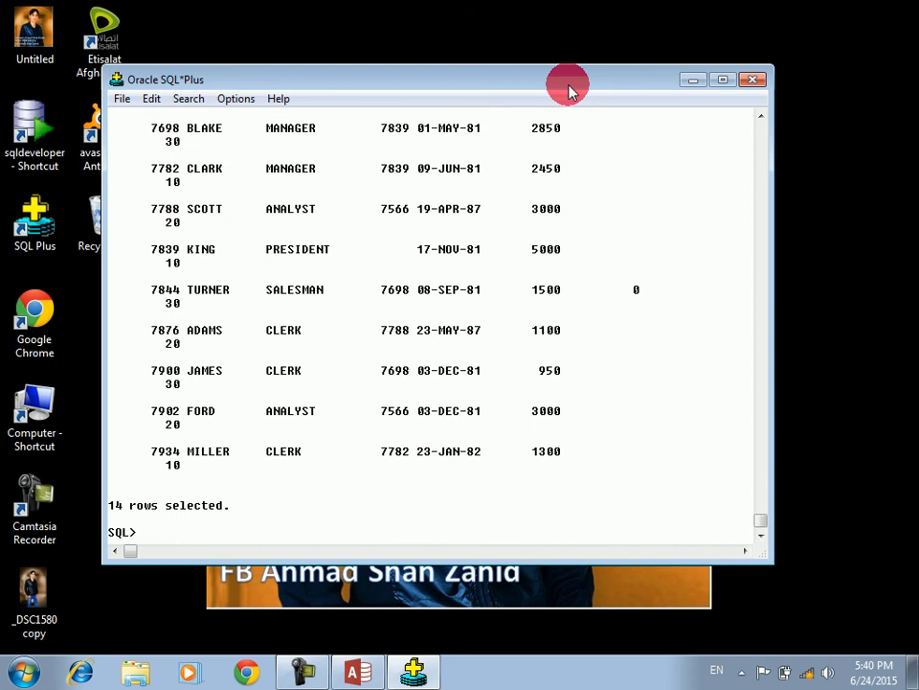
Close SQL*Plus and the two empty query designs in Access
left_click_drag(568, 91, 609, 78)
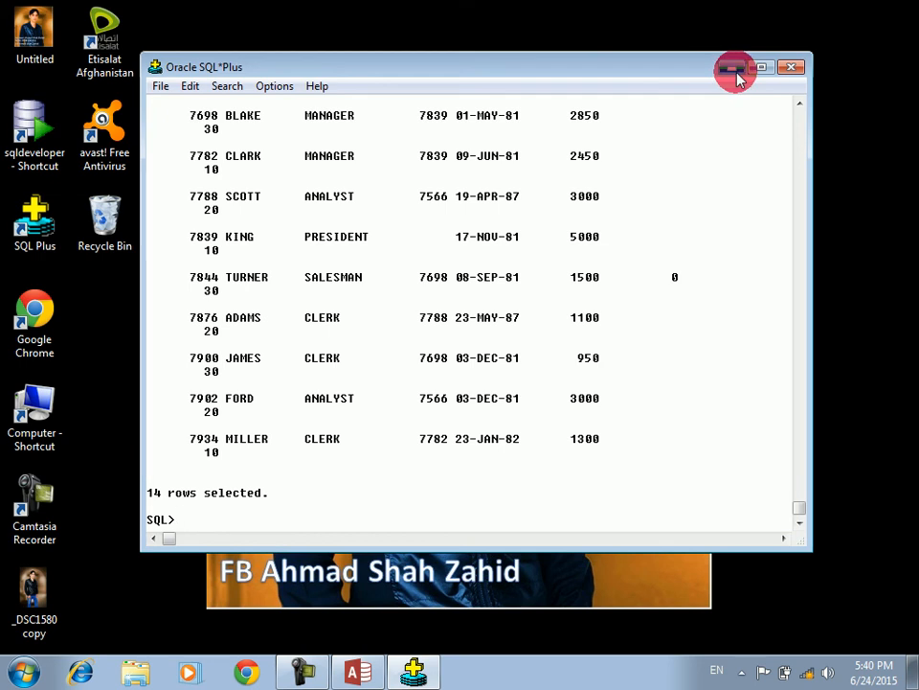
left_click(780, 76)
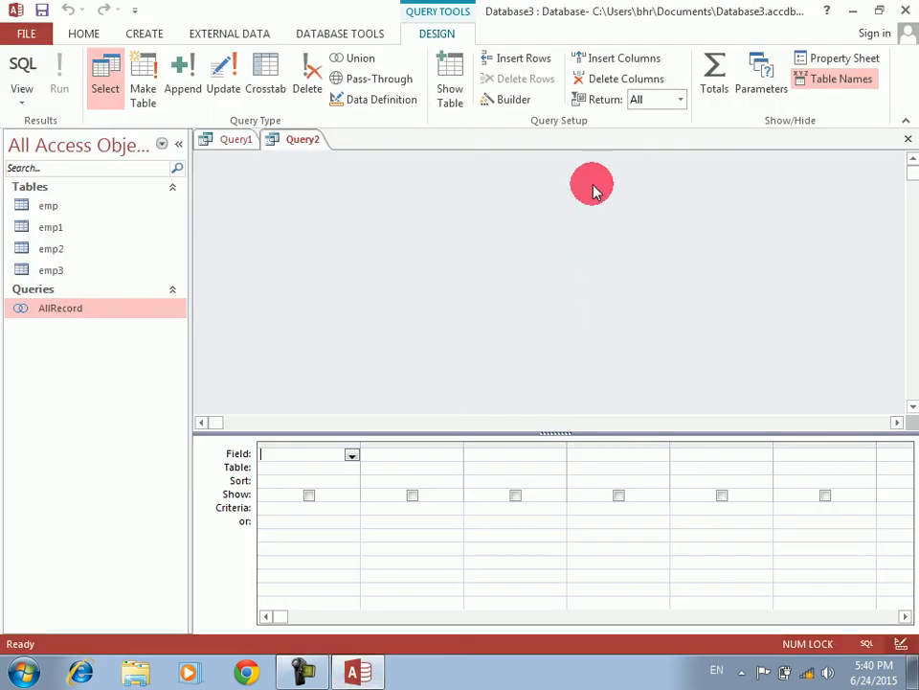
left_click(908, 139)
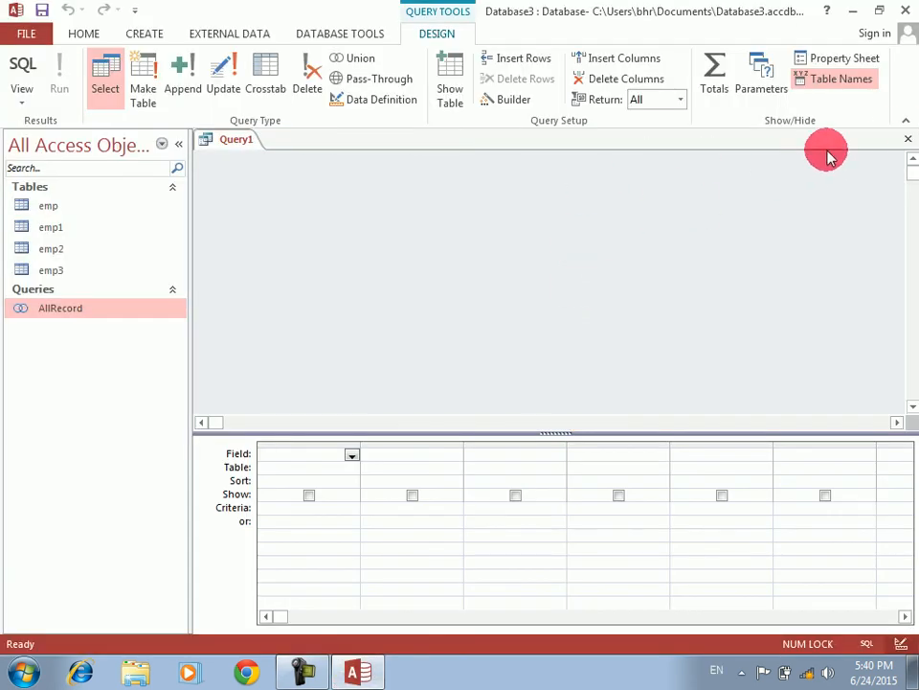
left_click(906, 139)
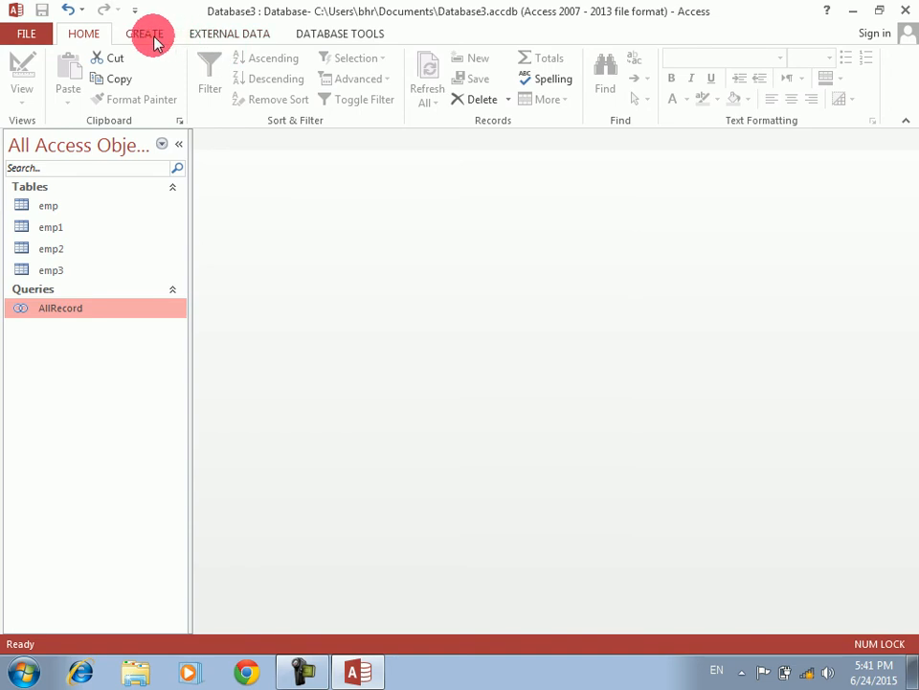
Create a new query without adding any tables and make it a Data Definition query
left_click(150, 33)
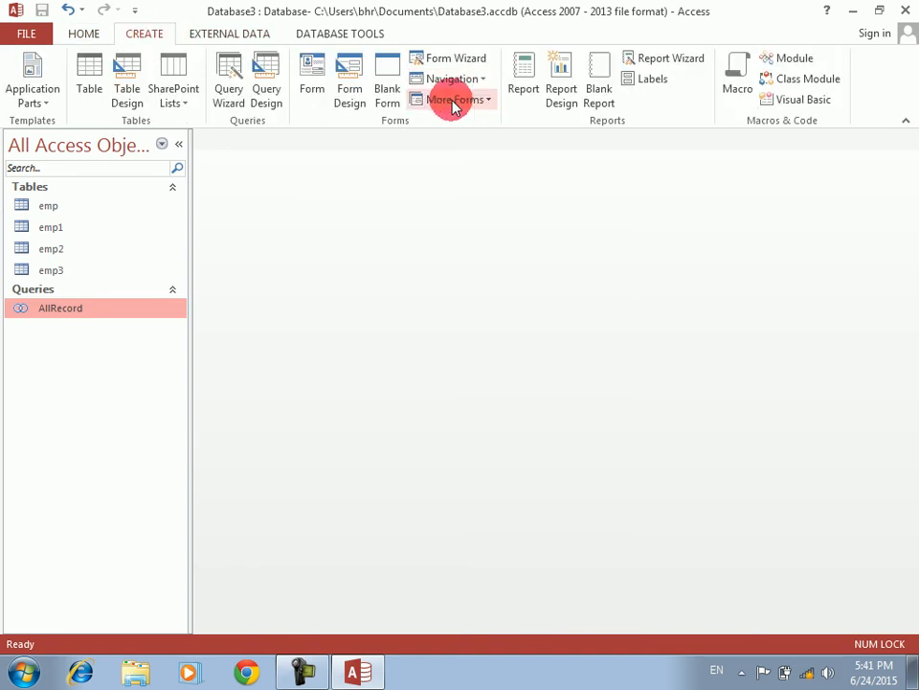
left_click(267, 67)
key("Escape")
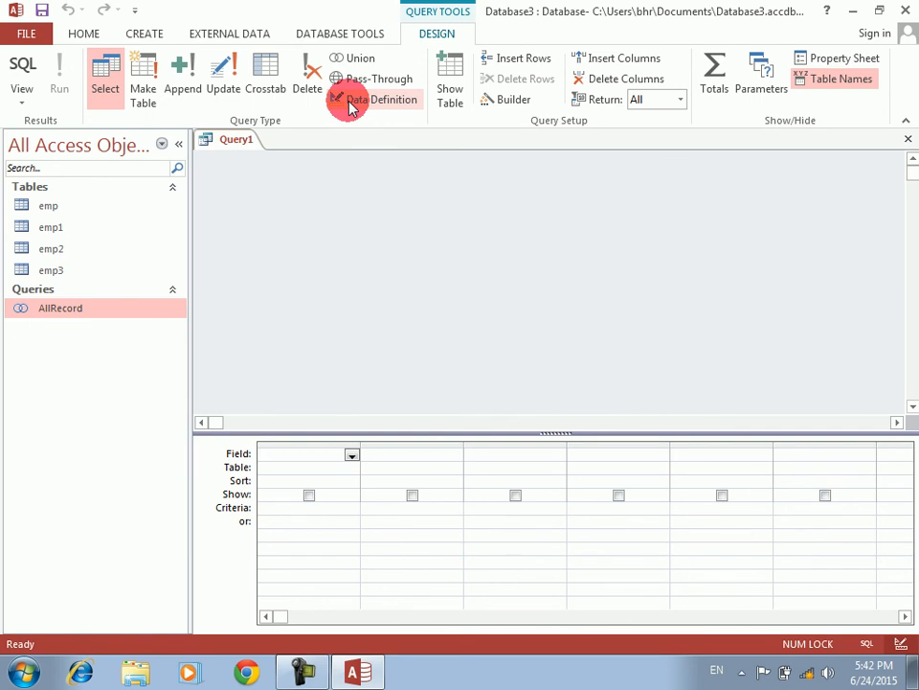
left_click(349, 105)
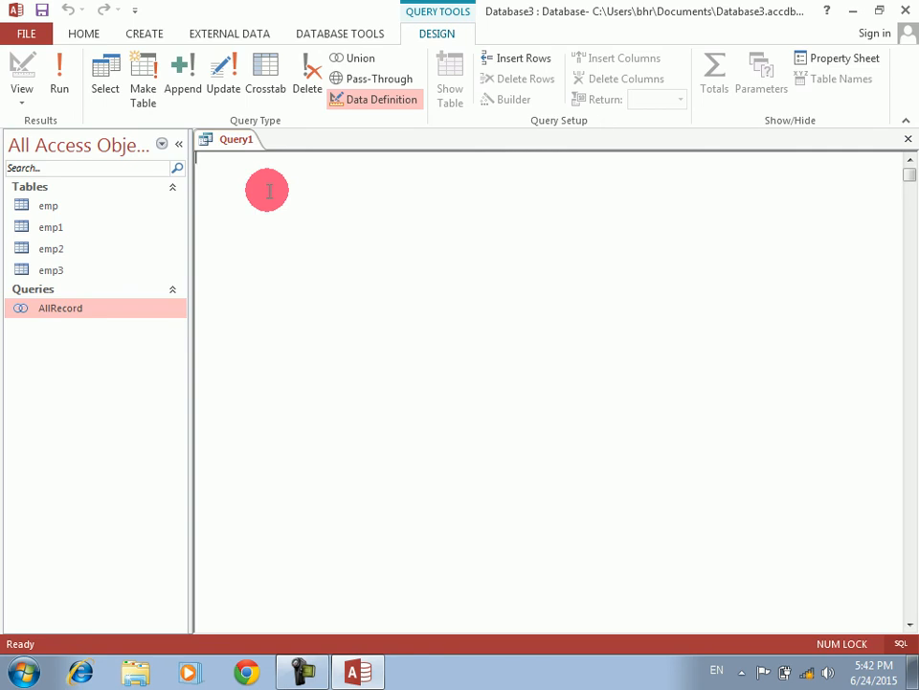
Switch to a new blank Notepad document and reposition its window over the query
left_click(21, 673)
type("notepad")
key("Return")
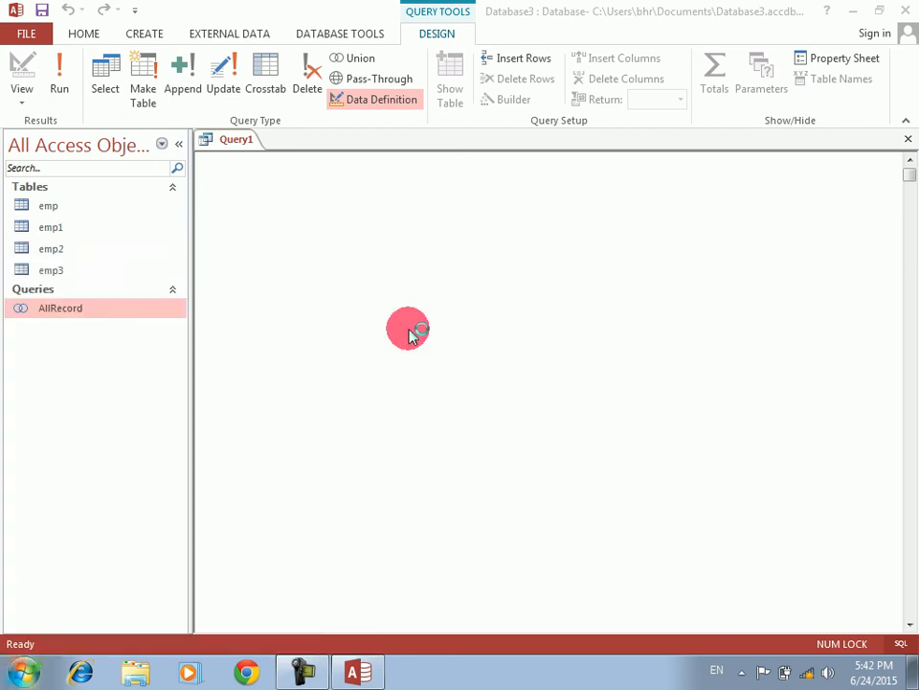
left_click_drag(437, 234, 433, 210)
Write the heading line "how to create table in sql" in the blank document
type("ho")
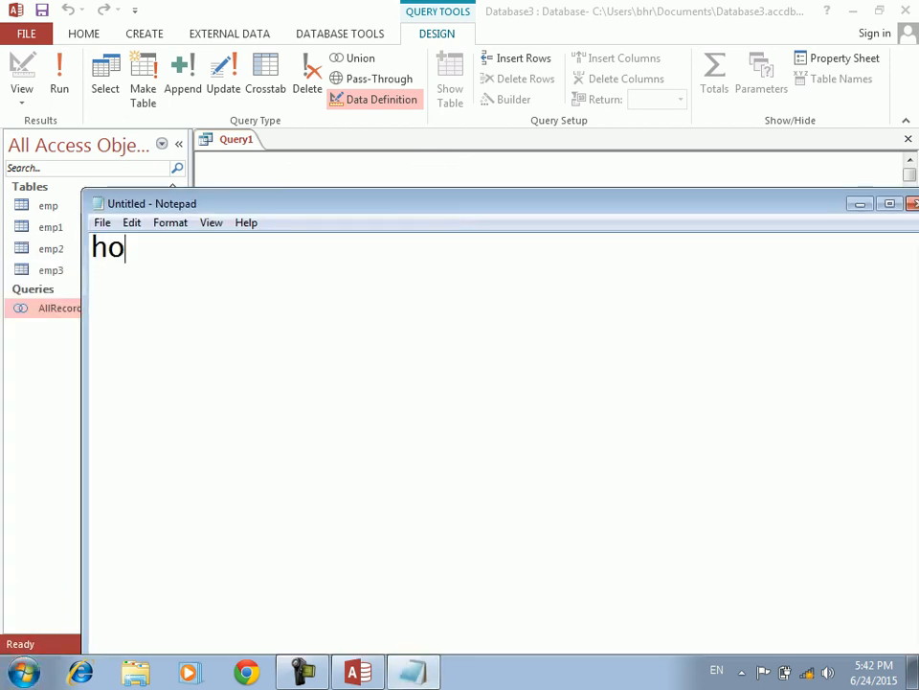
type("w to create table by")
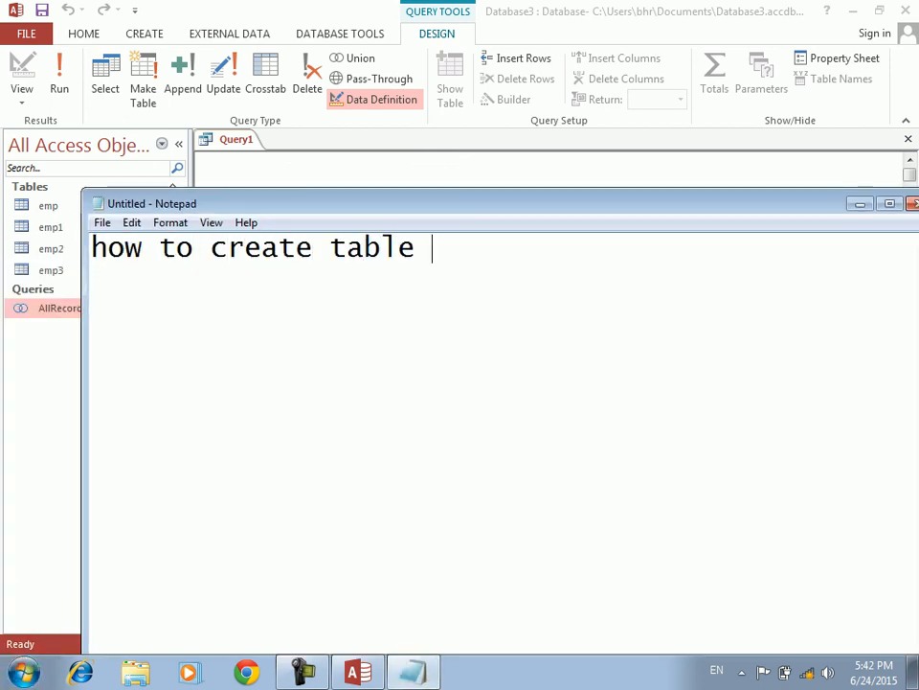
key("BackSpace")
key("BackSpace")
key("BackSpace")
type("in sql")
key("Return")
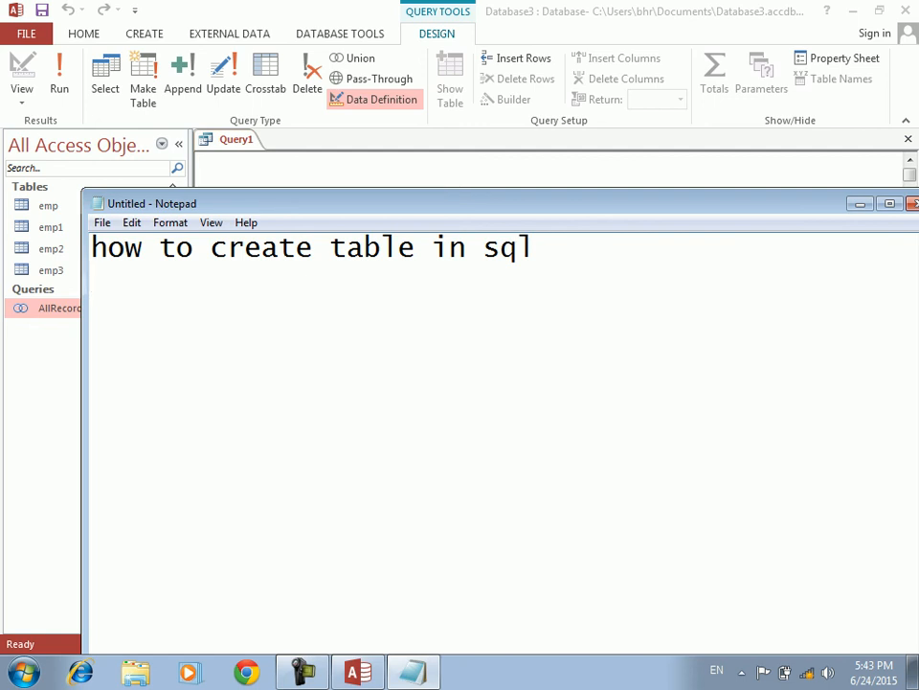
Add the label "syntax" below the heading, then a blank line and the clause "create table tablename"
type("syntax")
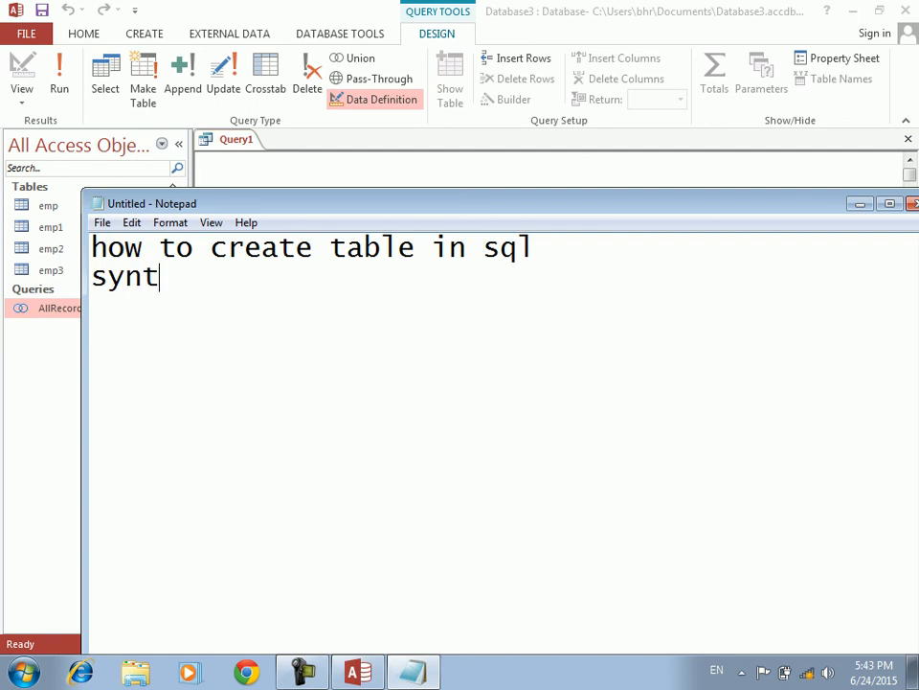
key("Return")
key("Return")
type("c")
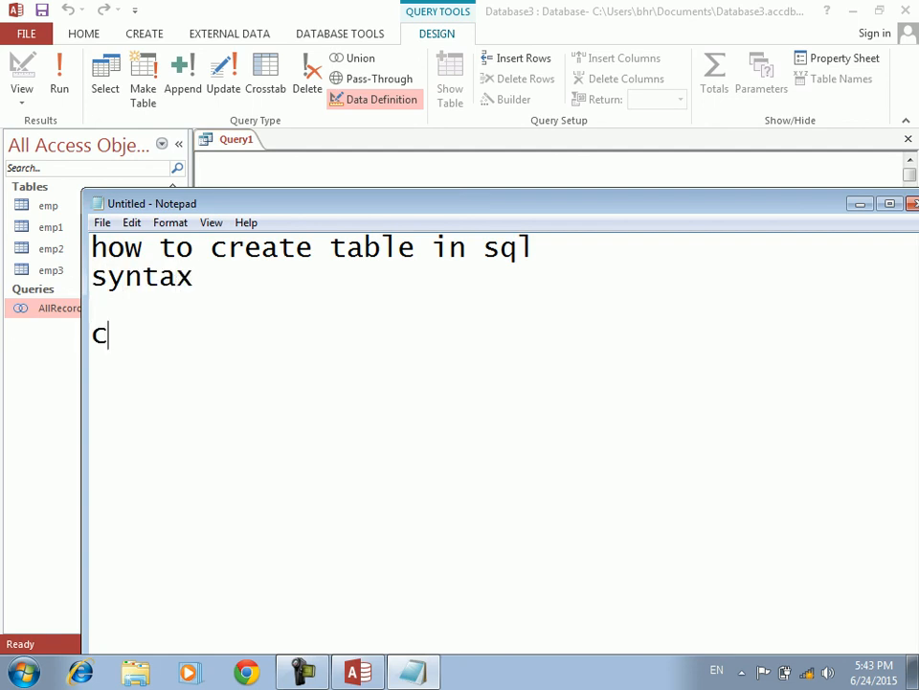
type("reate ")
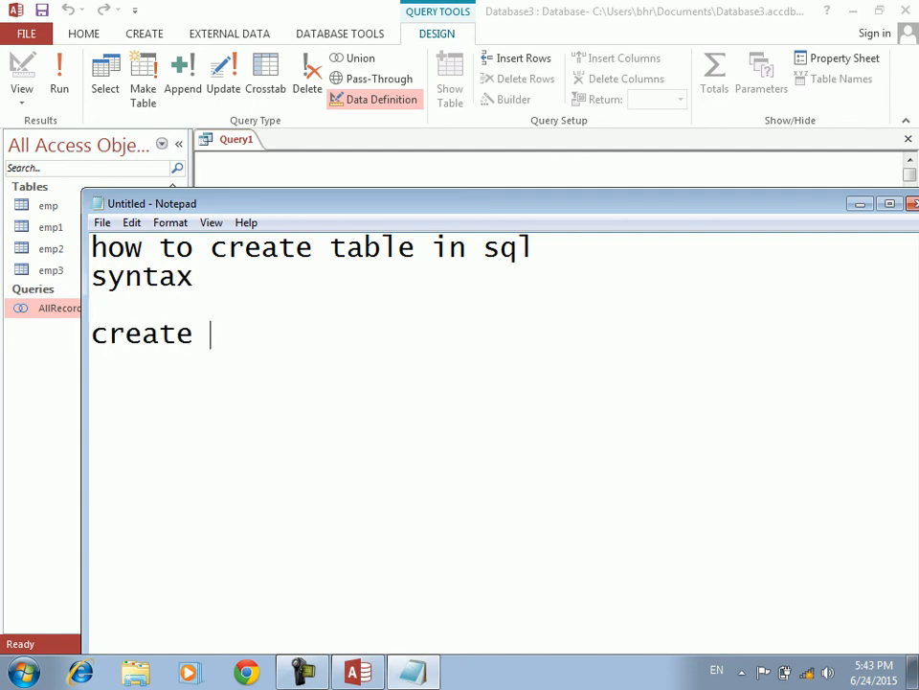
type("table ")
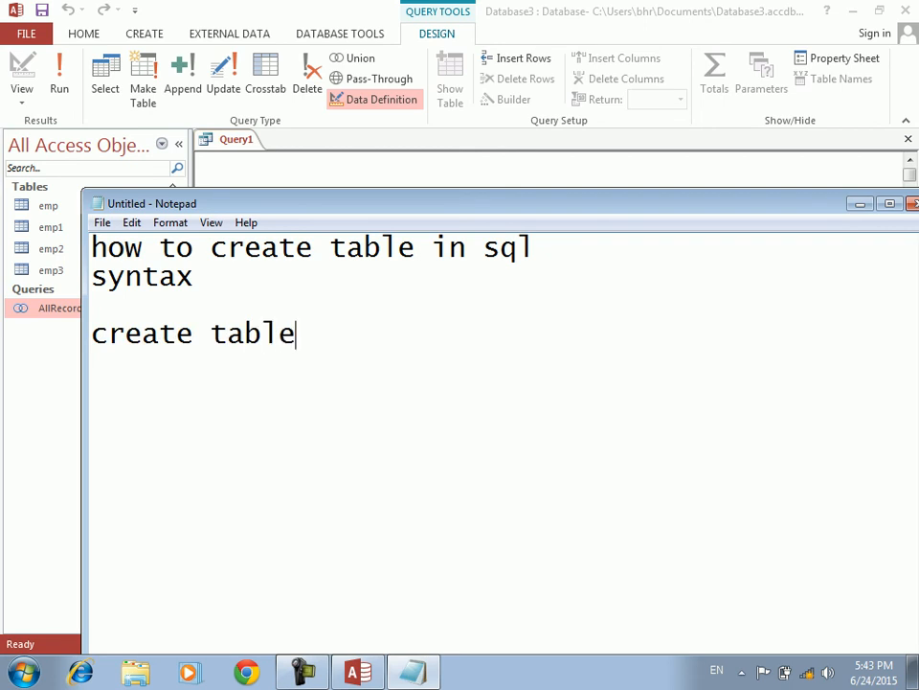
type("tablename")
key("Return")
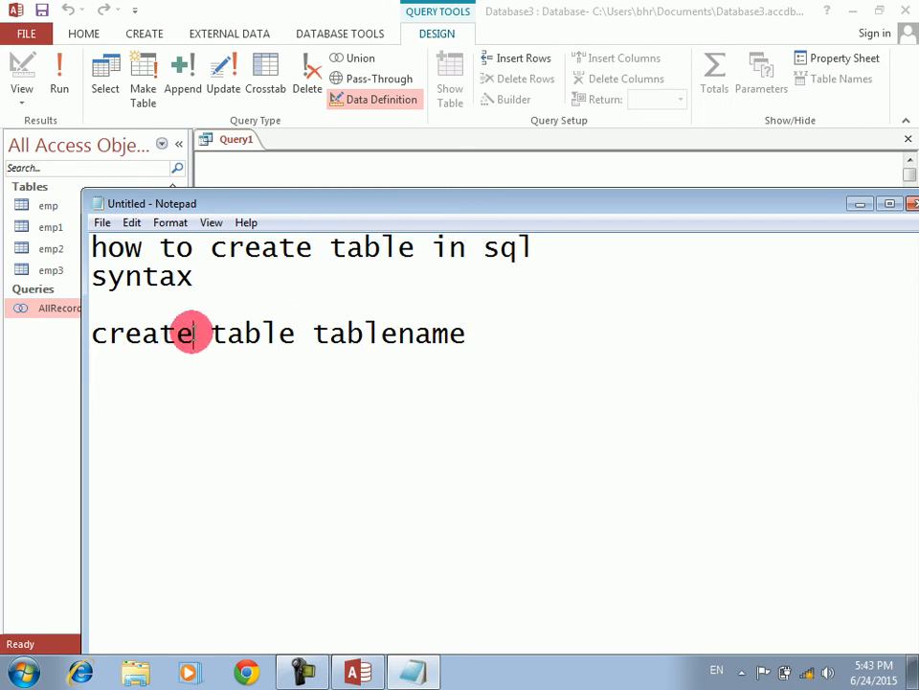
left_click_drag(209, 331, 431, 326)
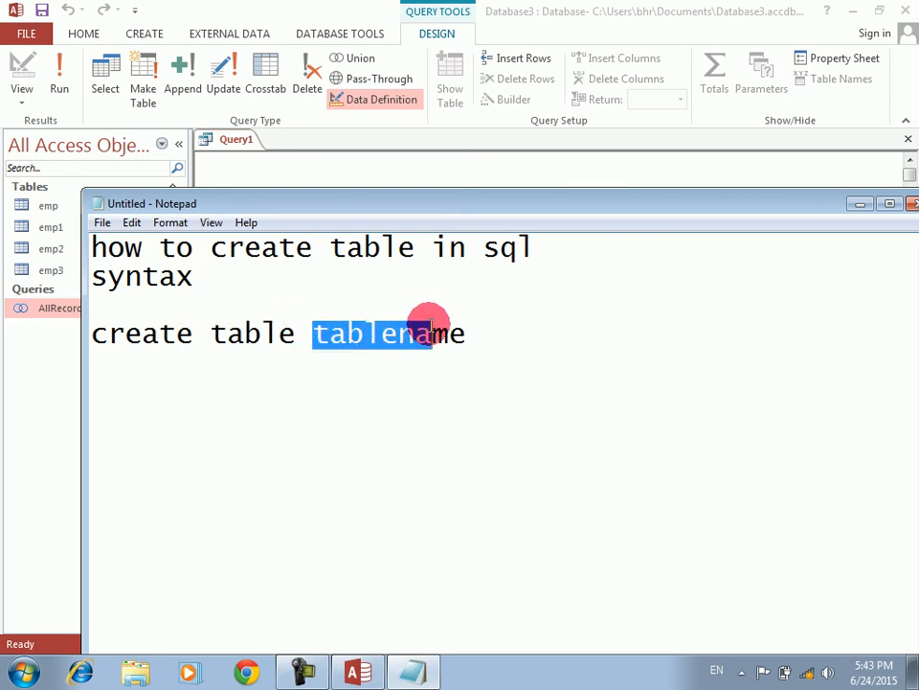
left_click(474, 332)
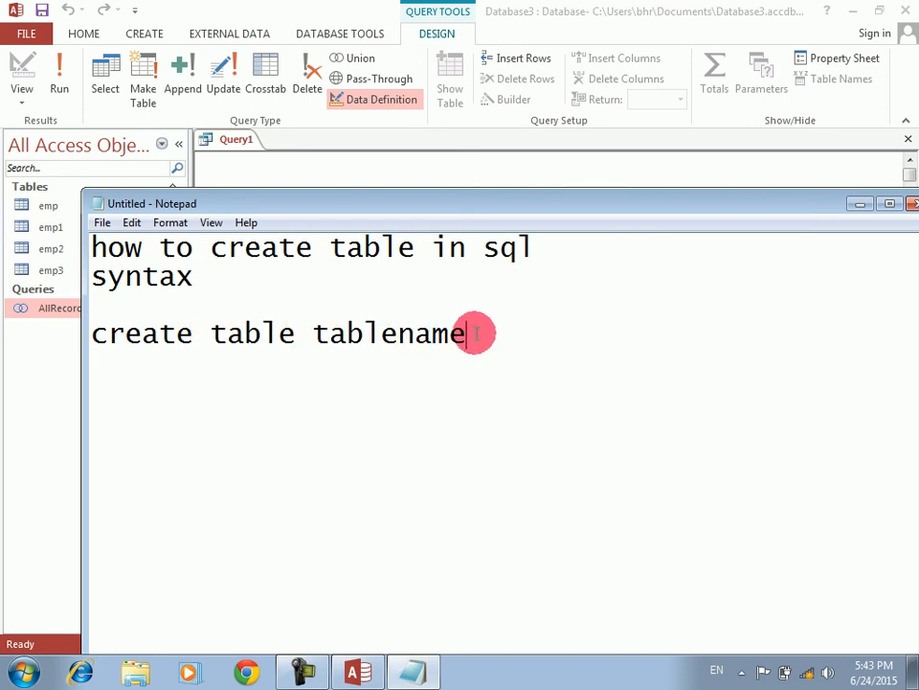
Open the column list directly after tablename with "(colname datatype,"
type("(")
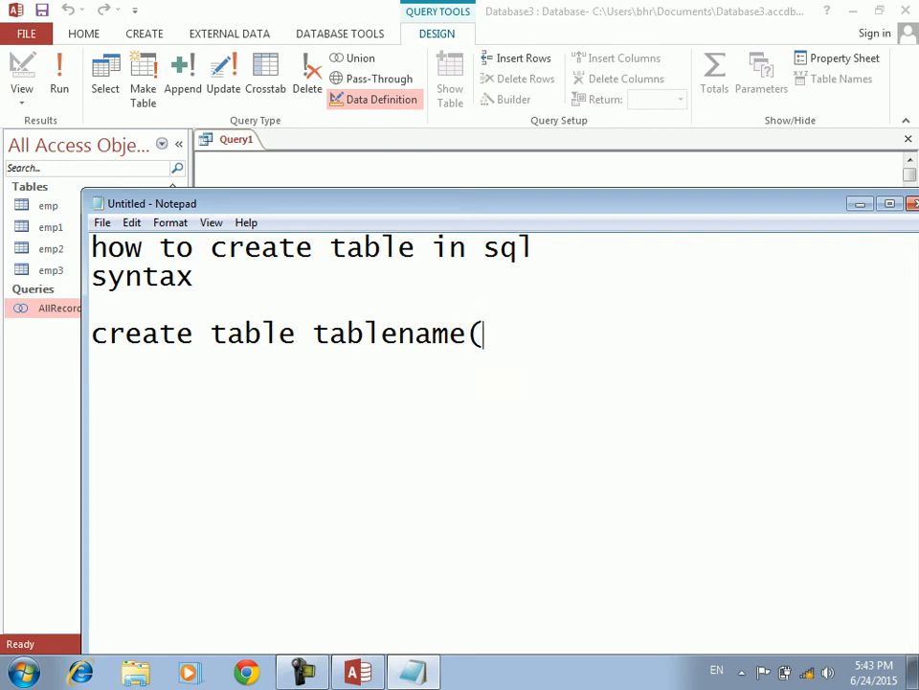
type("colnam")
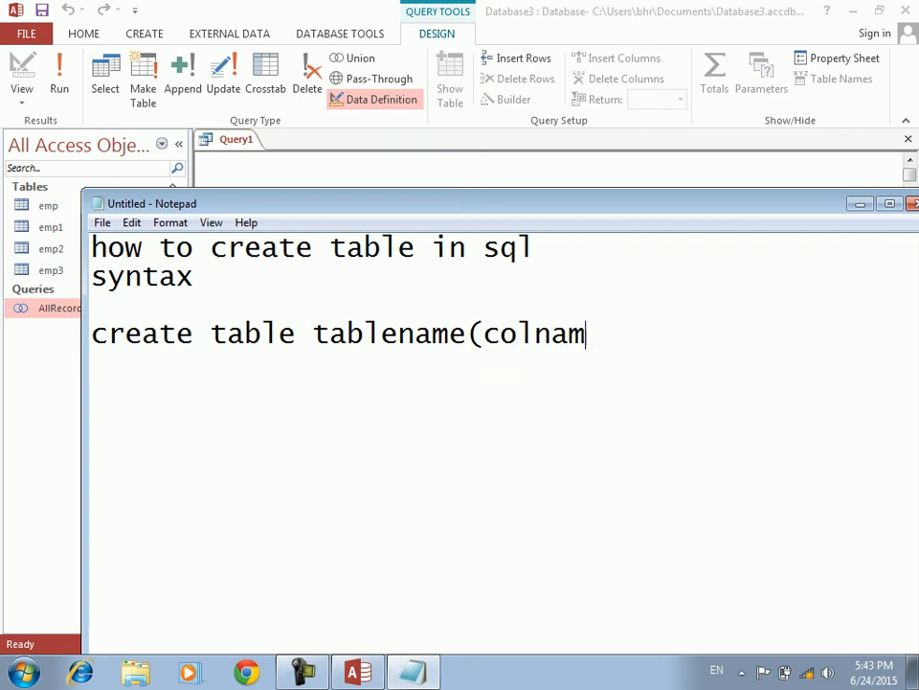
type("e datatypep,")
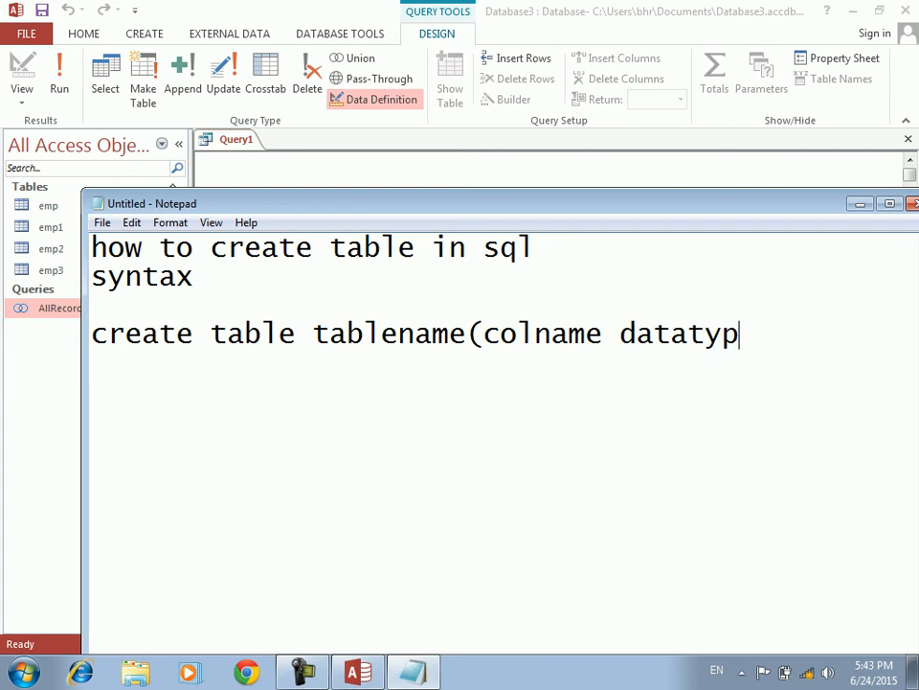
key("BackSpace")
key("BackSpace")
type(",")
Complete the syntax on a new line with col2, col3 and col4, each followed by datatype, and end it with ");"
key("Return")
type("cl")
key("BackSpace")
type("ol")
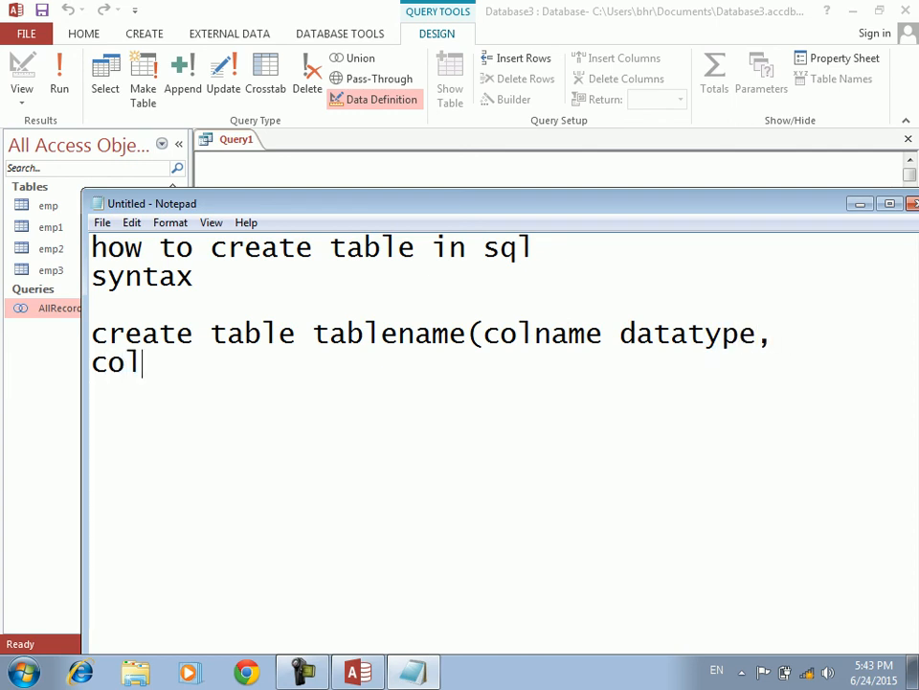
type("2 datat")
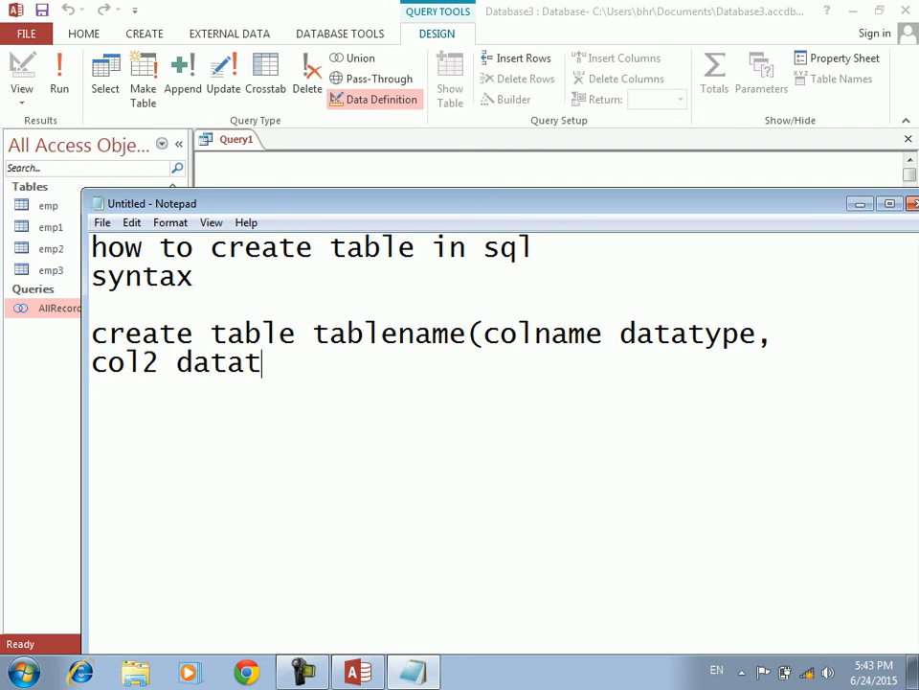
type("ype, col")
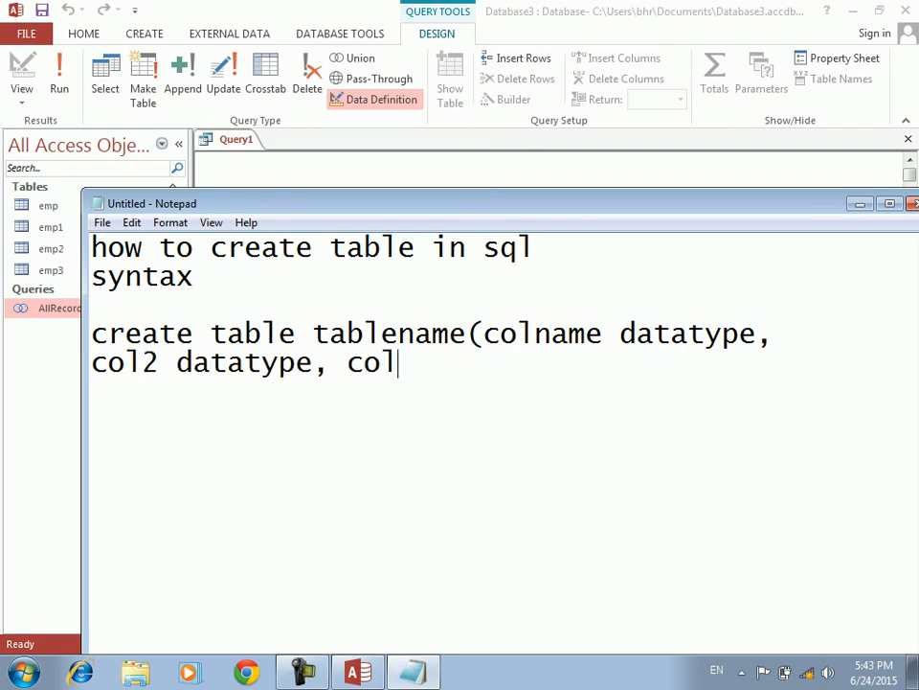
type("3 datatype,")
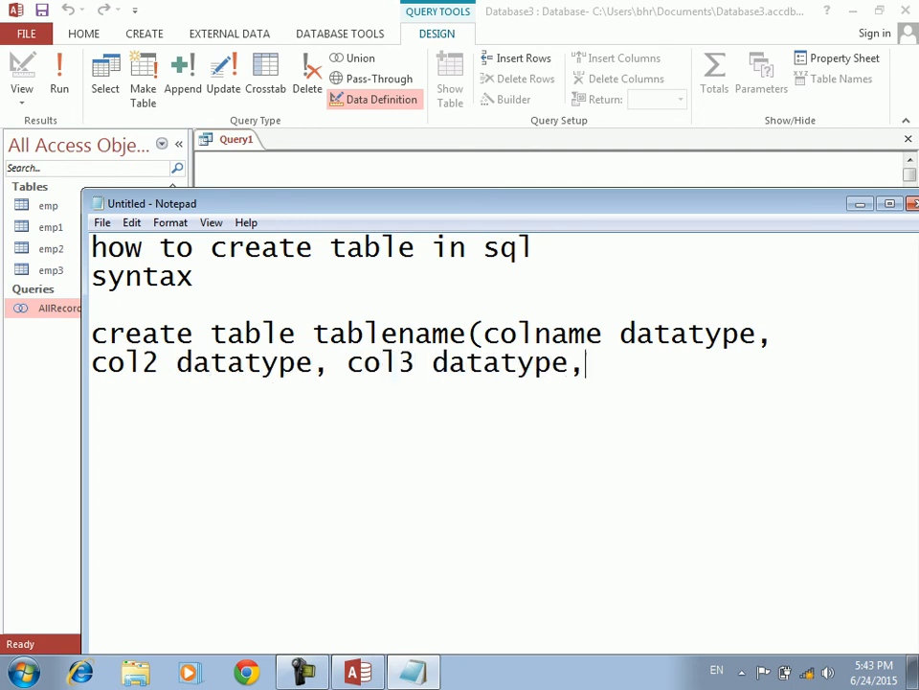
type("col4 dt")
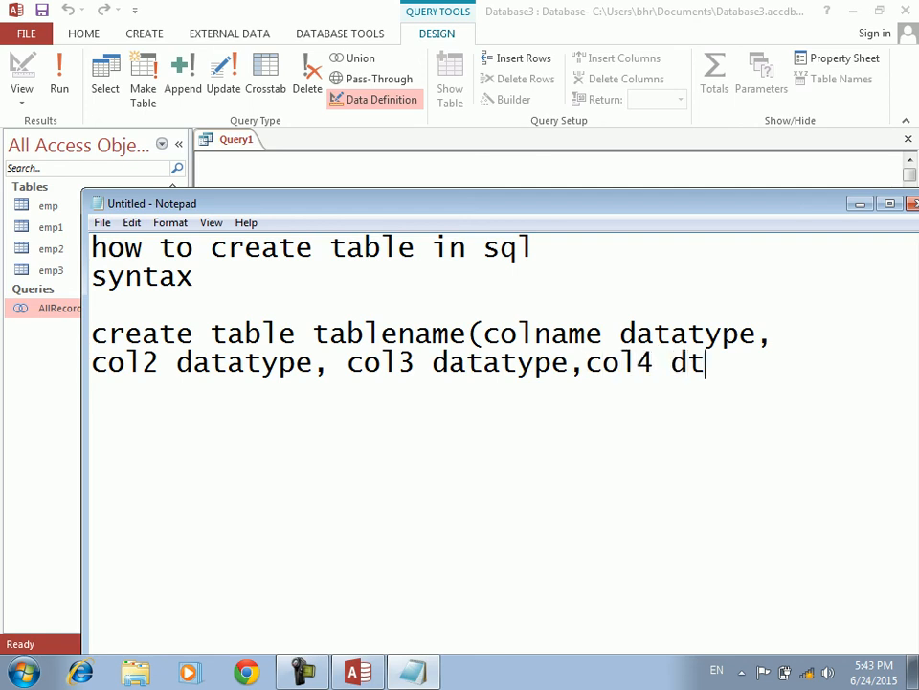
key("BackSpace")
type("atatype")
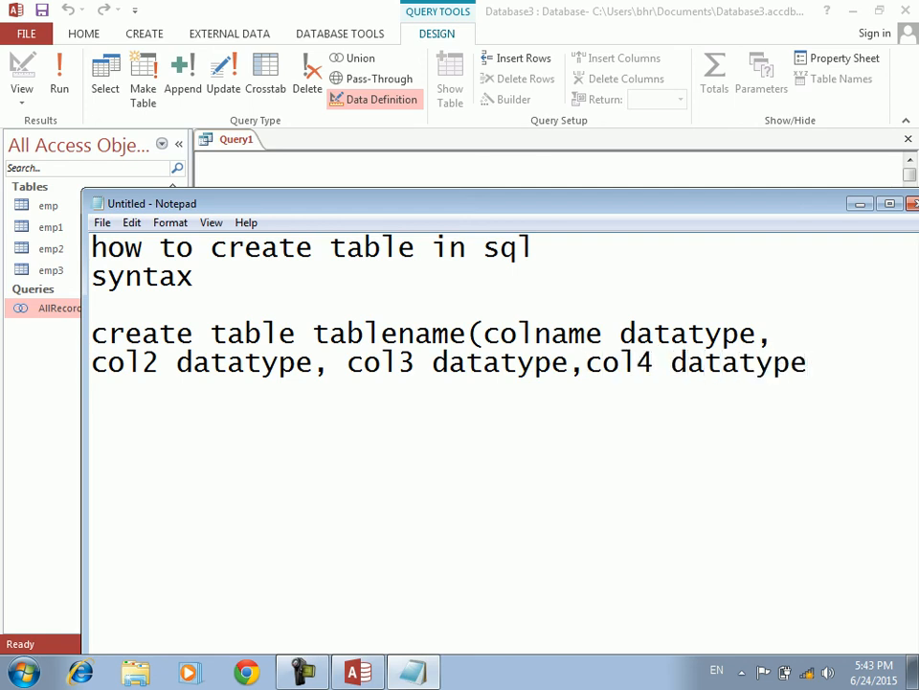
type(")'")
key("BackSpace")
type(";")
Replace all the syntax notes with the opening line of a real statement, "create table janan"
key("ctrl+a")
key("BackSpace")
type("createa")
key("BackSpace")
type("table ")
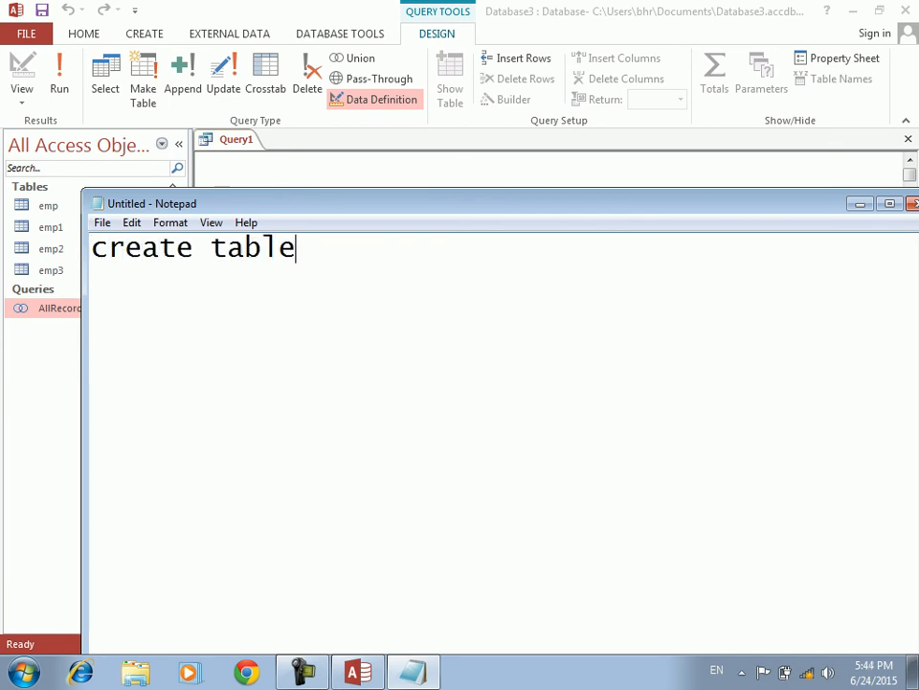
type("janan")
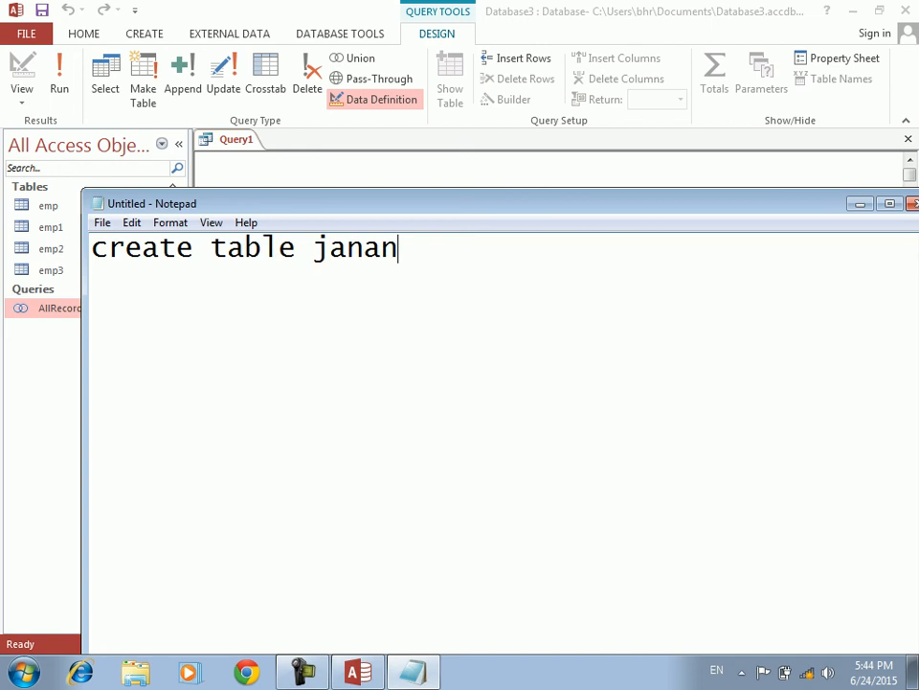
key("Return")
Add the column list (rollno number,sname text,fname text,program text,fee number); to the create table statement
type("(rollno numb")
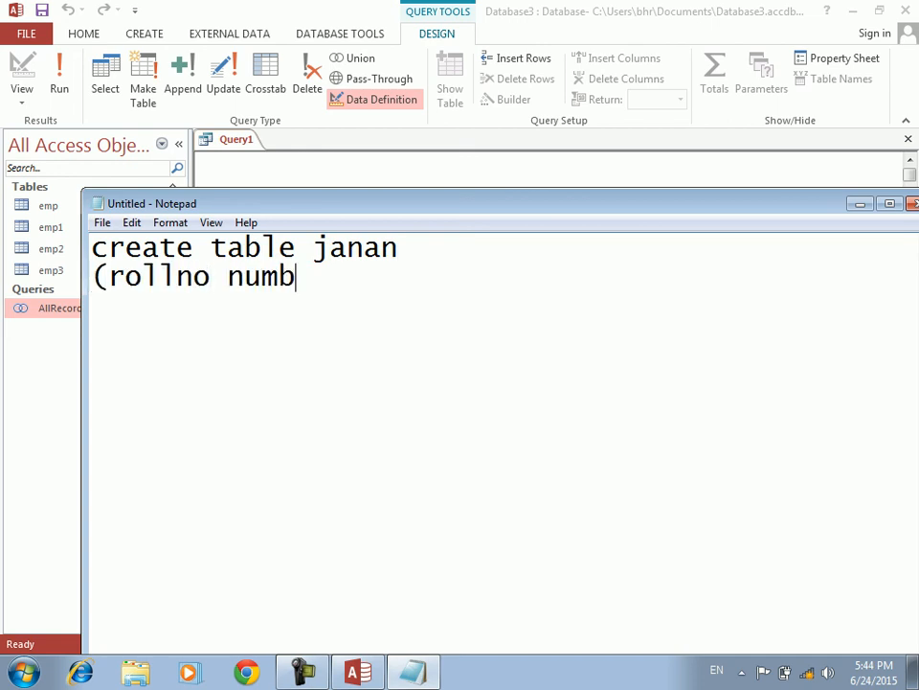
type("er,snam")
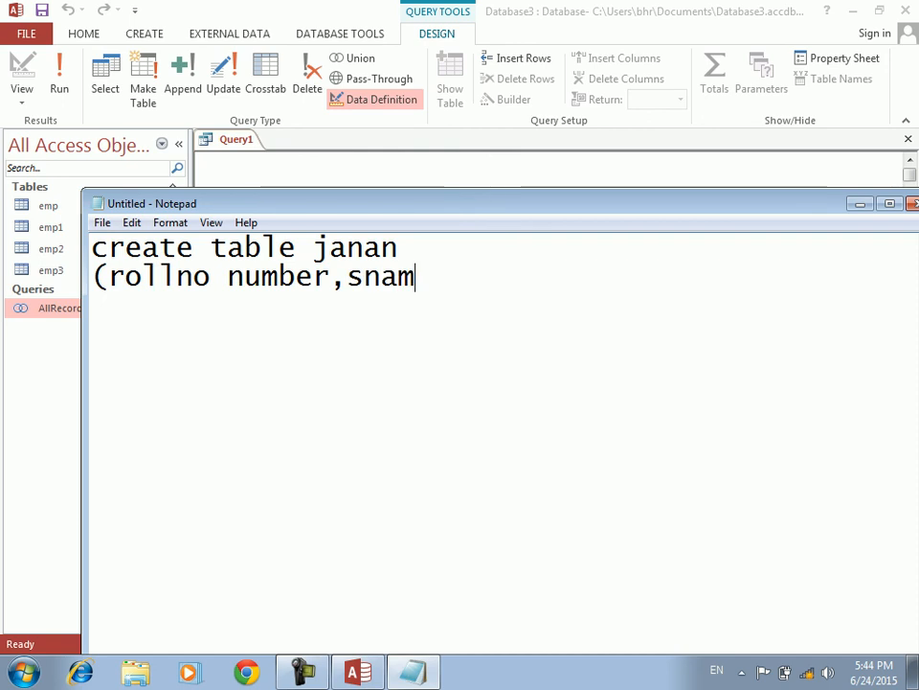
type("e text")
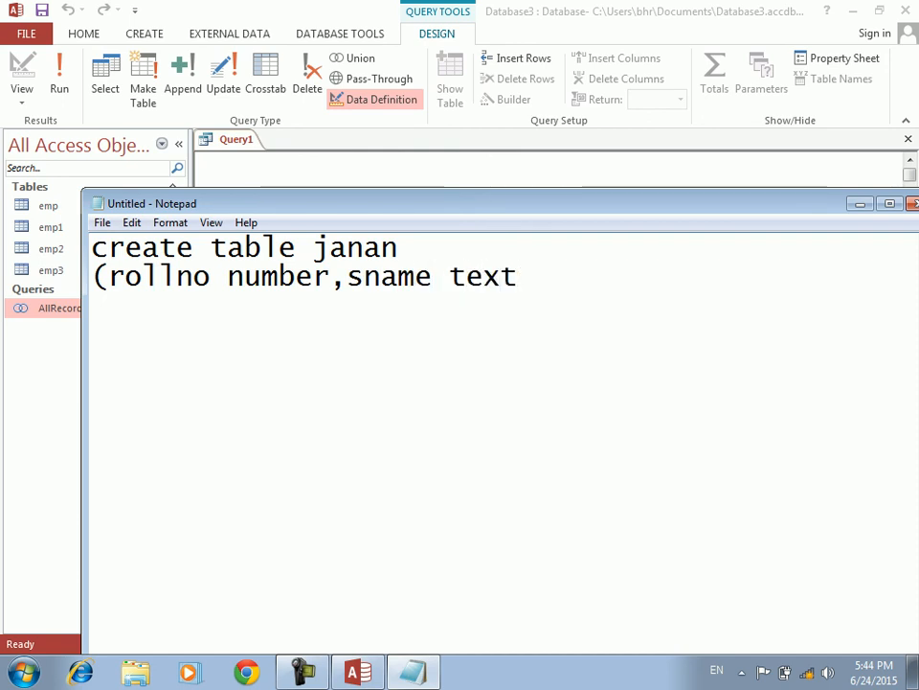
type(",fname text,p")
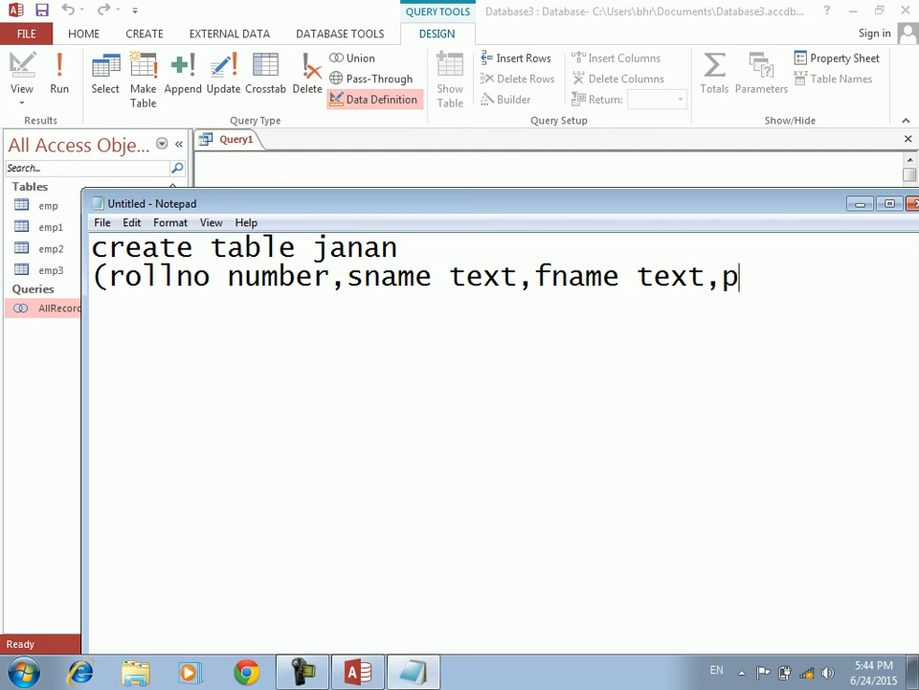
type("rogram")
key("Return")
type("text,fee number")
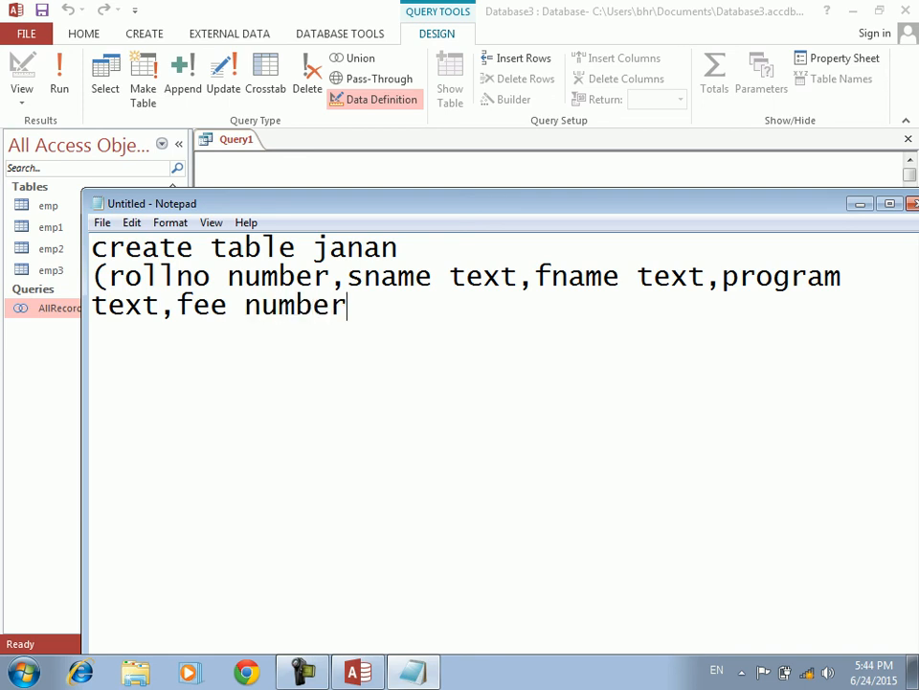
type(");")
Copy the whole create table statement into the Access data definition query and run it
key("ctrl+a")
key("ctrl+c")
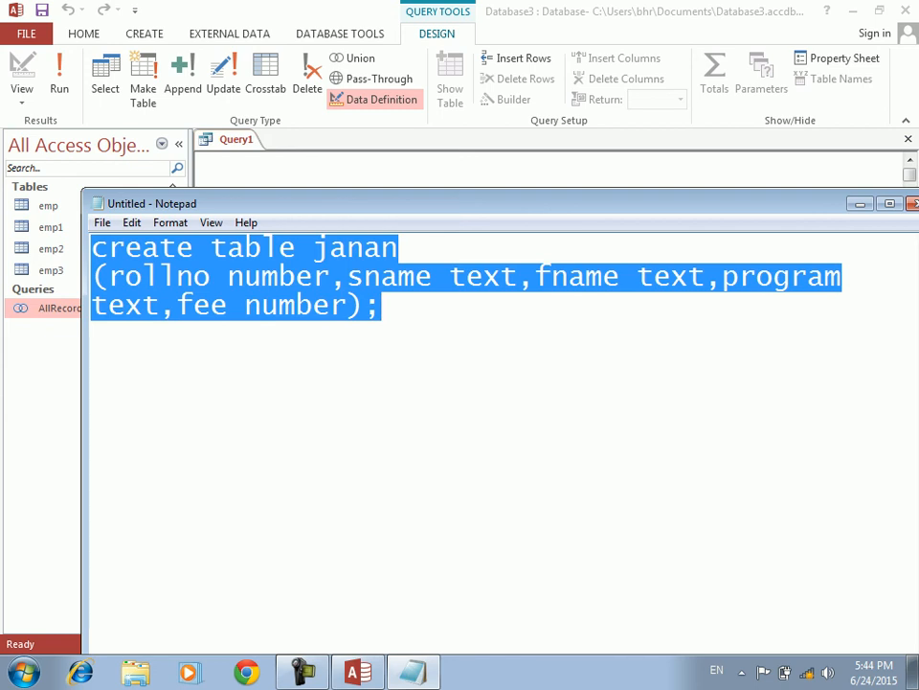
left_click(571, 166)
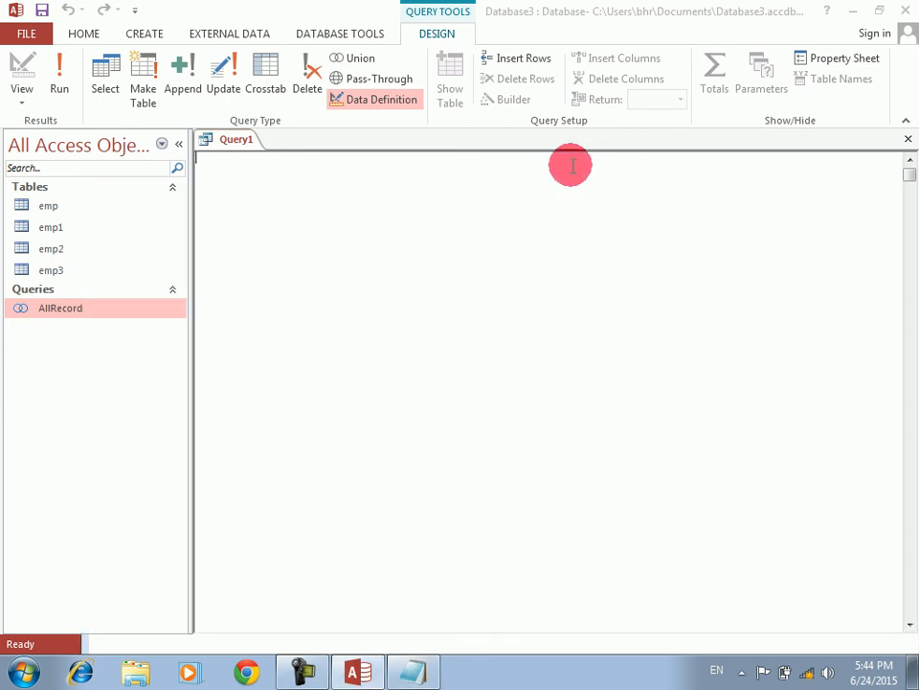
key("ctrl+v")
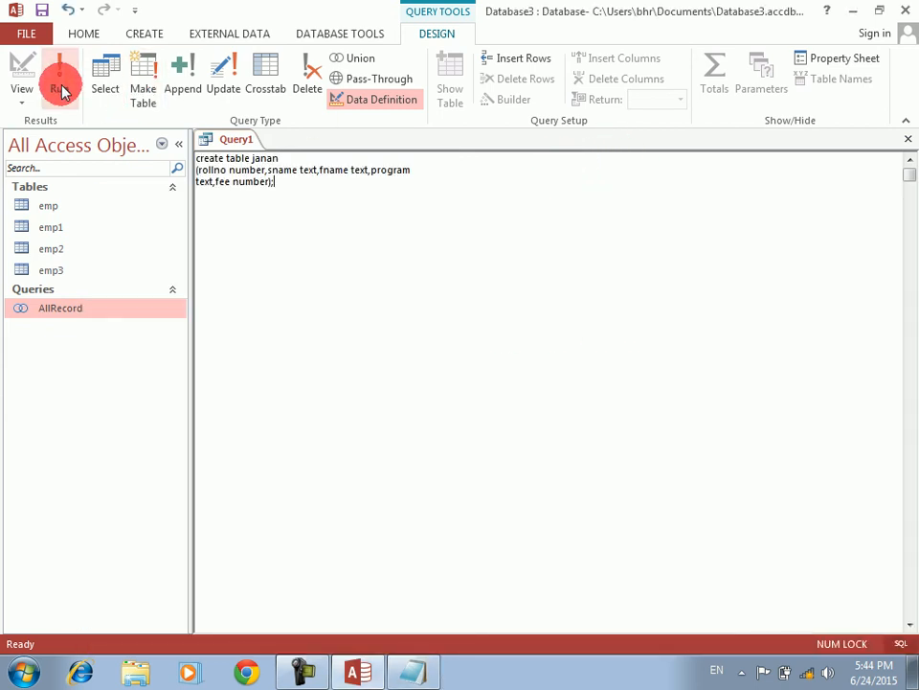
left_click(59, 88)
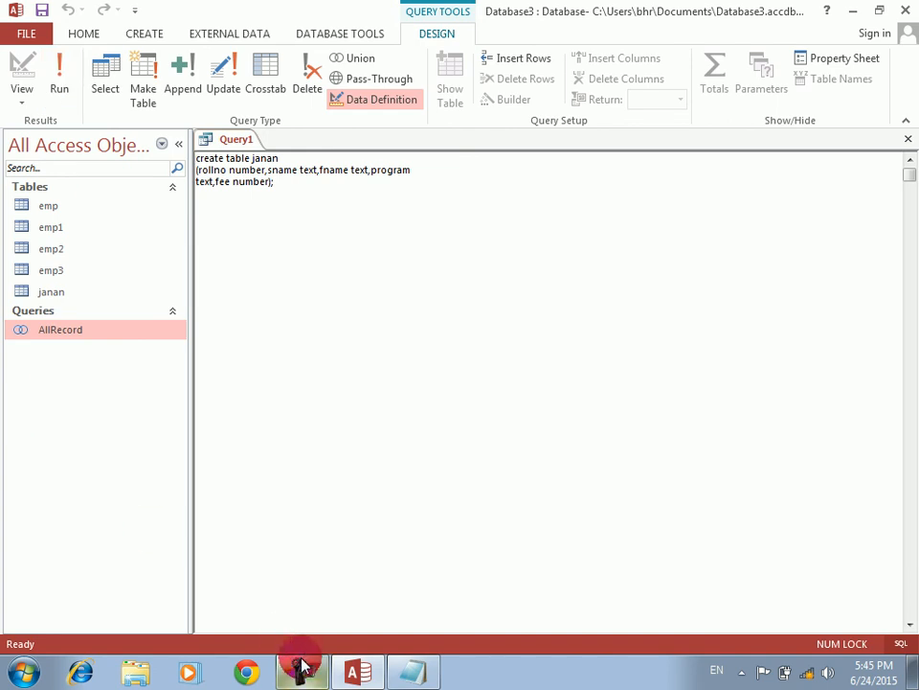
mouse_move(302, 664)
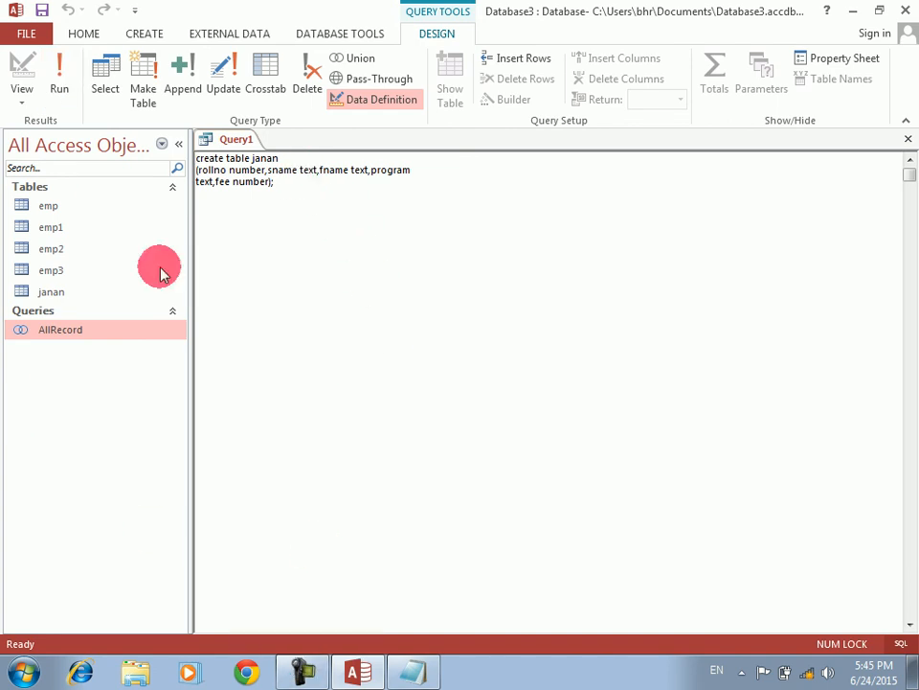
Open the new janan table in datasheet view to check its columns, and close it again
double_click(20, 292)
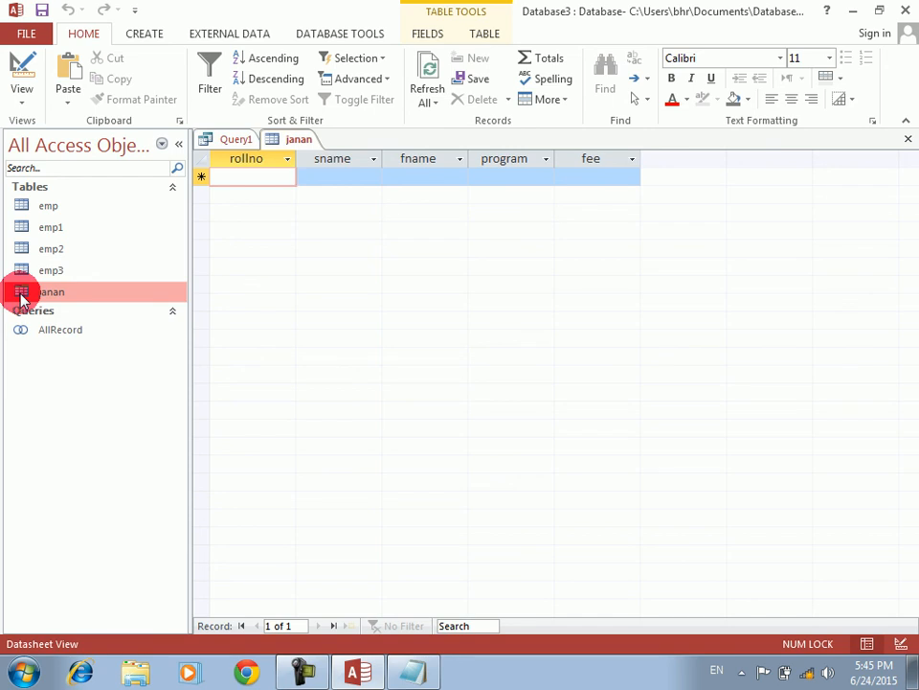
left_click(152, 32)
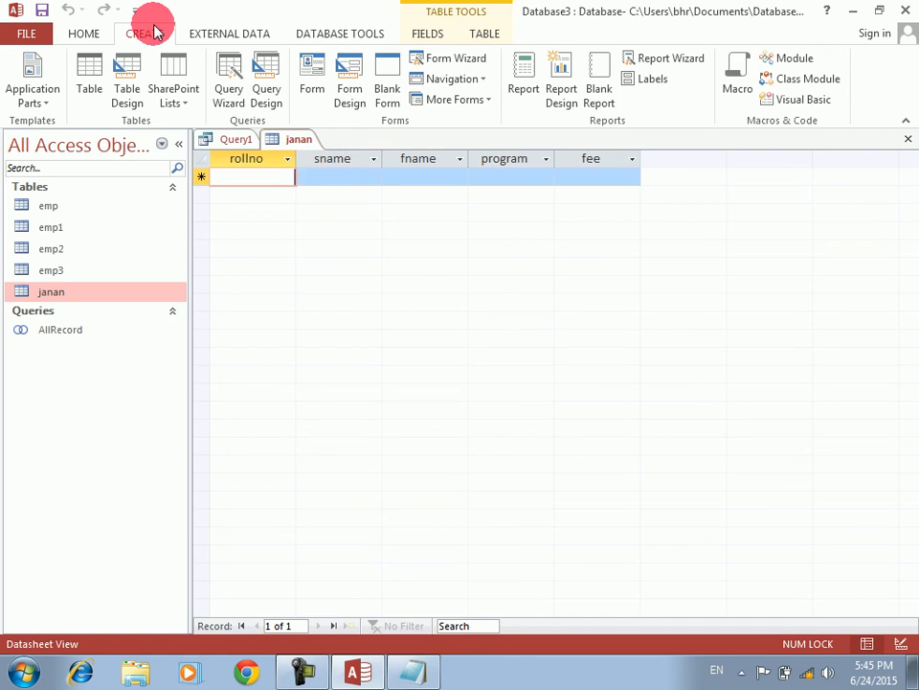
key("ctrl+w")
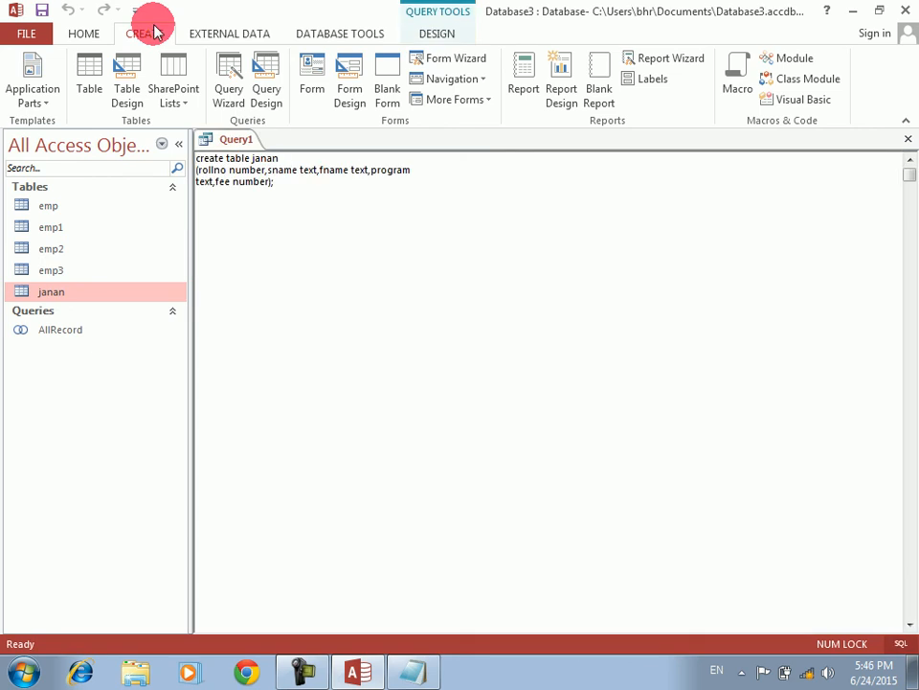
key("ctrl+w")
key("Escape")
Switch to Notepad and replace the create table statement with the heading "how to add column to a table"
left_click(406, 669)
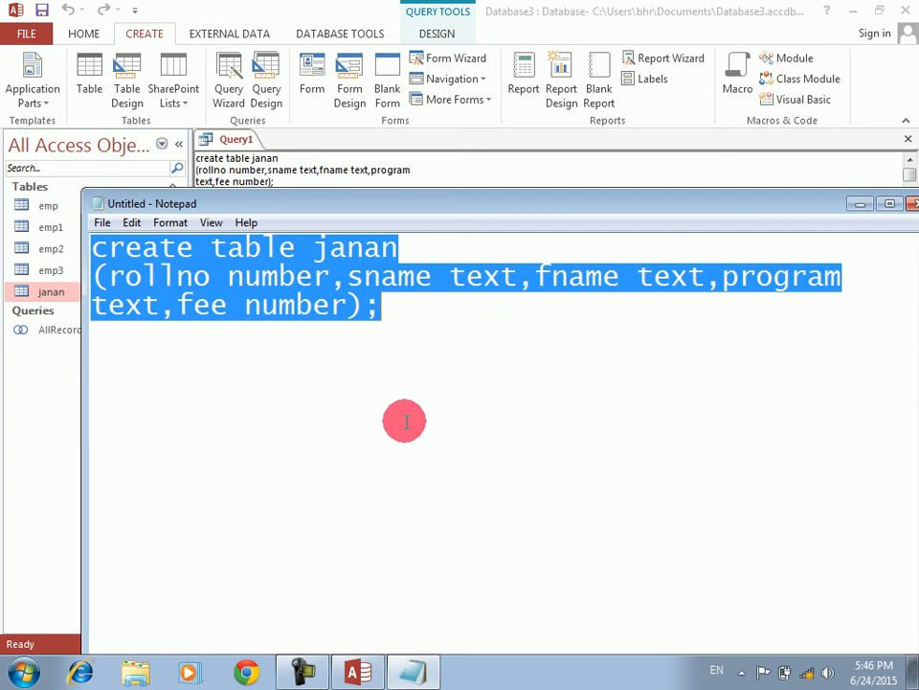
key("Delete")
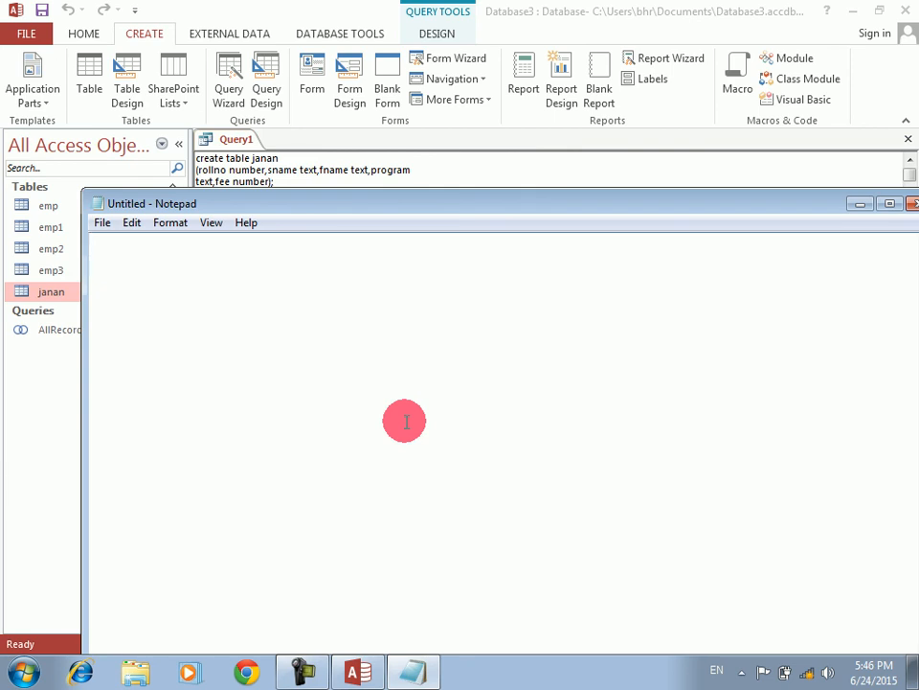
type("how")
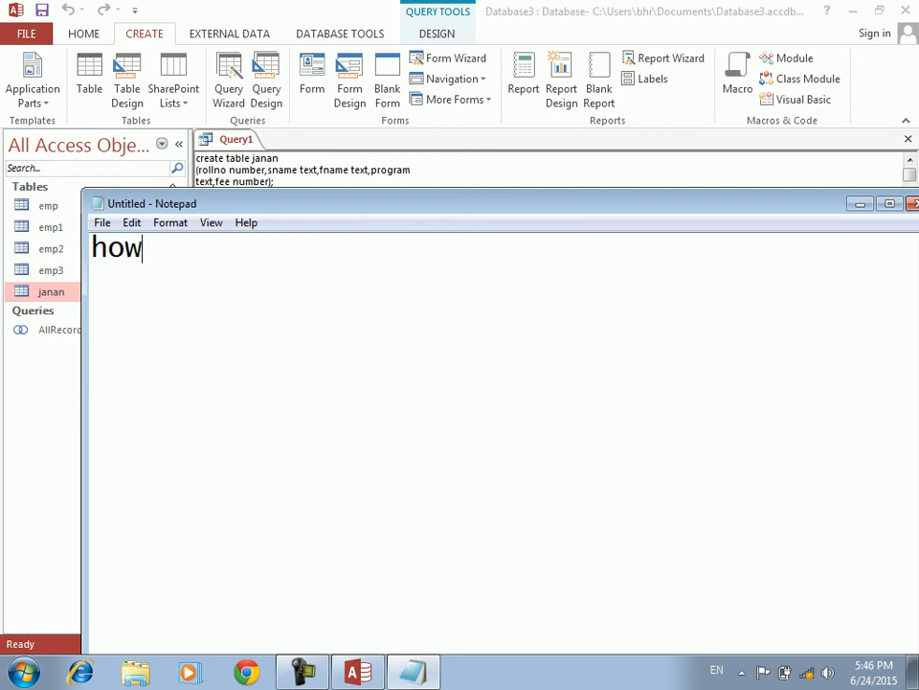
type(" to add column to a table")
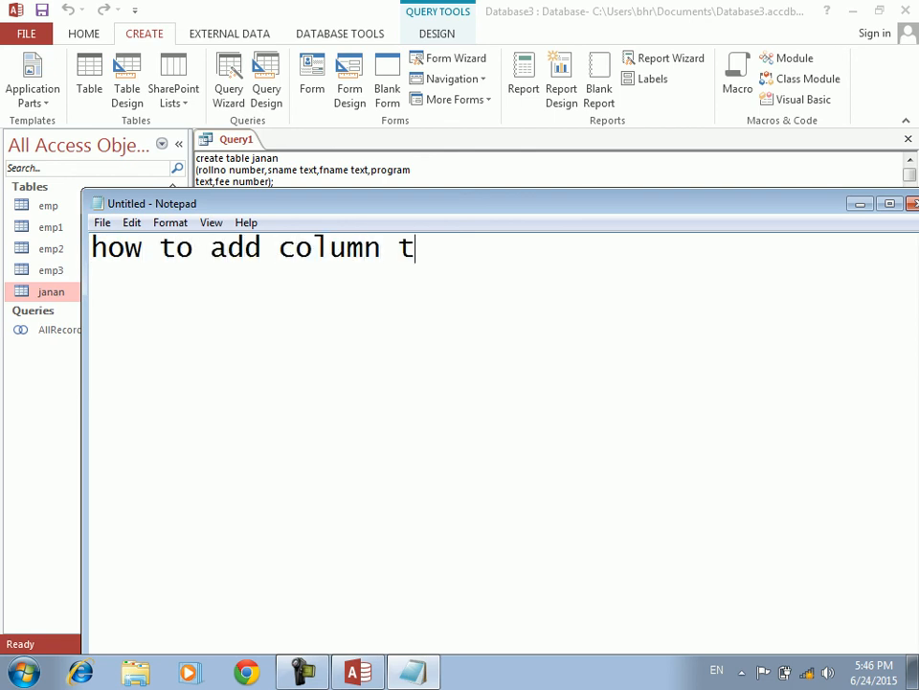
key("Return")
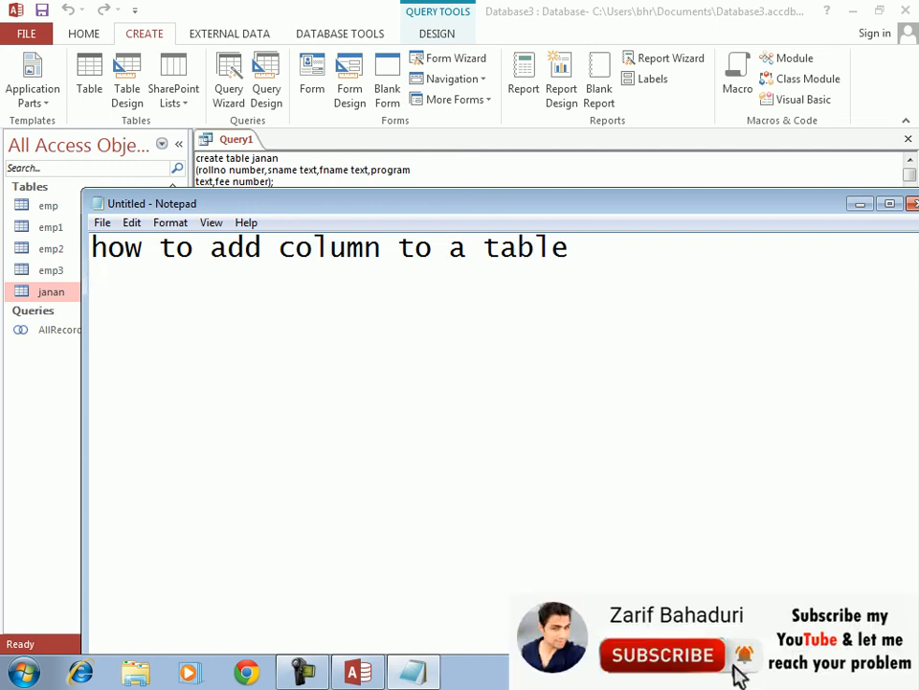
Replace the heading in the note with the statement "alter table janan add(balance number)"
key("ctrl+a")
key("BackSpace")
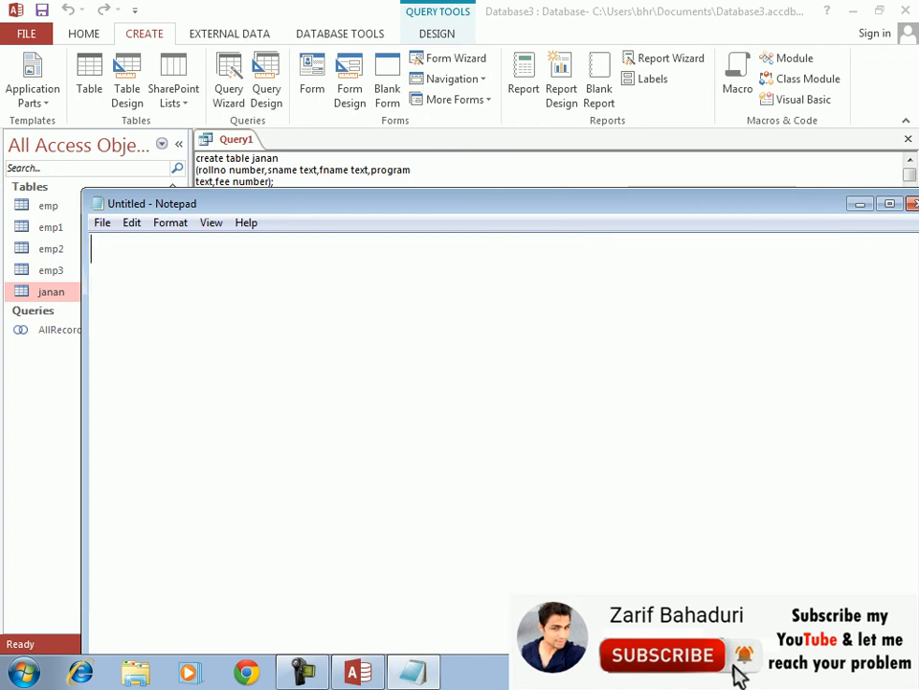
type("alter table ")
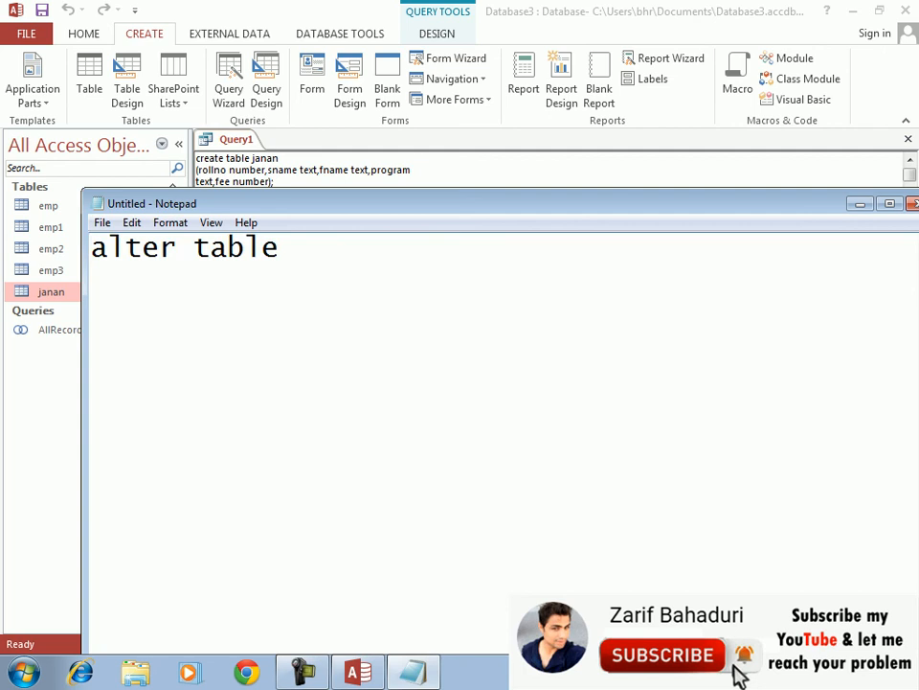
type("janan add")
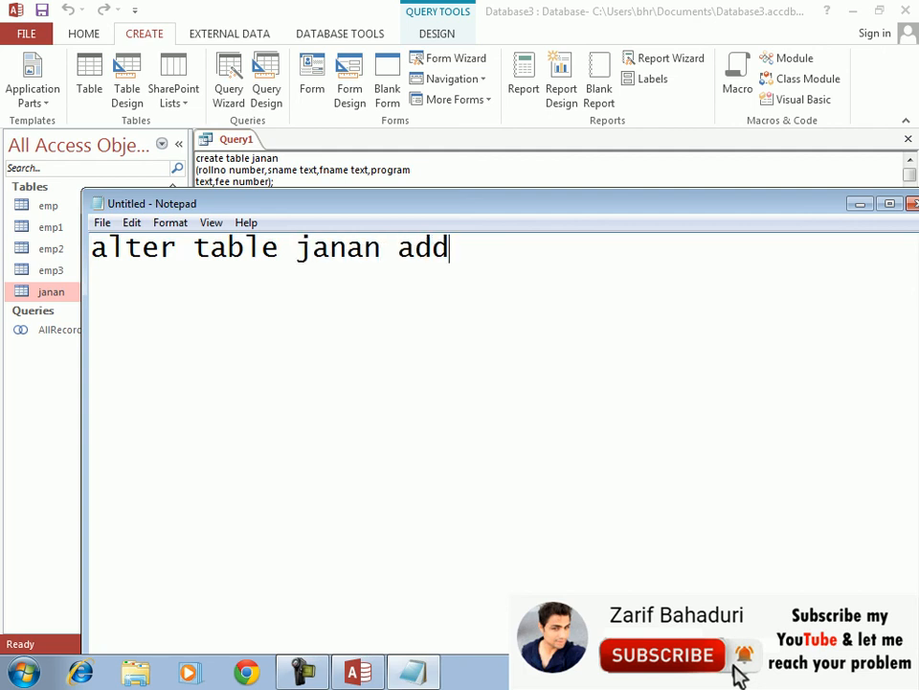
type("(bal")
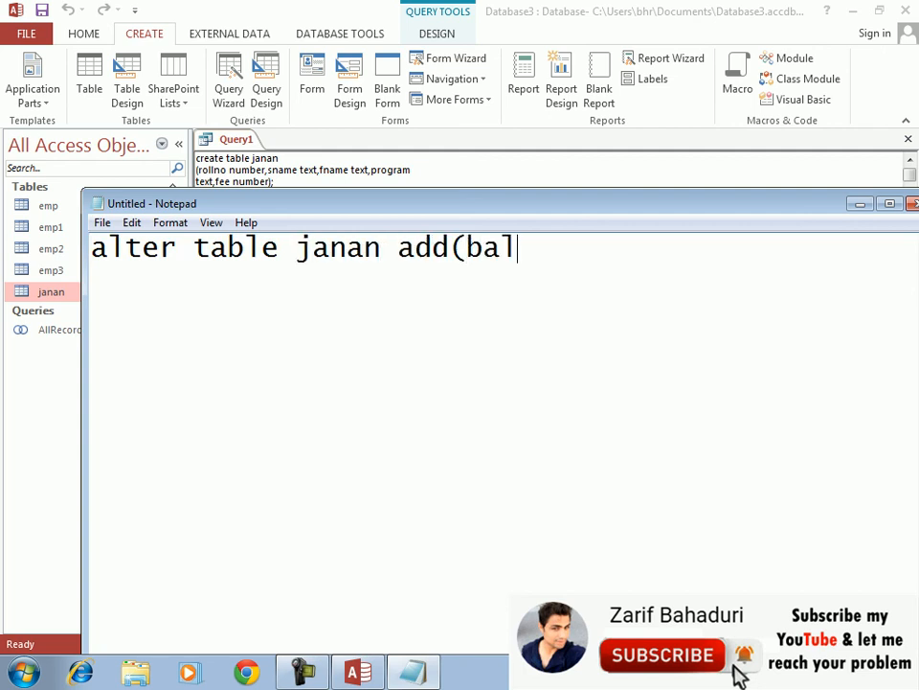
type("ance number)")
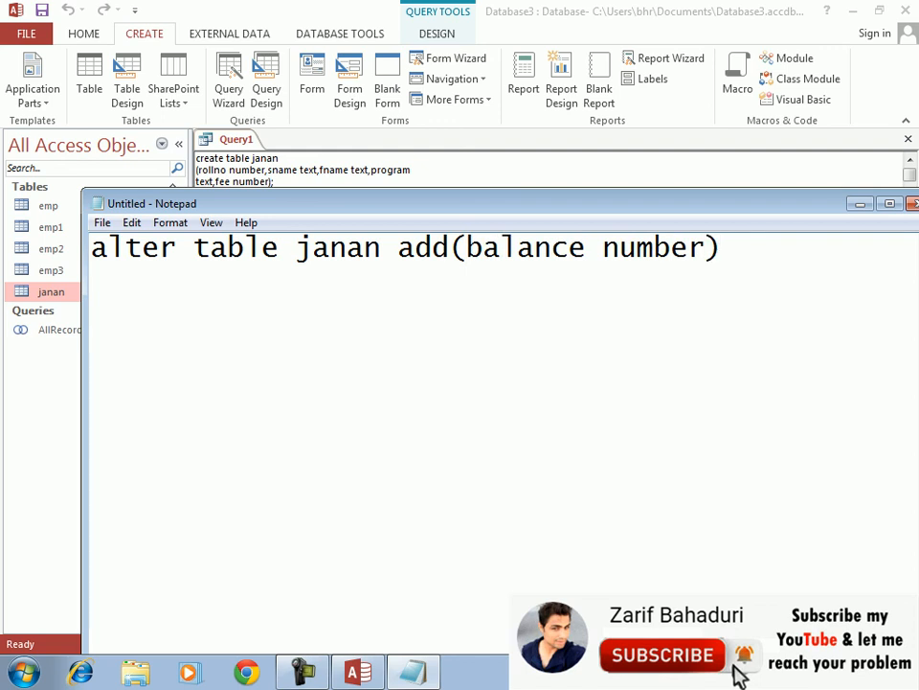